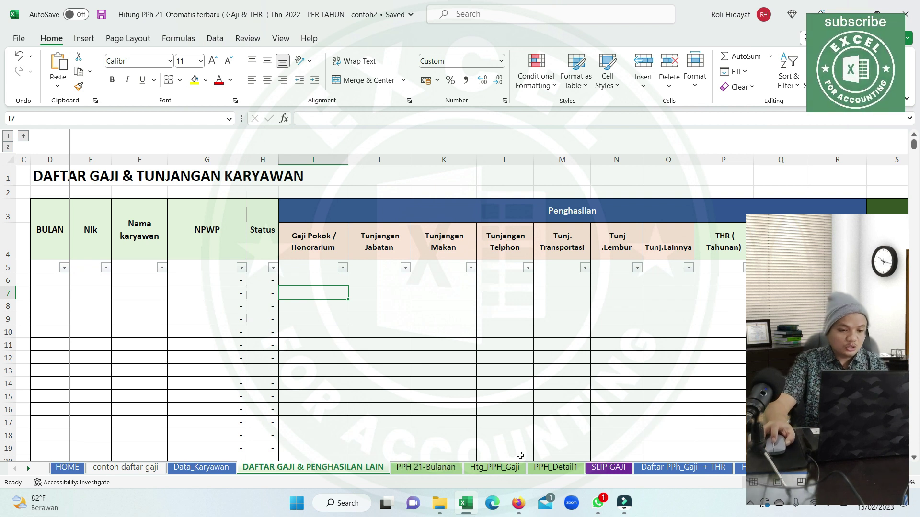
Move the contoh daftar gaji sheet to sit after Data_Karyawan and check the neighbouring sheets.
{"action": "left_click", "coordinate": [126, 468]}
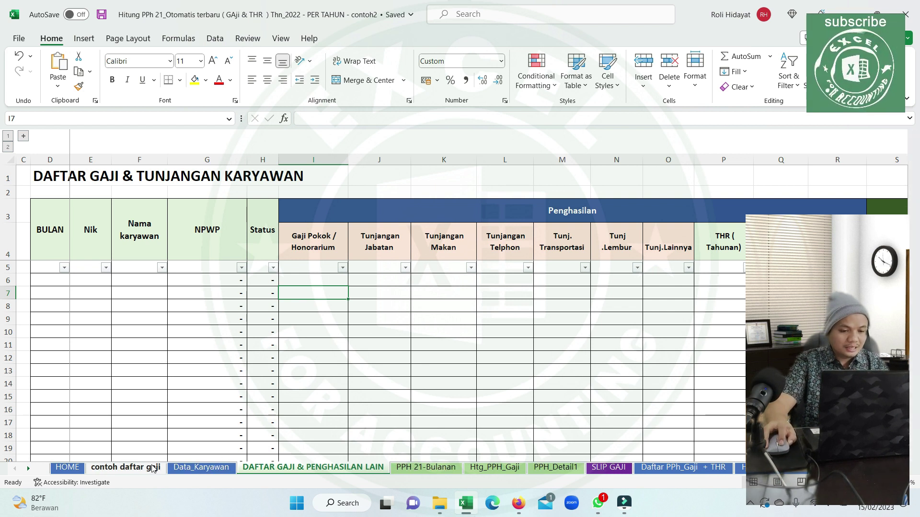
{"action": "left_click_drag", "start_coordinate": [323, 466], "coordinate": [318, 464]}
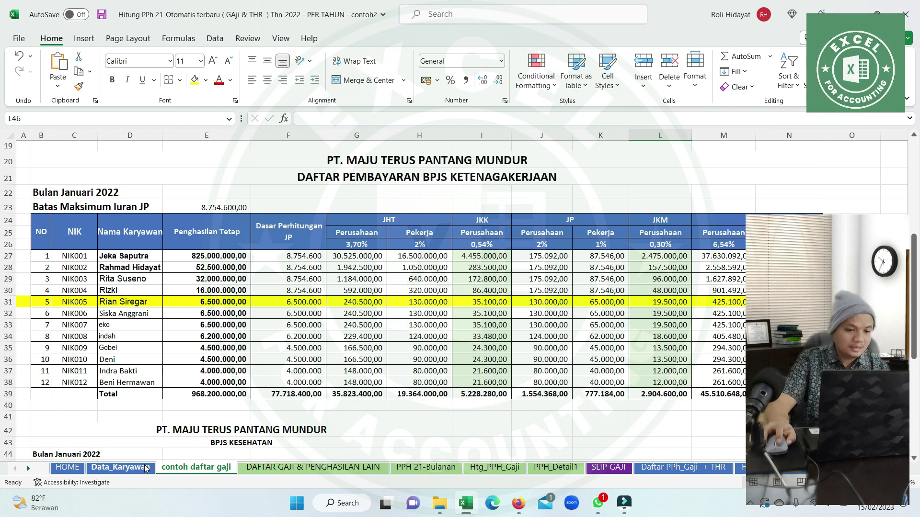
{"action": "left_click", "coordinate": [120, 467]}
{"action": "left_click", "coordinate": [264, 470]}
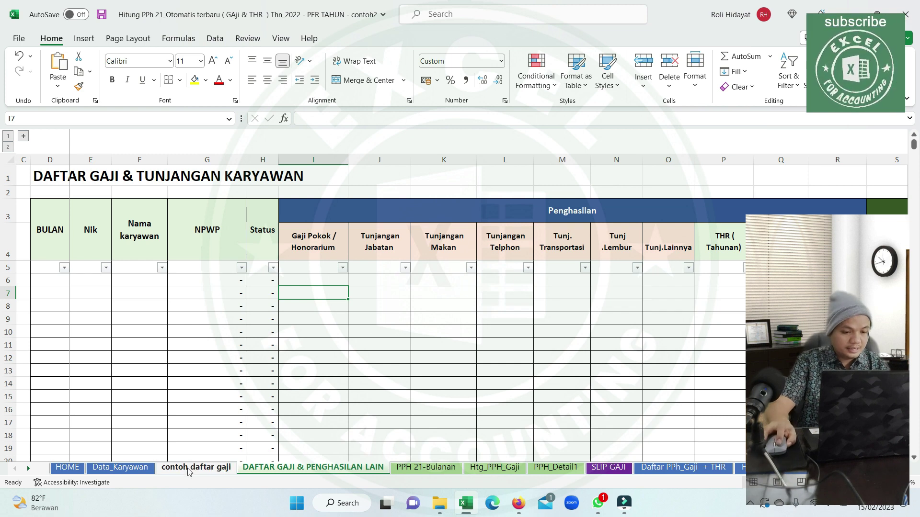
{"action": "left_click", "coordinate": [205, 469]}
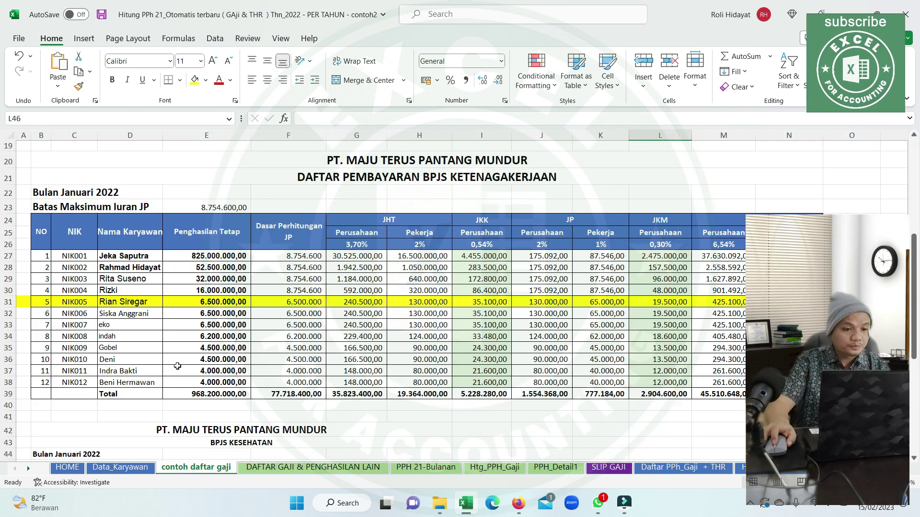
Review the May 2022 payroll table from the top, highlighting employee rows 8 to 11.
{"action": "scroll", "coordinate": [177, 367], "scroll_direction": "up", "scroll_amount": 4}
{"action": "scroll", "coordinate": [184, 358], "scroll_direction": "down", "scroll_amount": 2}
{"action": "scroll", "coordinate": [156, 262], "scroll_direction": "up", "scroll_amount": 4}
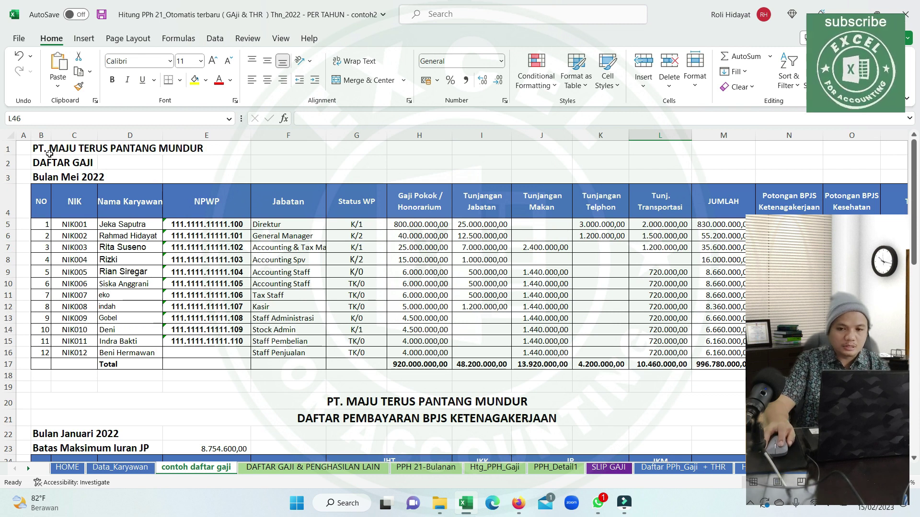
{"action": "left_click_drag", "start_coordinate": [50, 154], "coordinate": [728, 413]}
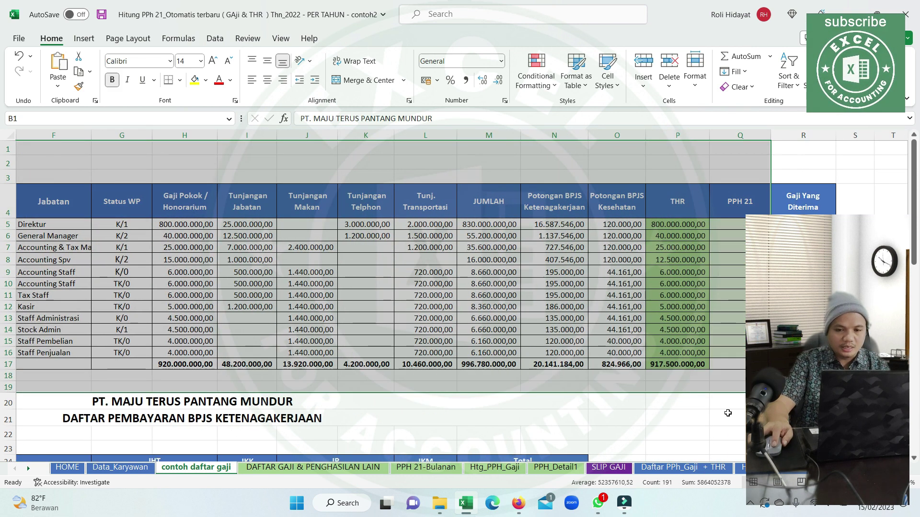
{"action": "left_click_drag", "start_coordinate": [695, 301], "coordinate": [10, 259]}
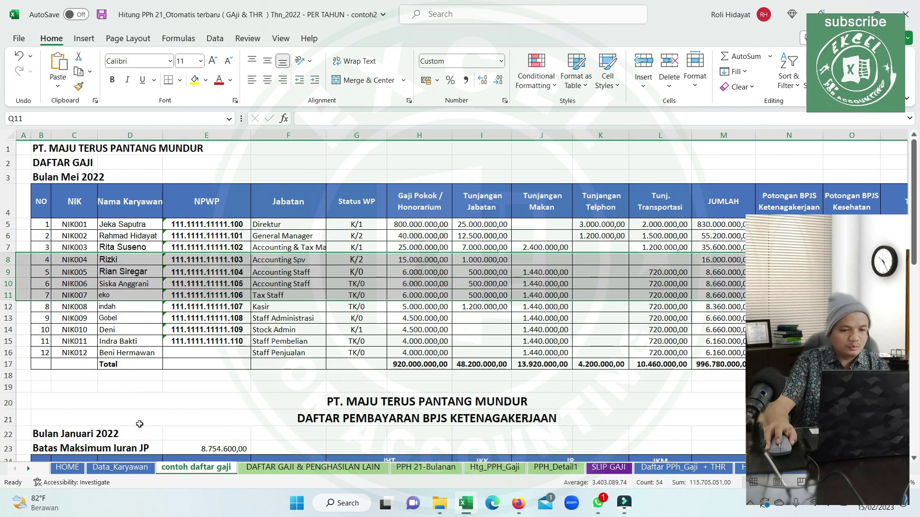
Edit the B3 heading so it reads Bulan April 2023 instead of Bulan Mei 2022.
{"action": "left_click", "coordinate": [37, 177]}
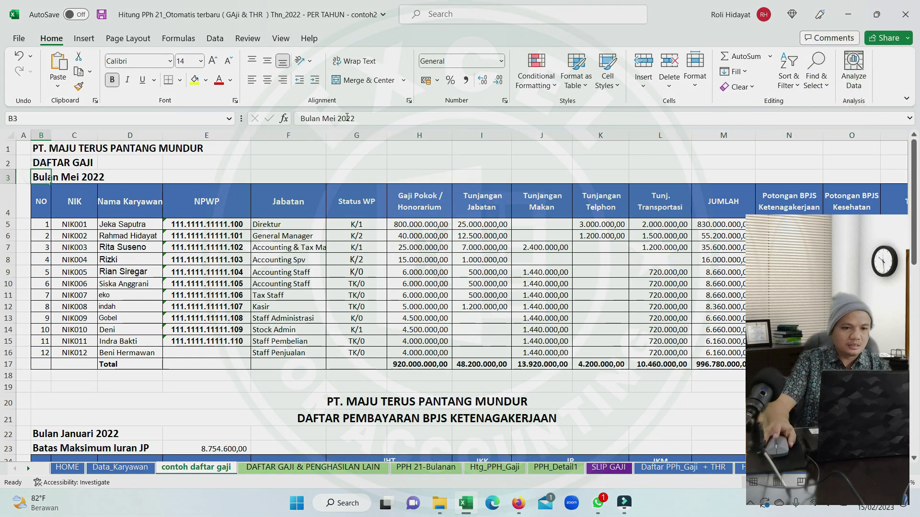
{"action": "left_click", "coordinate": [359, 118]}
{"action": "key", "text": "BackSpace"}
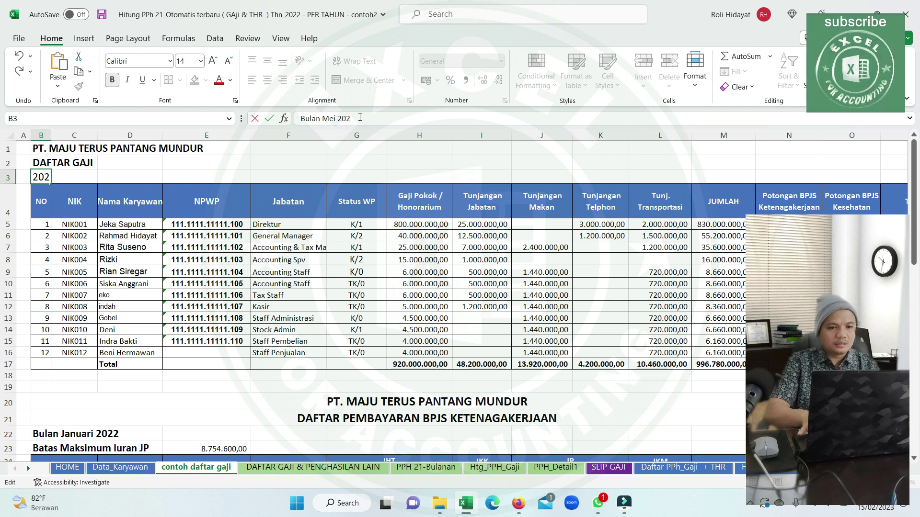
{"action": "type", "text": "3"}
{"action": "key", "text": "Left"}
{"action": "key", "text": "Left"}
{"action": "key", "text": "Left"}
{"action": "key", "text": "Left"}
{"action": "key", "text": "BackSpace"}
{"action": "key", "text": "BackSpace"}
{"action": "key", "text": "BackSpace"}
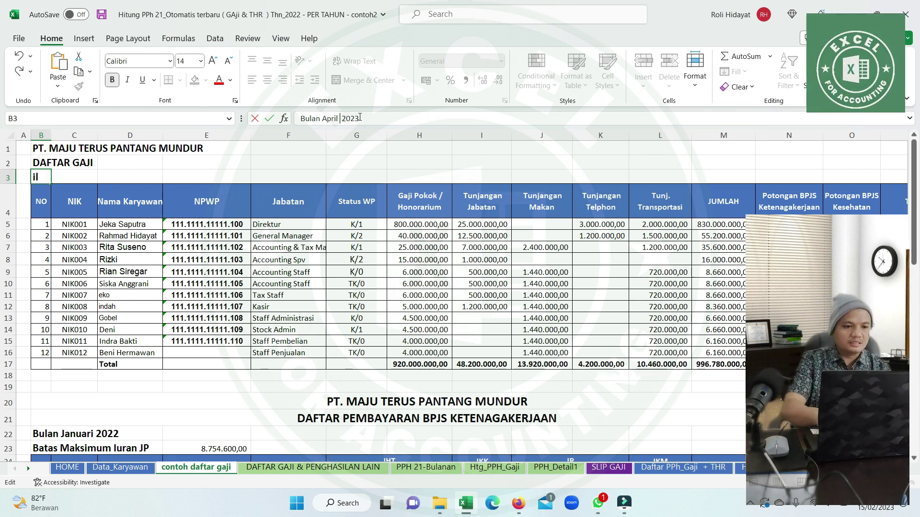
{"action": "key", "text": "Return"}
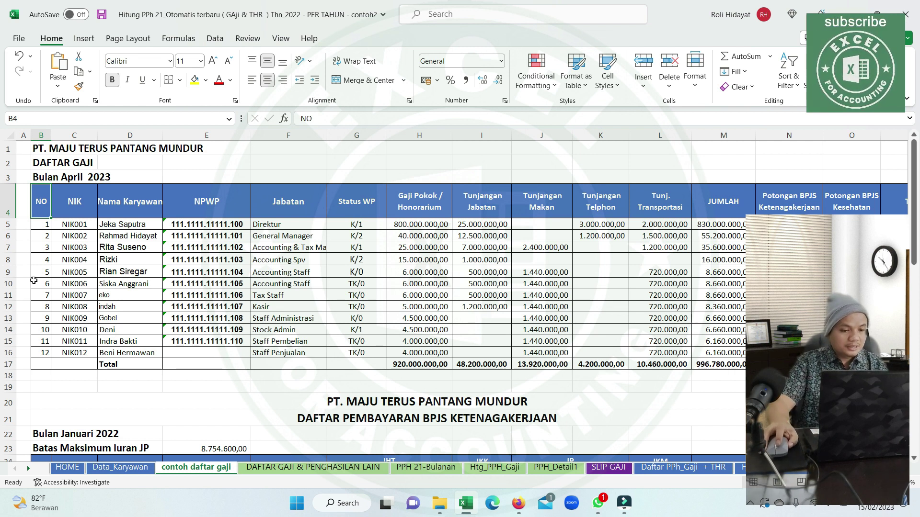
Go to the HOME sheet and highlight the DAFTAR GAJI & PENGHASILAN LAIN module row.
{"action": "left_click", "coordinate": [119, 470]}
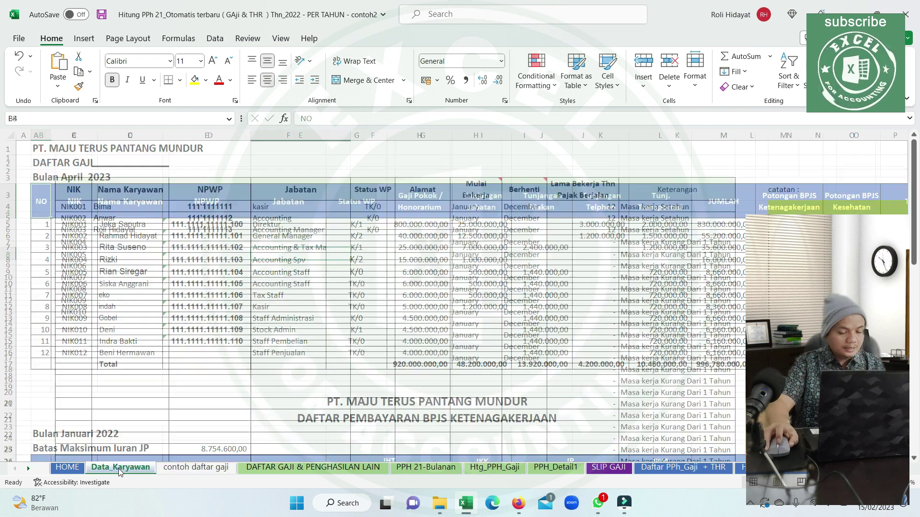
{"action": "left_click", "coordinate": [69, 470]}
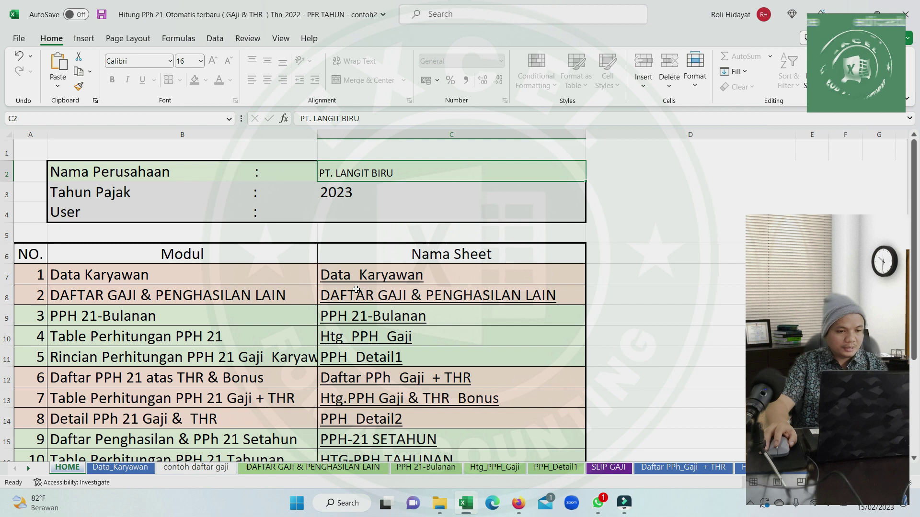
{"action": "scroll", "coordinate": [287, 282], "scroll_direction": "down", "scroll_amount": 2}
{"action": "scroll", "coordinate": [231, 279], "scroll_direction": "up", "scroll_amount": 1}
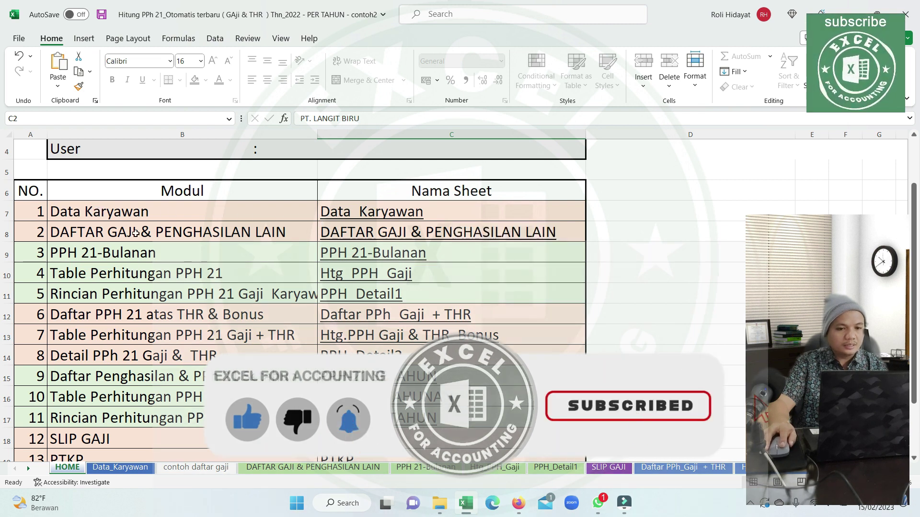
{"action": "left_click_drag", "start_coordinate": [136, 232], "coordinate": [404, 244]}
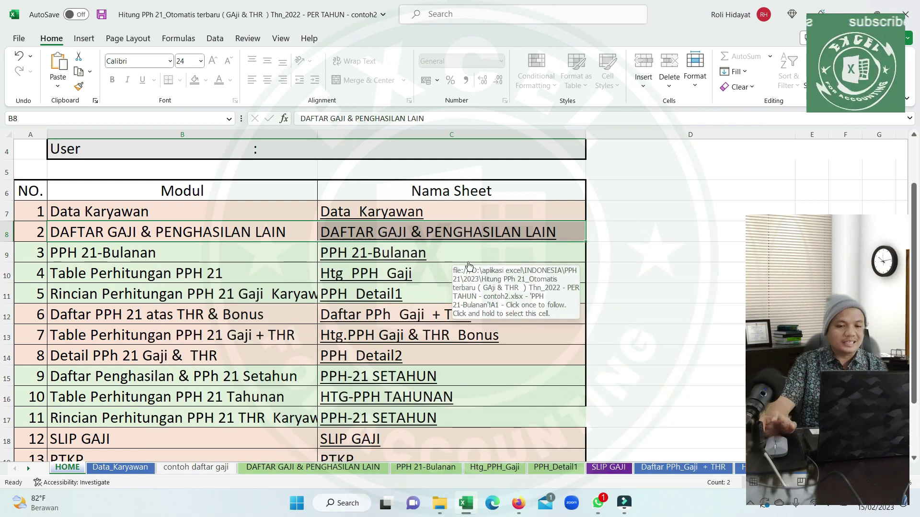
{"action": "left_click", "coordinate": [630, 232]}
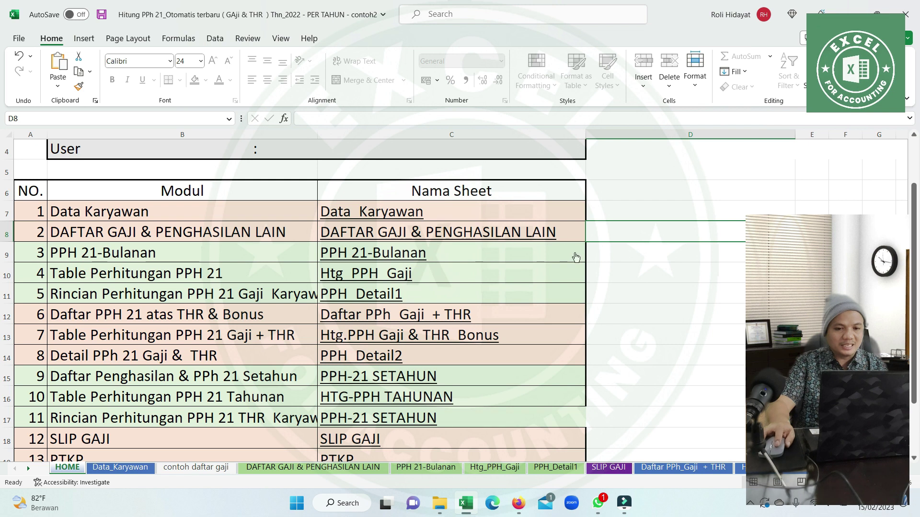
Try the PPH 21-Bulanan link, flip through the sheets, and select module row 8 on HOME.
{"action": "left_click", "coordinate": [575, 257]}
{"action": "left_click", "coordinate": [100, 468]}
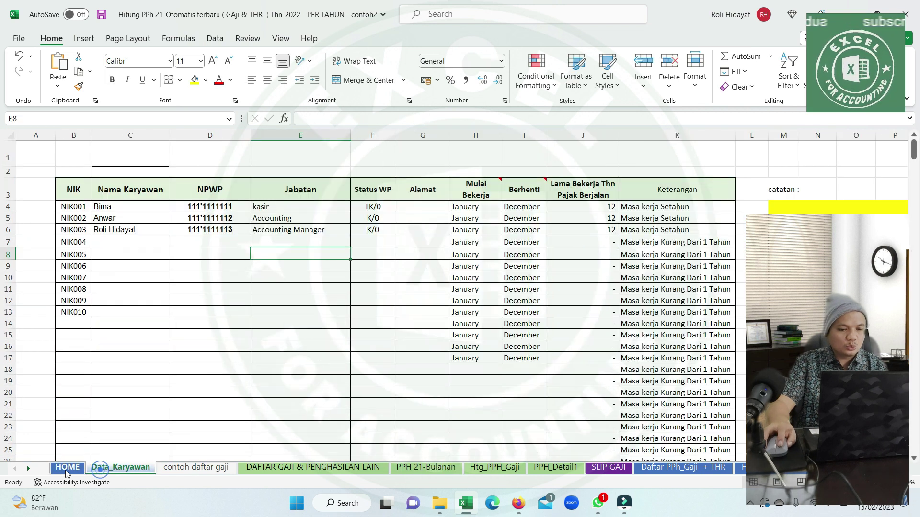
{"action": "key", "text": "ctrl+Page_Down"}
{"action": "key", "text": "ctrl+Page_Down"}
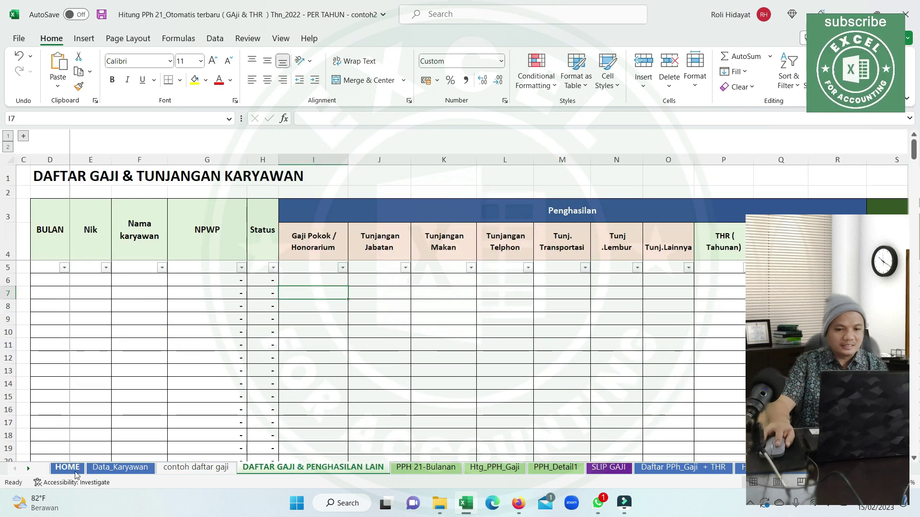
{"action": "left_click", "coordinate": [76, 472]}
{"action": "left_click_drag", "start_coordinate": [625, 227], "coordinate": [22, 236]}
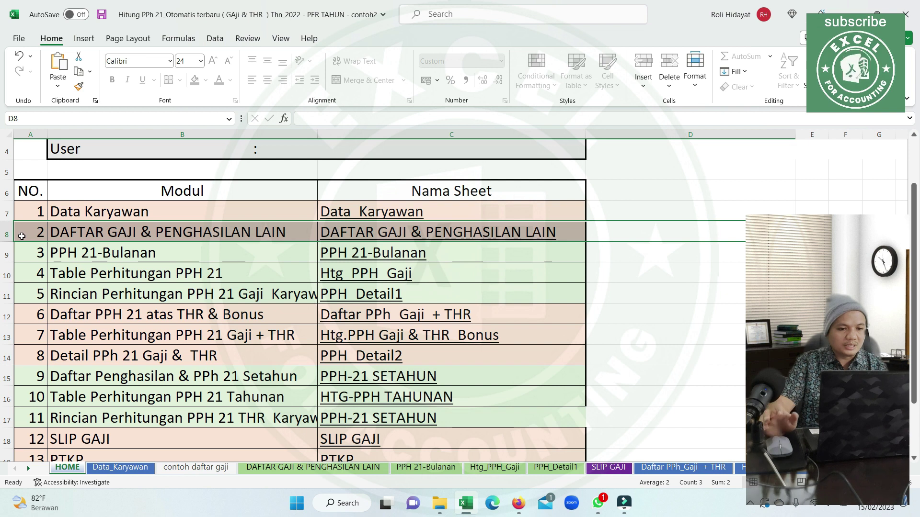
Try editing cell D8 on the protected HOME sheet and dismiss the warning.
{"action": "left_click", "coordinate": [621, 232]}
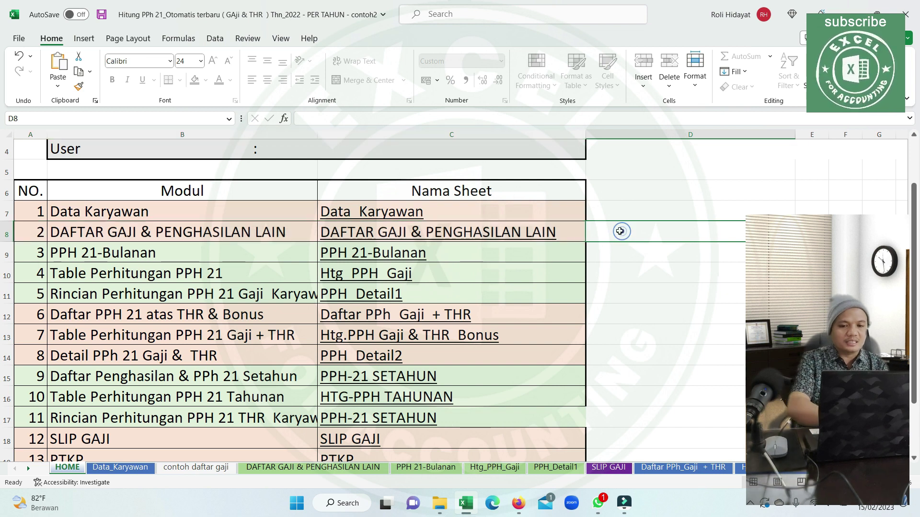
{"action": "double_click", "coordinate": [620, 233]}
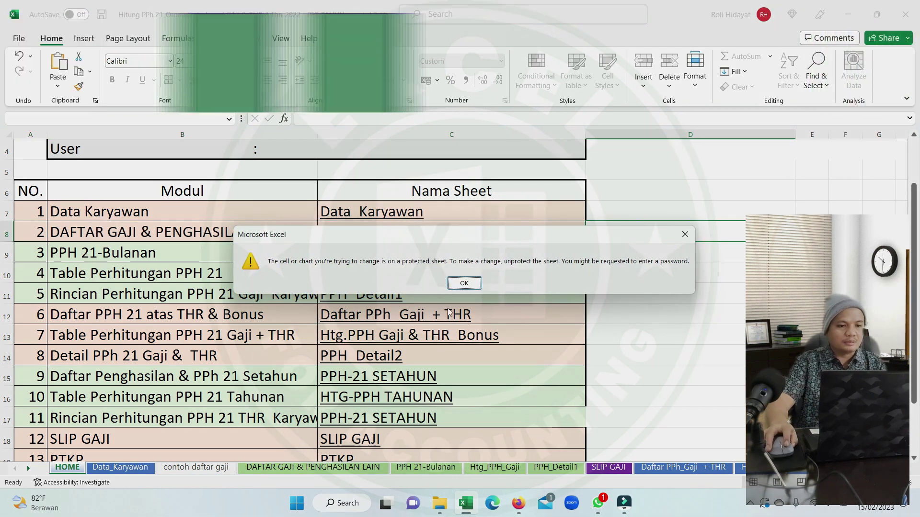
{"action": "left_click", "coordinate": [463, 284]}
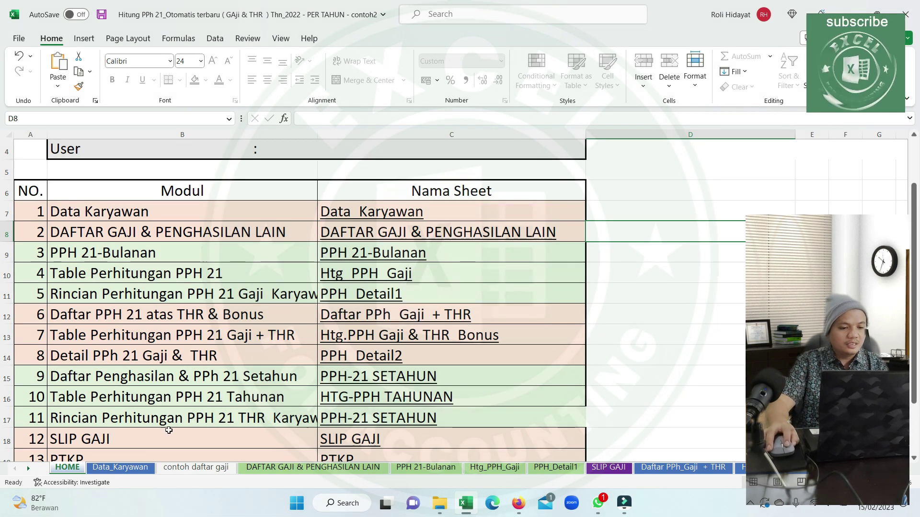
{"action": "left_click", "coordinate": [119, 468]}
{"action": "left_click", "coordinate": [70, 468]}
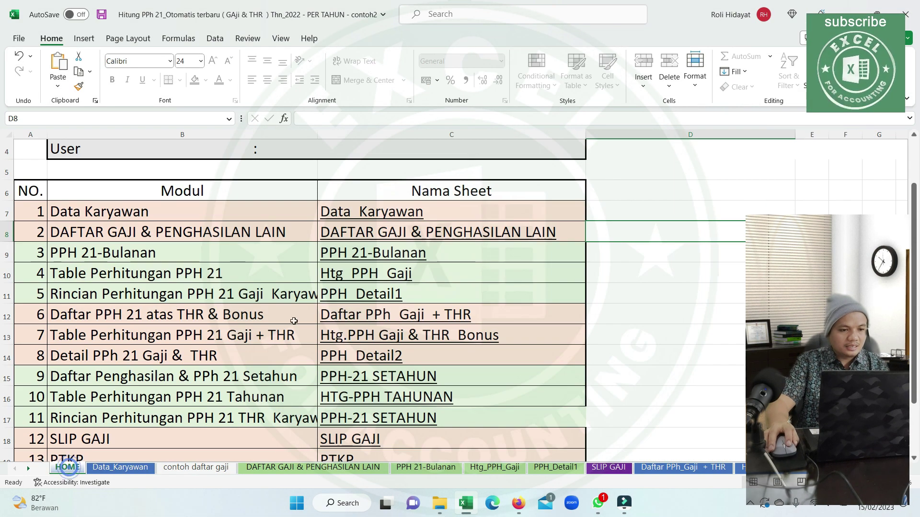
Highlight the PPH 21-Bulanan, Table Perhitungan, Rincian, Gaji + THR and Detail PPh 21 module entries.
{"action": "left_click_drag", "start_coordinate": [97, 249], "coordinate": [366, 283]}
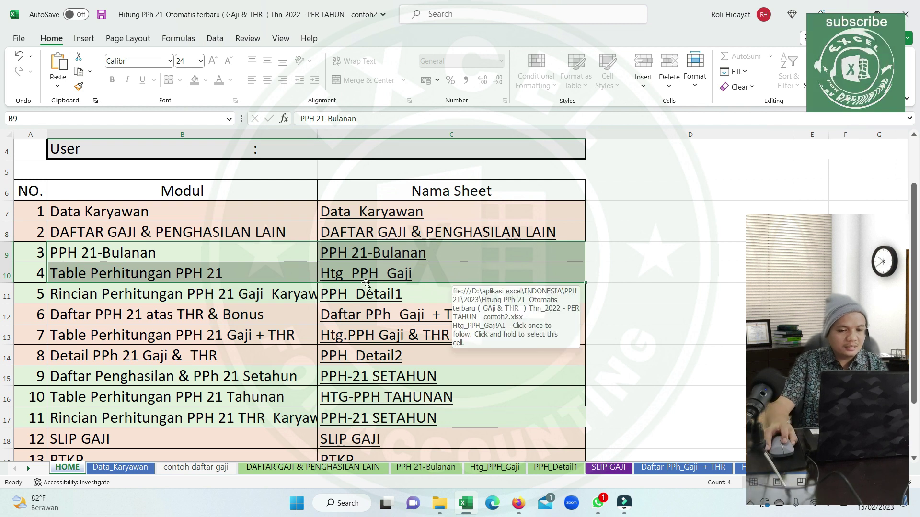
{"action": "left_click_drag", "start_coordinate": [188, 272], "coordinate": [398, 271]}
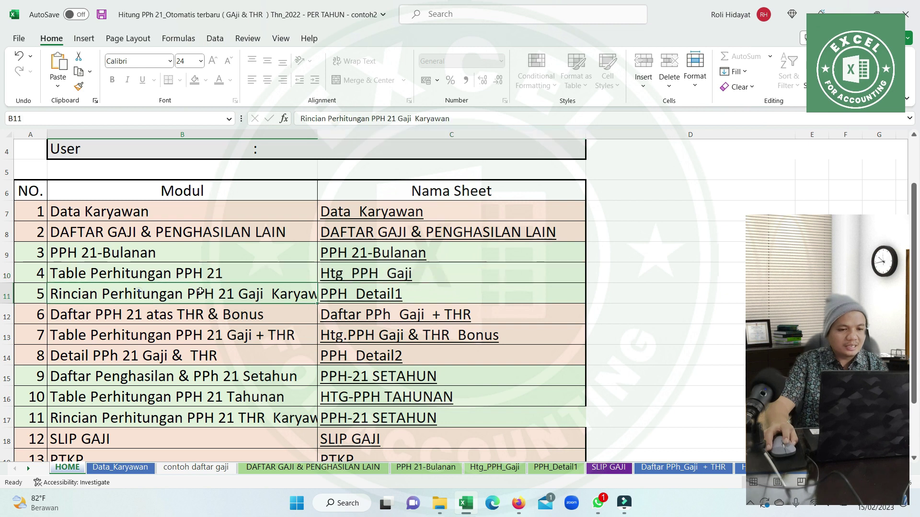
{"action": "left_click_drag", "start_coordinate": [144, 292], "coordinate": [320, 294]}
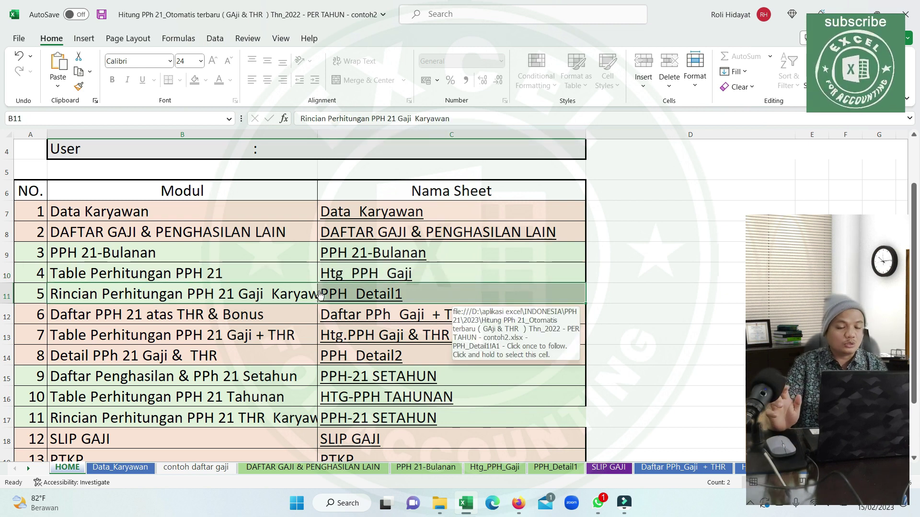
{"action": "scroll", "coordinate": [230, 292], "scroll_direction": "down", "scroll_amount": 2}
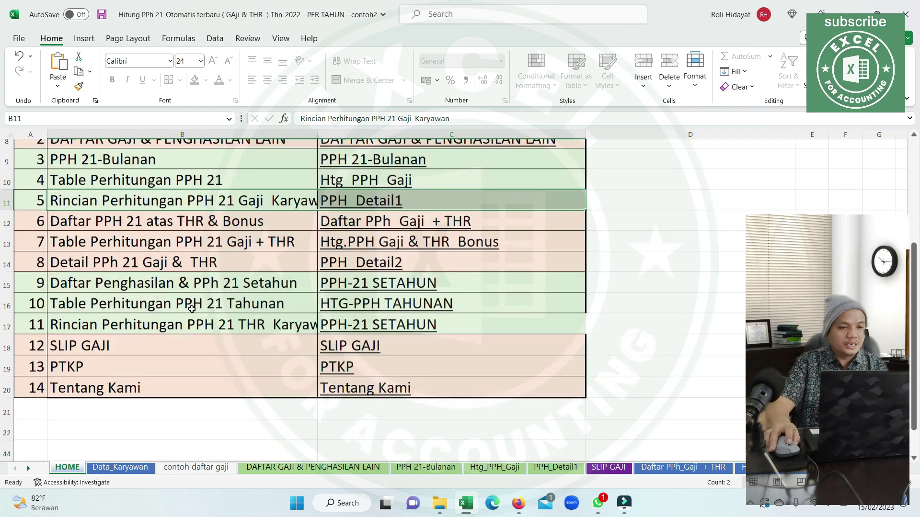
{"action": "scroll", "coordinate": [143, 293], "scroll_direction": "up", "scroll_amount": 2}
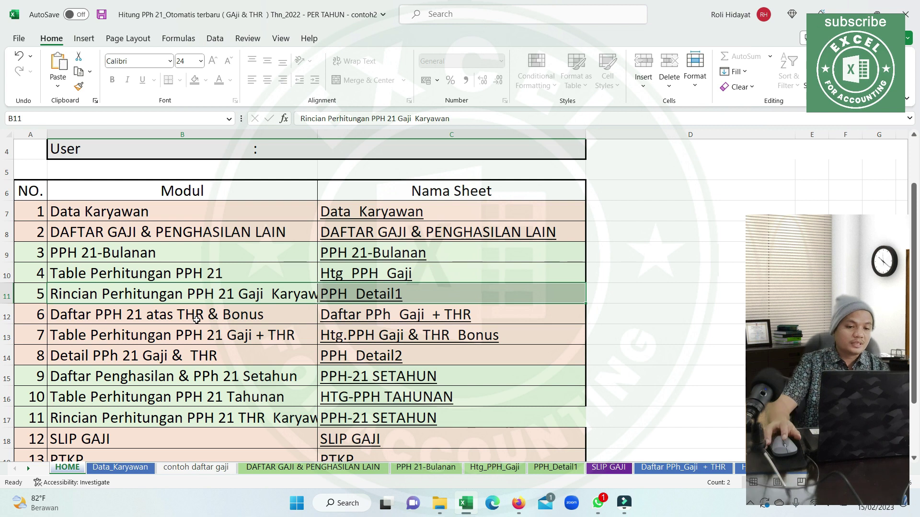
{"action": "left_click", "coordinate": [191, 340]}
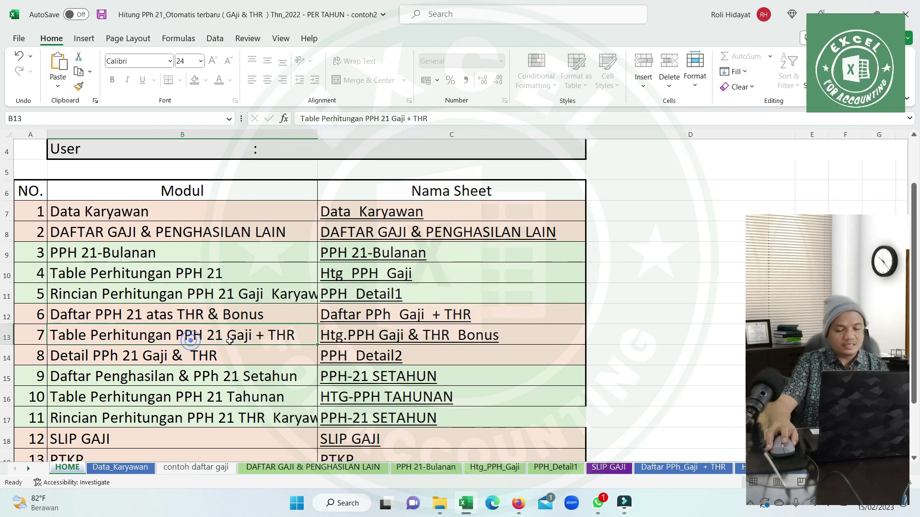
{"action": "left_click", "coordinate": [199, 360]}
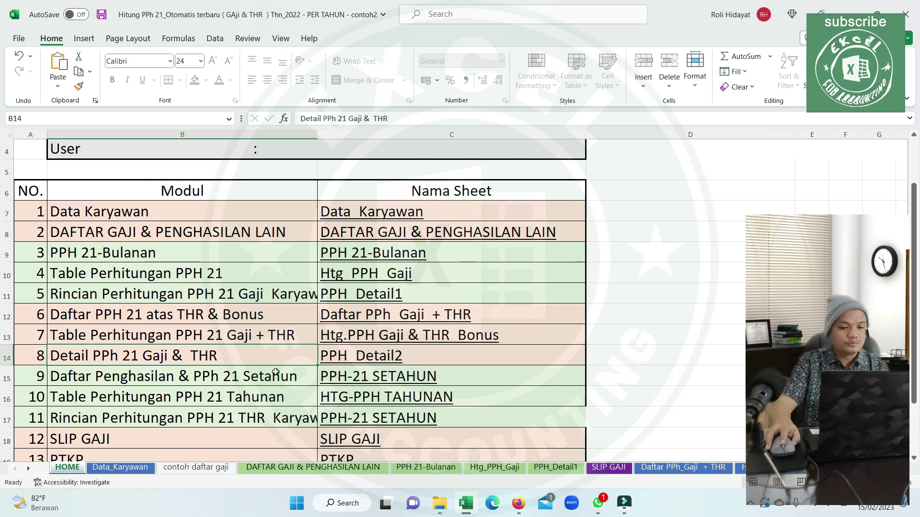
Highlight the annual income, PPH 21 THR detail and SLIP GAJI modules, then open Data_Karyawan.
{"action": "scroll", "coordinate": [290, 369], "scroll_direction": "down", "scroll_amount": 2}
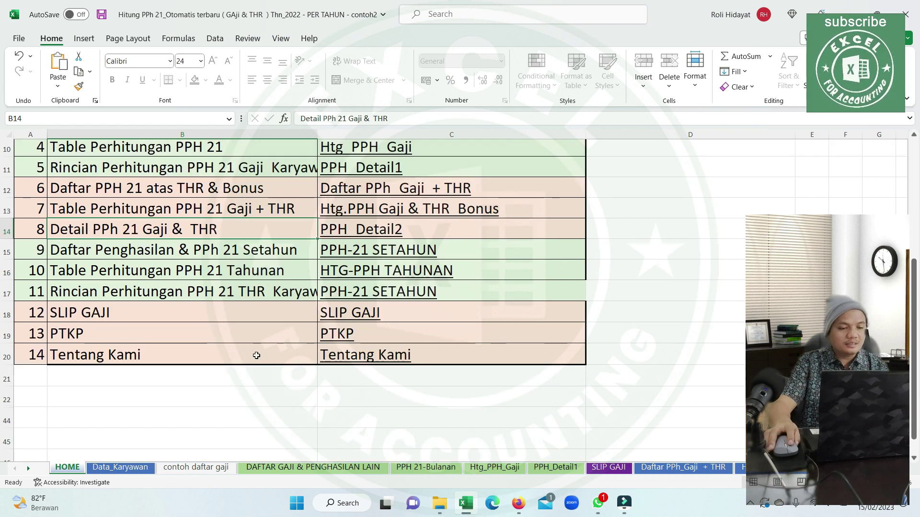
{"action": "left_click", "coordinate": [99, 248]}
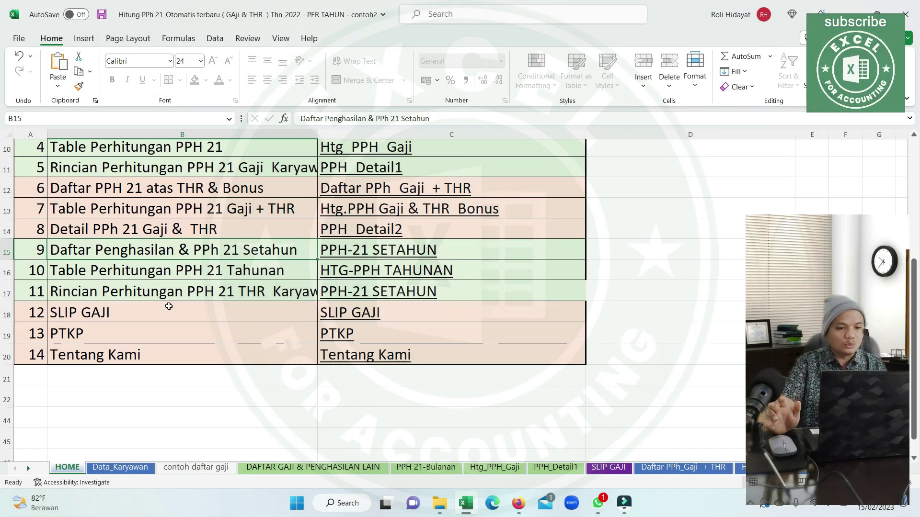
{"action": "left_click", "coordinate": [181, 293]}
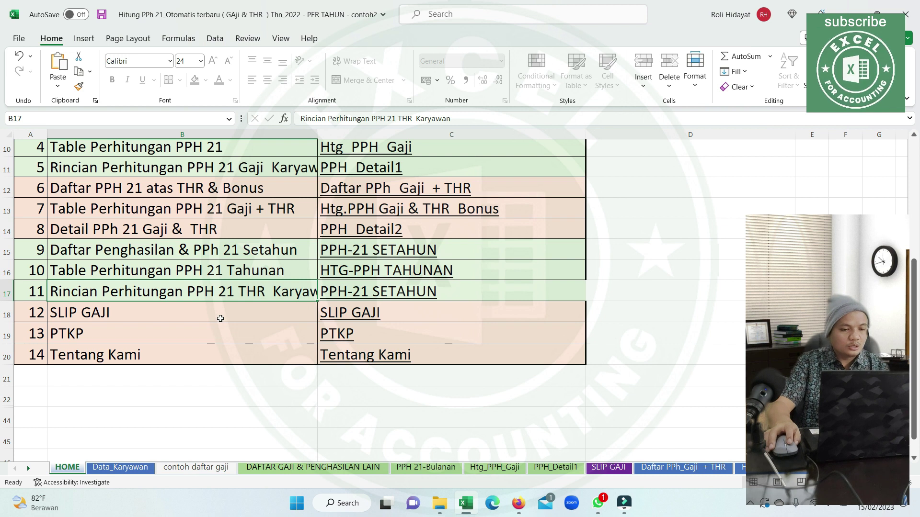
{"action": "left_click", "coordinate": [109, 314]}
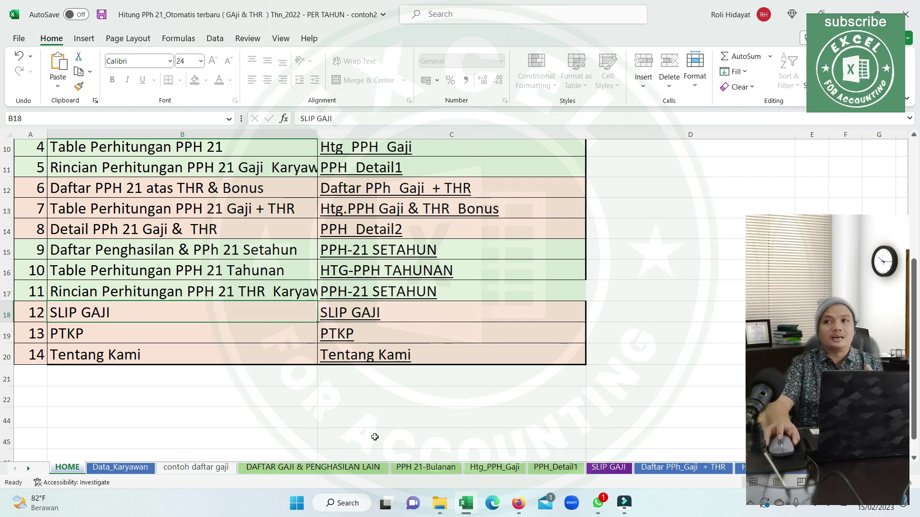
{"action": "scroll", "coordinate": [375, 436], "scroll_direction": "up", "scroll_amount": 3}
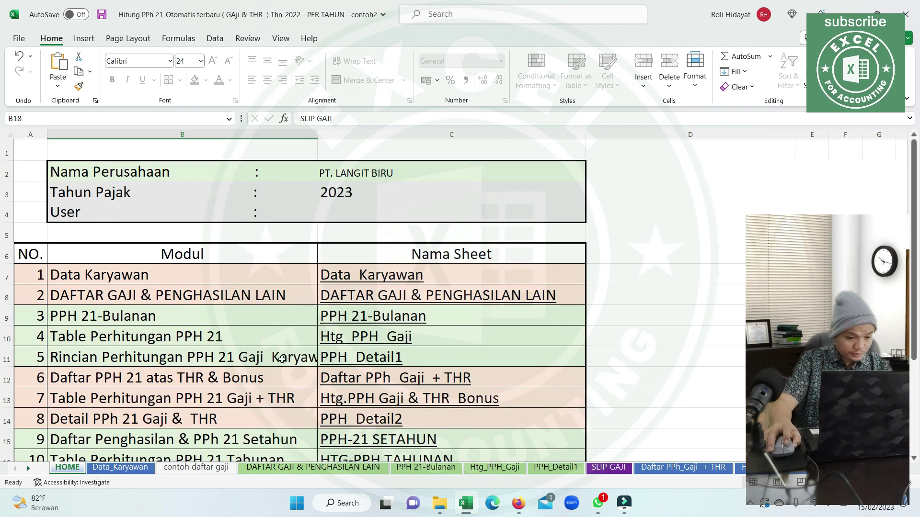
{"action": "left_click", "coordinate": [115, 469]}
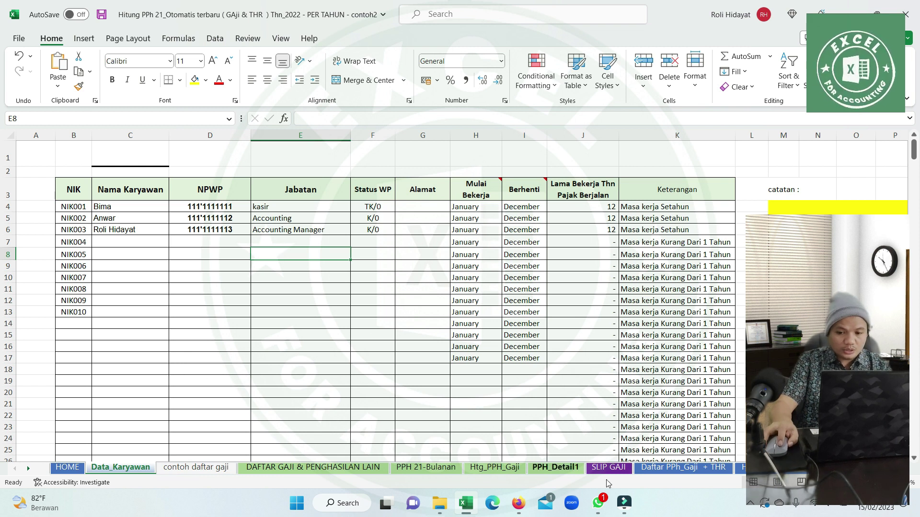
{"action": "left_click", "coordinate": [750, 503]}
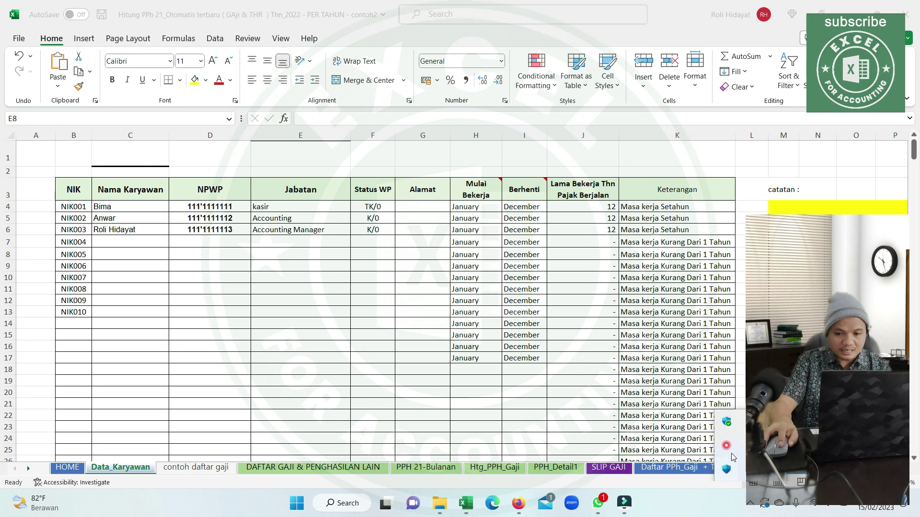
{"action": "right_click", "coordinate": [728, 448]}
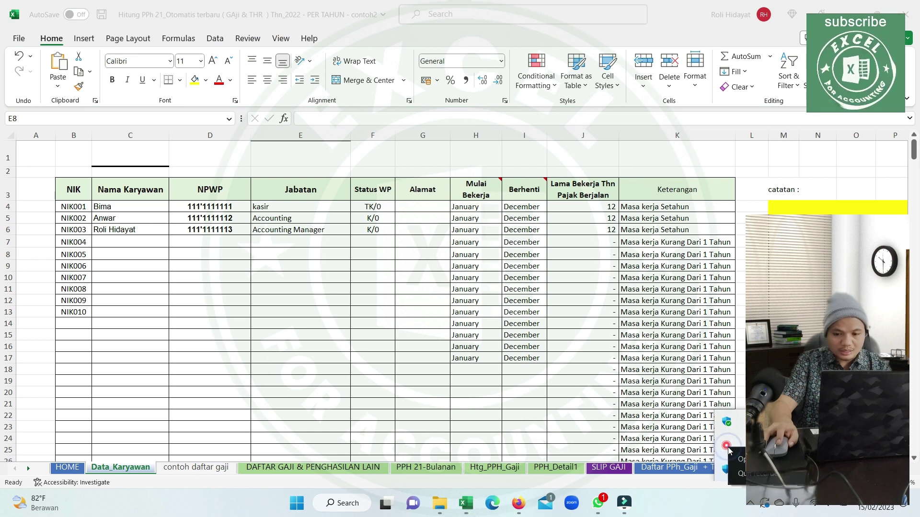
{"action": "left_click", "coordinate": [253, 327]}
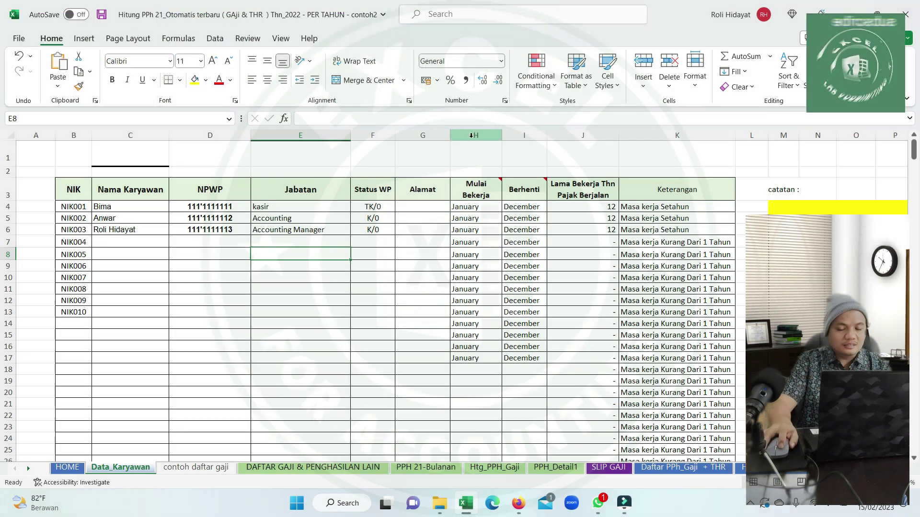
{"action": "left_click", "coordinate": [477, 133]}
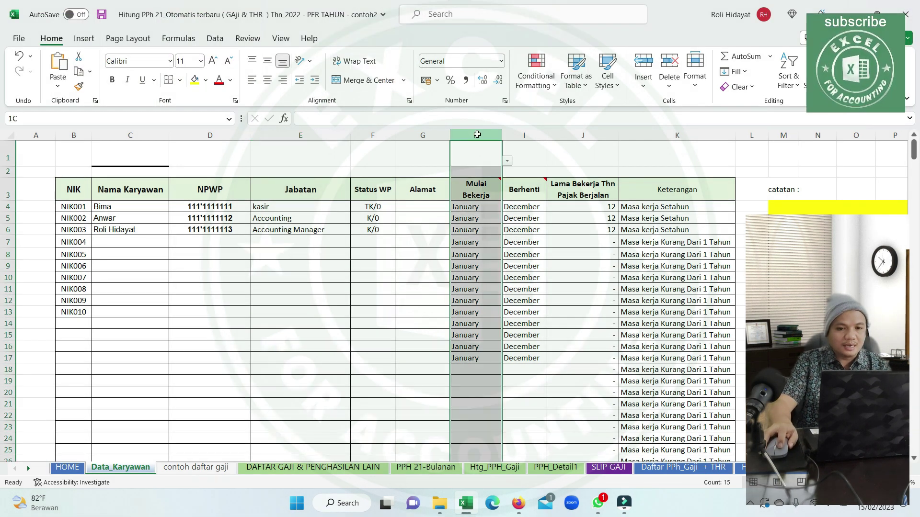
{"action": "left_click", "coordinate": [526, 136]}
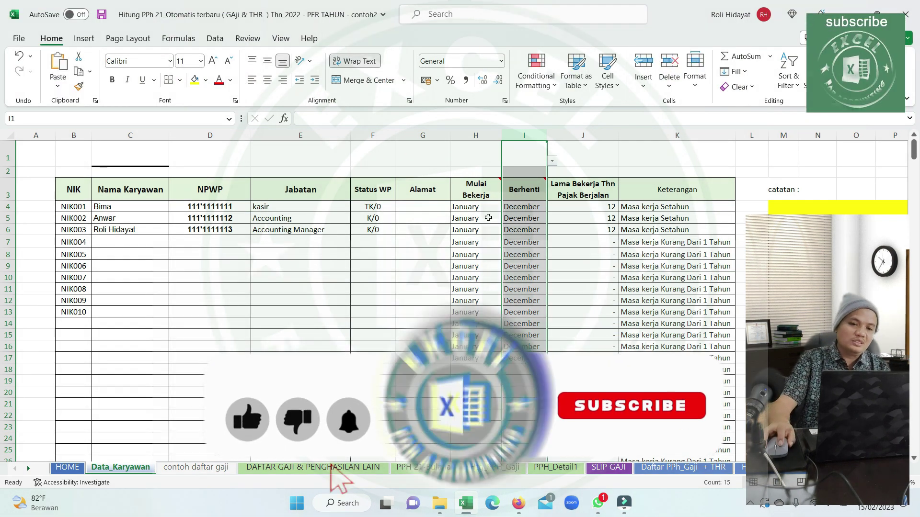
{"action": "left_click", "coordinate": [493, 207]}
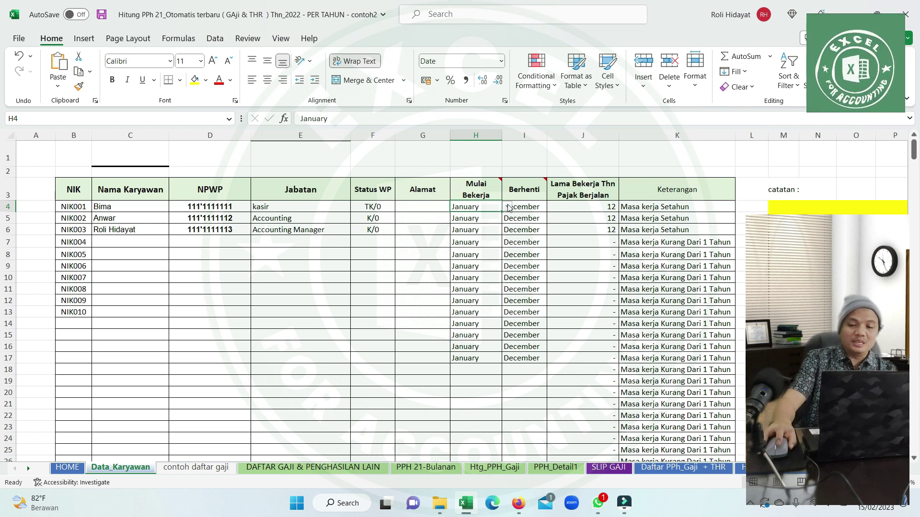
{"action": "left_click", "coordinate": [508, 207]}
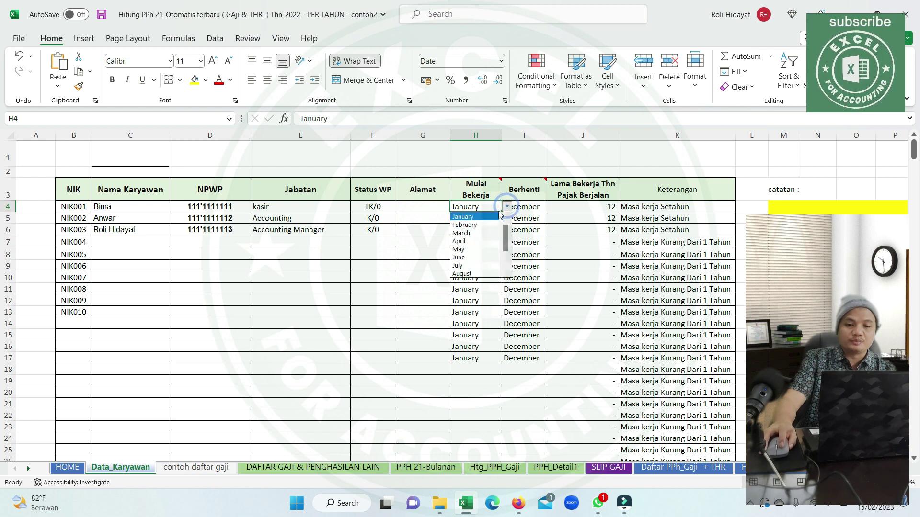
{"action": "left_click", "coordinate": [458, 257]}
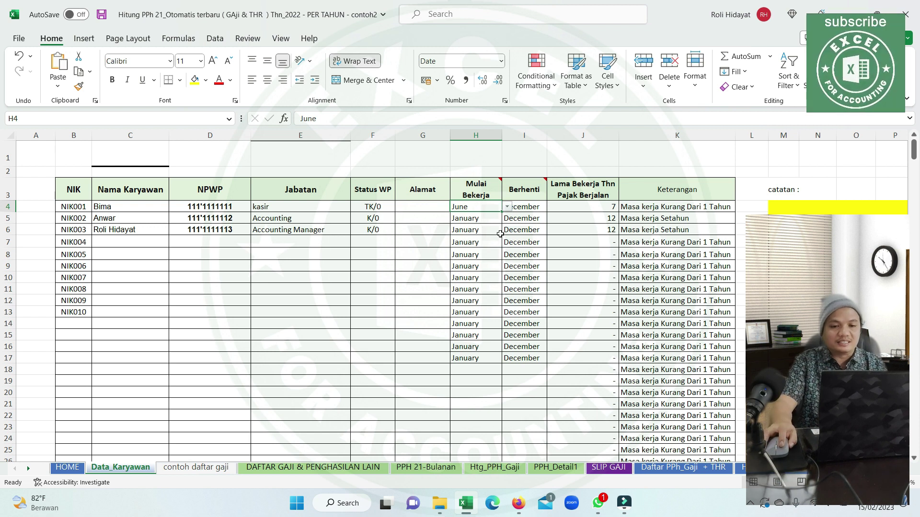
{"action": "left_click", "coordinate": [469, 217]}
{"action": "key", "text": "ctrl+c"}
{"action": "left_click", "coordinate": [467, 206]}
{"action": "key", "text": "ctrl+v"}
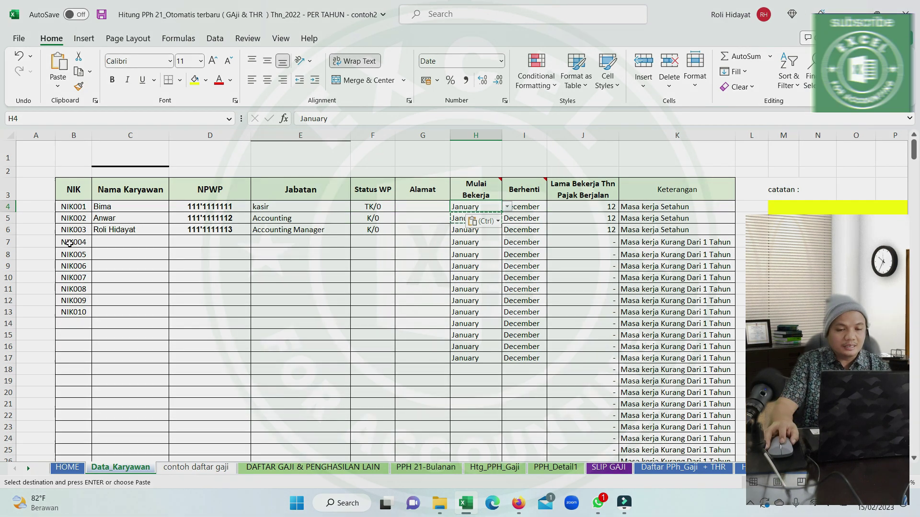
{"action": "left_click", "coordinate": [370, 241]}
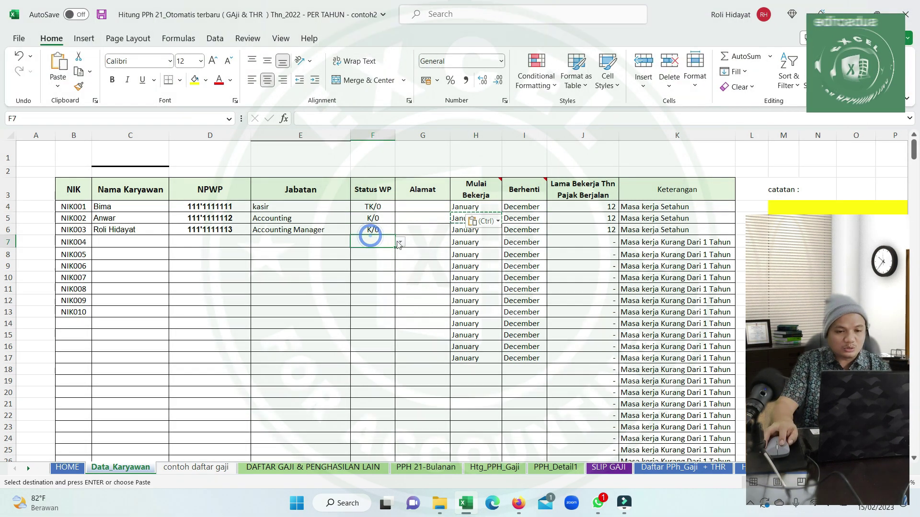
{"action": "left_click", "coordinate": [401, 242]}
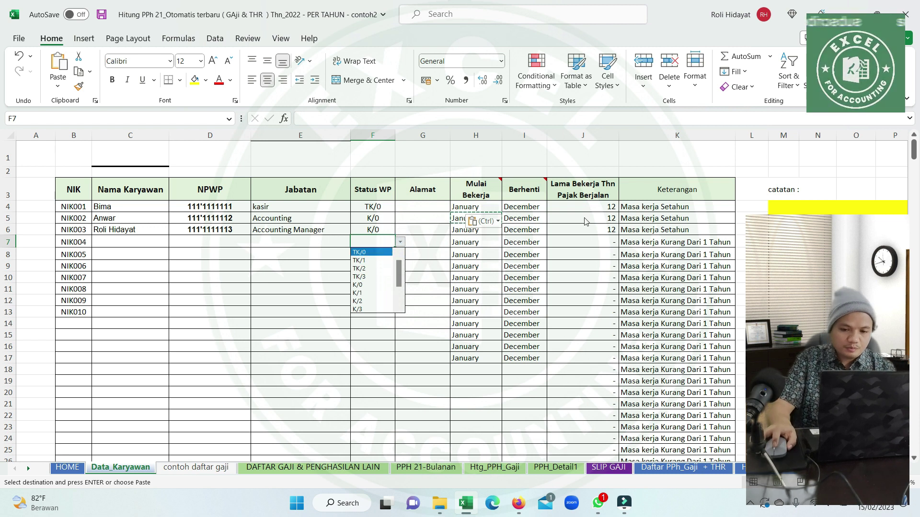
{"action": "scroll", "coordinate": [547, 277], "scroll_direction": "down", "scroll_amount": 1}
Paste the twelve employees' NIK and names from contoh daftar gaji into Data_Karyawan.
{"action": "scroll", "coordinate": [547, 277], "scroll_direction": "up", "scroll_amount": 1}
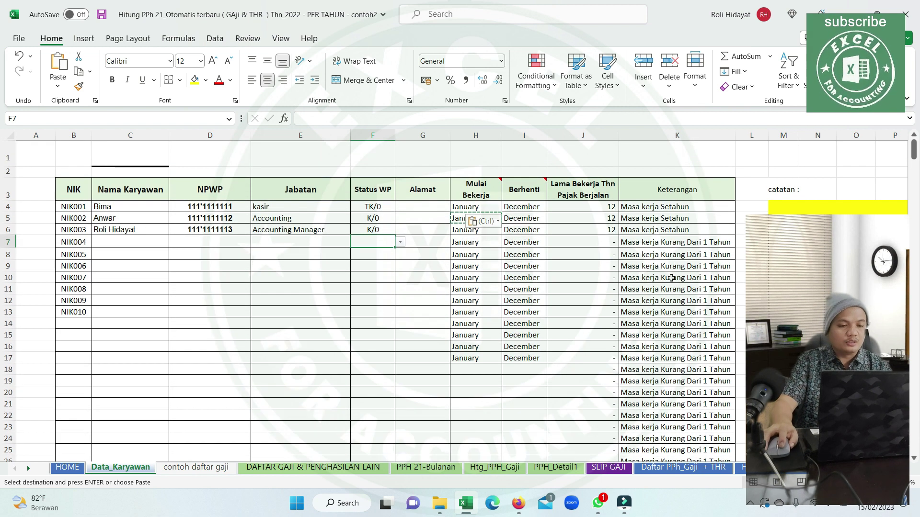
{"action": "left_click", "coordinate": [238, 286]}
{"action": "left_click", "coordinate": [185, 468]}
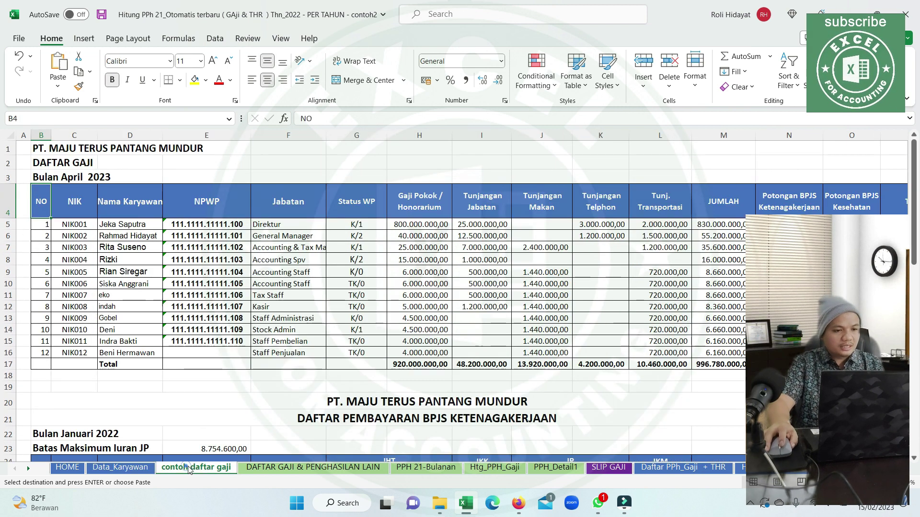
{"action": "left_click_drag", "start_coordinate": [76, 226], "coordinate": [139, 353]}
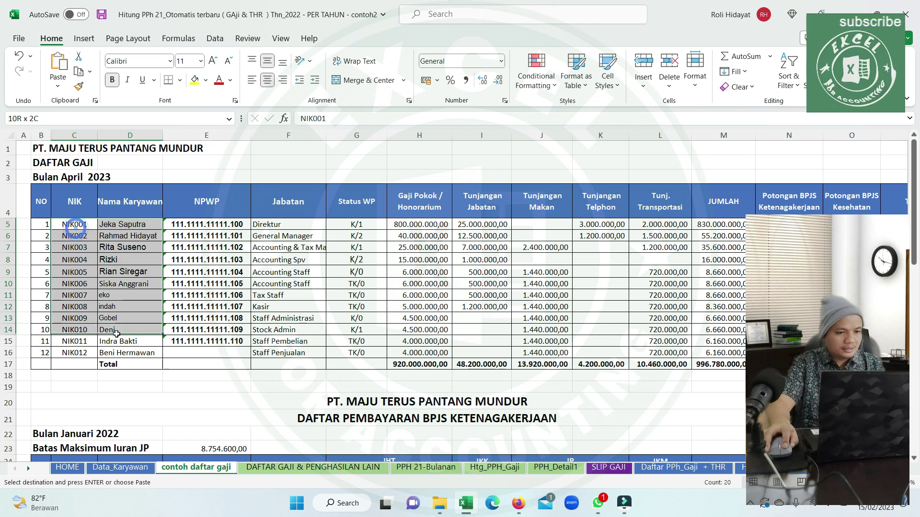
{"action": "left_click", "coordinate": [120, 468]}
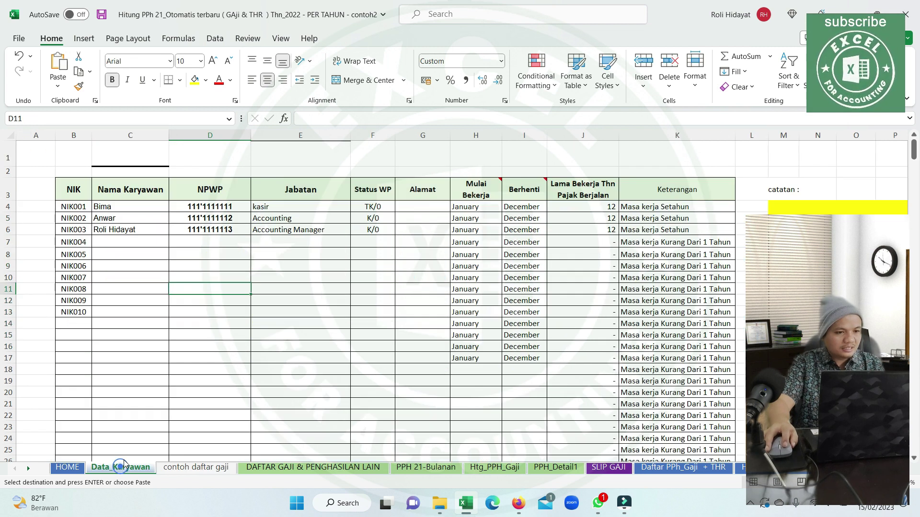
{"action": "left_click", "coordinate": [77, 208]}
{"action": "key", "text": "ctrl+v"}
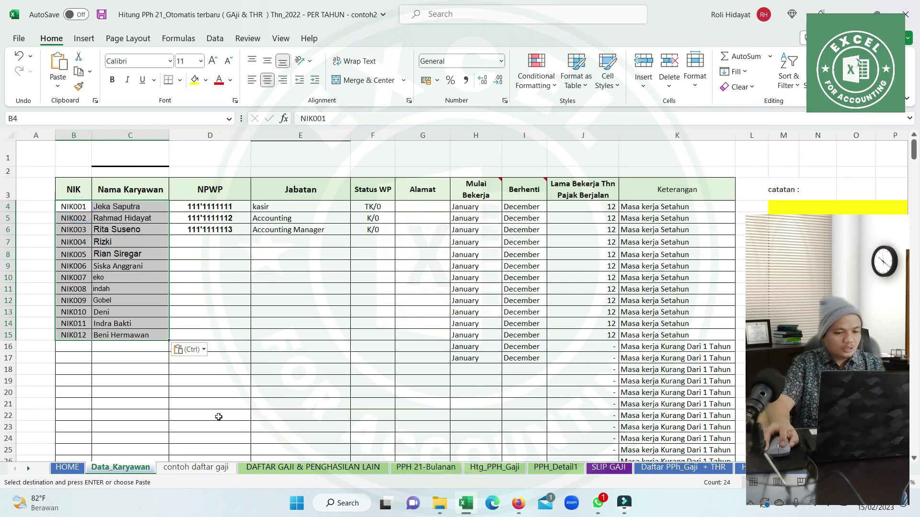
Fill the Data_Karyawan NPWP column with all employees' NPWP numbers.
{"action": "left_click", "coordinate": [201, 469]}
{"action": "mouse_move", "coordinate": [206, 224]}
{"action": "left_mouse_down"}
{"action": "mouse_move", "coordinate": [214, 248]}
{"action": "mouse_move", "coordinate": [206, 353]}
{"action": "left_mouse_up"}
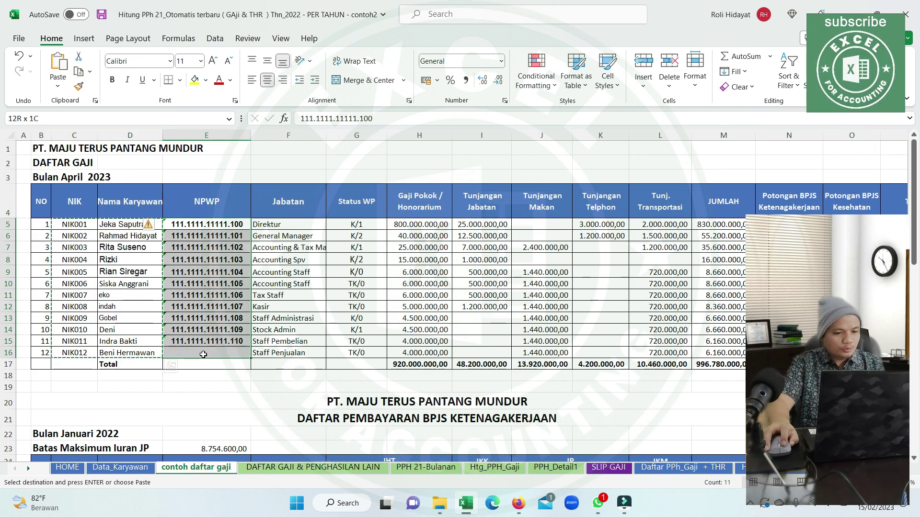
{"action": "left_click", "coordinate": [120, 467]}
{"action": "left_click", "coordinate": [209, 207]}
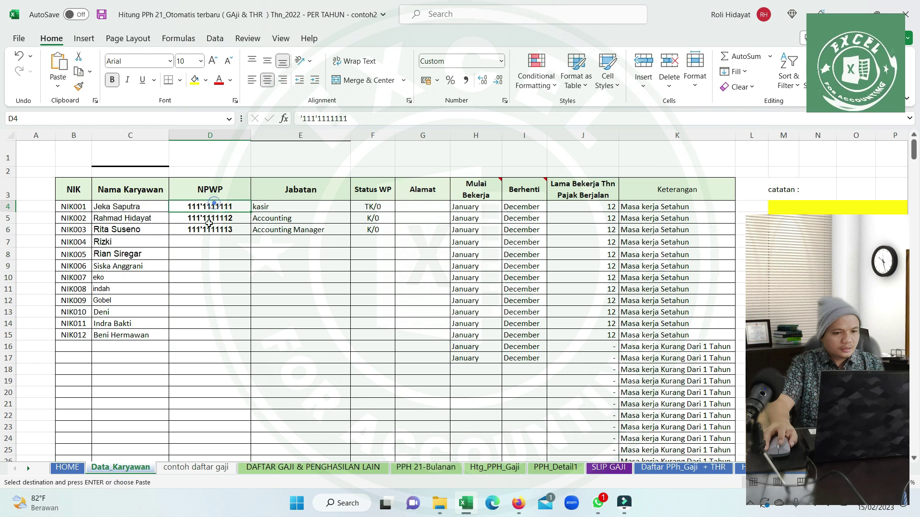
{"action": "key", "text": "Return"}
Copy every employee's Jabatan entry into the Data_Karyawan table.
{"action": "key", "text": "ctrl+Page_Down"}
{"action": "left_click_drag", "start_coordinate": [287, 226], "coordinate": [287, 353]}
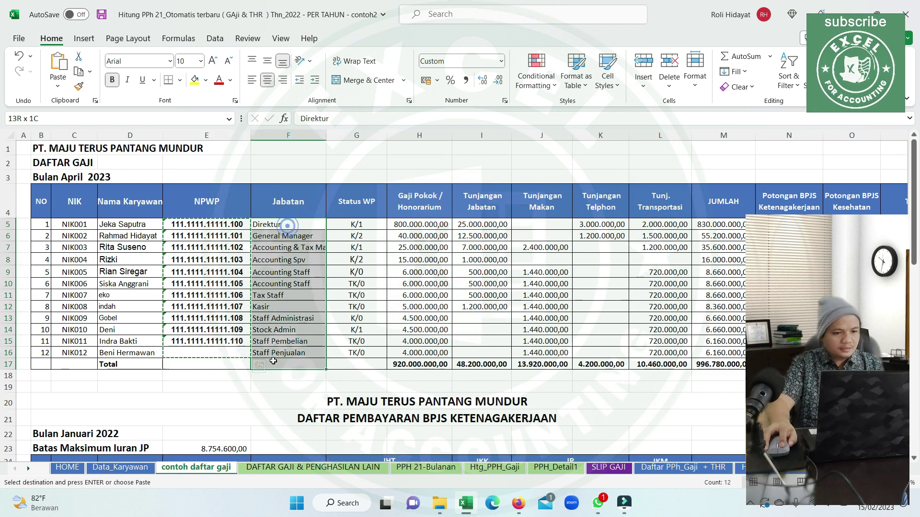
{"action": "key", "text": "ctrl+c"}
{"action": "left_click", "coordinate": [120, 467]}
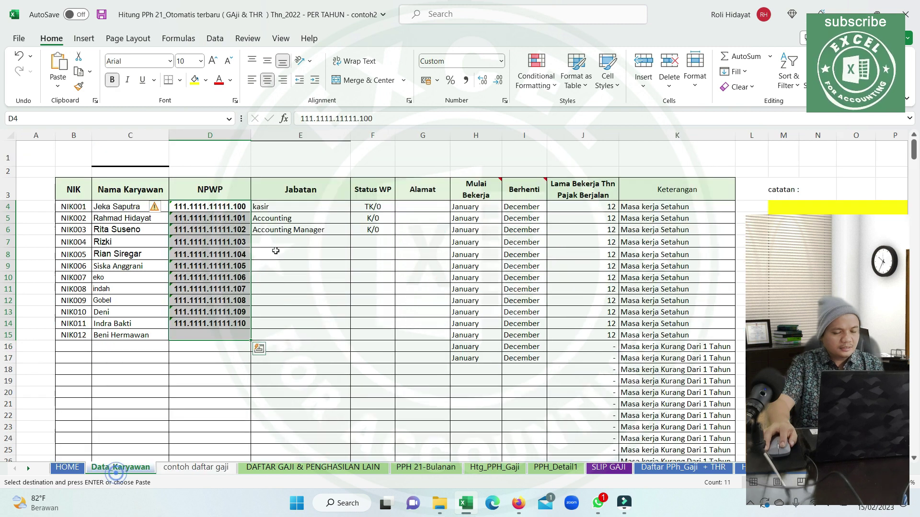
{"action": "left_click", "coordinate": [283, 207]}
{"action": "key", "text": "Return"}
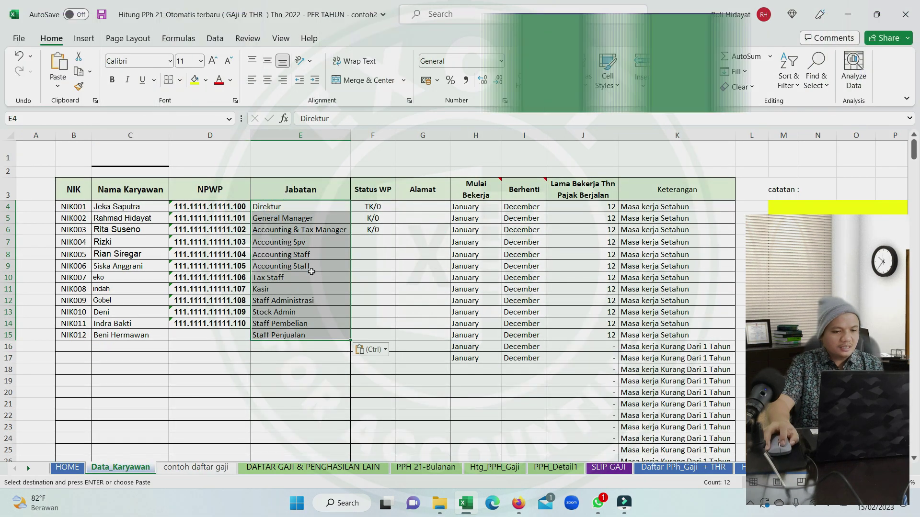
Paste the Status WP values (K/1, K/2, K/0, TK/0) and clear the stray months in rows 16–17.
{"action": "key", "text": "ctrl+Page_Down"}
{"action": "left_click_drag", "start_coordinate": [355, 229], "coordinate": [354, 353]}
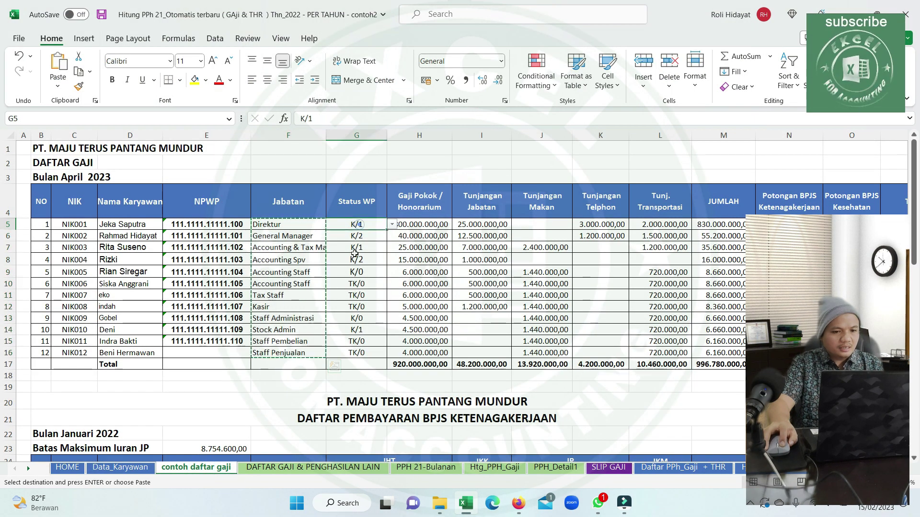
{"action": "key", "text": "ctrl+c"}
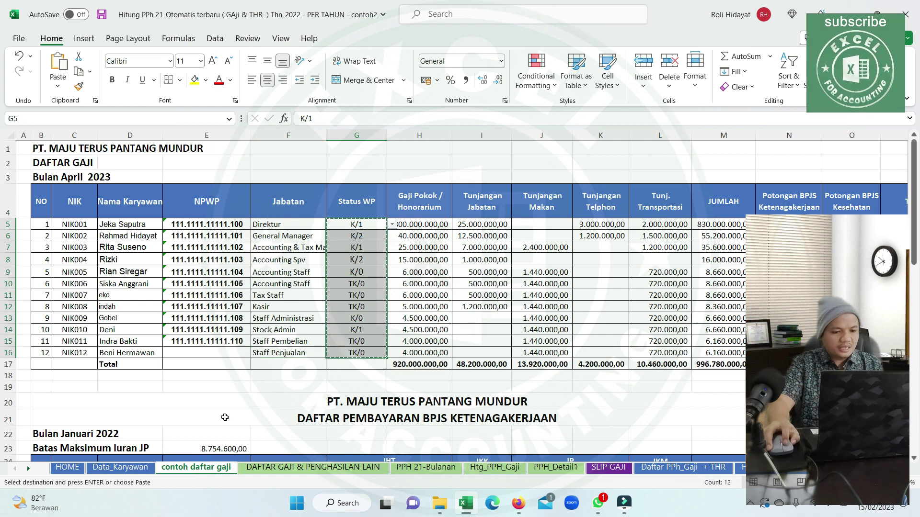
{"action": "left_click", "coordinate": [136, 467]}
{"action": "left_click", "coordinate": [369, 206]}
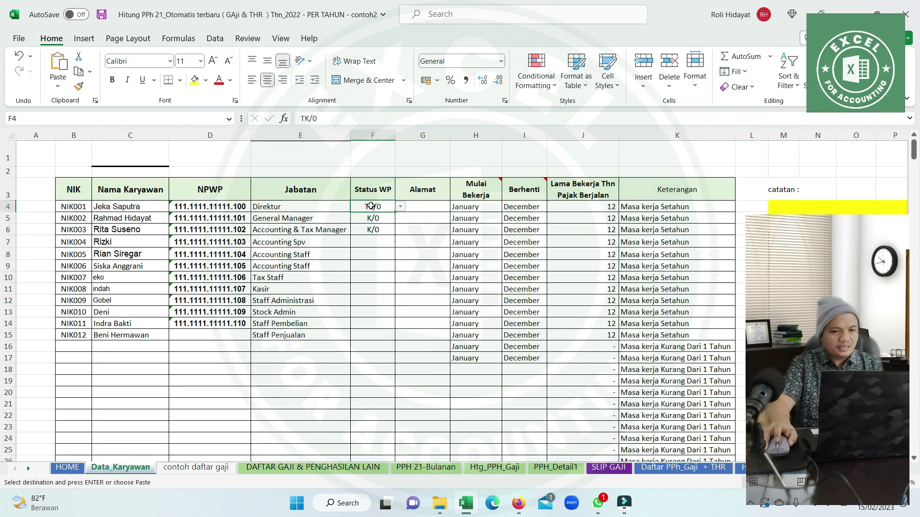
{"action": "key", "text": "ctrl+v"}
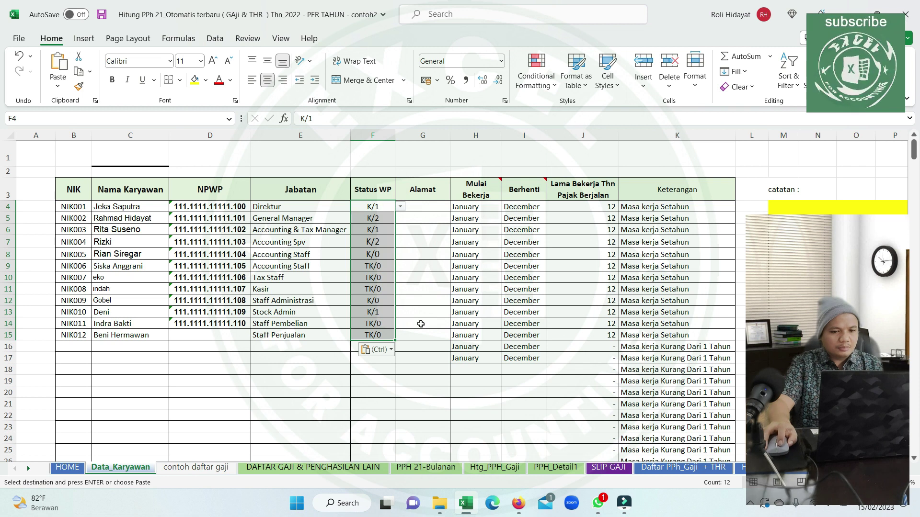
{"action": "left_click_drag", "start_coordinate": [446, 351], "coordinate": [513, 368]}
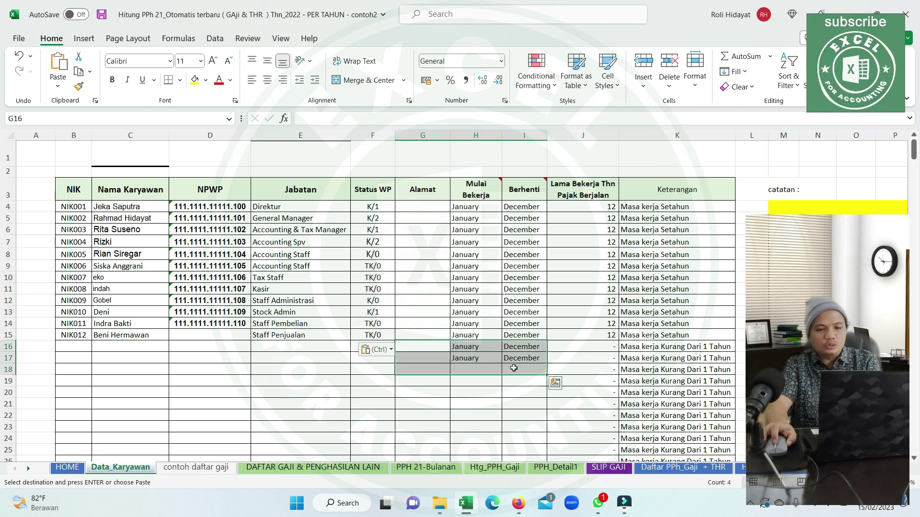
{"action": "key", "text": "Delete"}
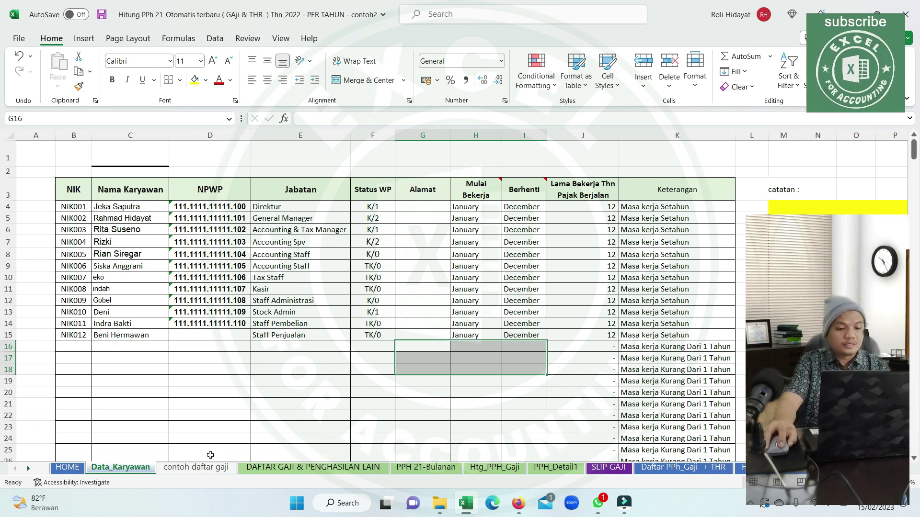
Scroll down through the BPJS Ketenagakerjaan contribution tables below the April payroll and back up.
{"action": "left_click", "coordinate": [187, 477]}
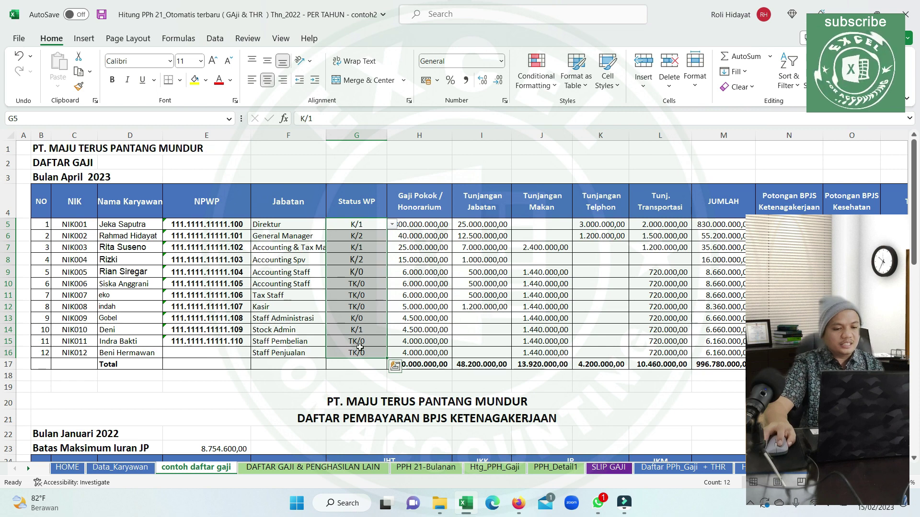
{"action": "scroll", "coordinate": [367, 356], "scroll_direction": "down", "scroll_amount": 5}
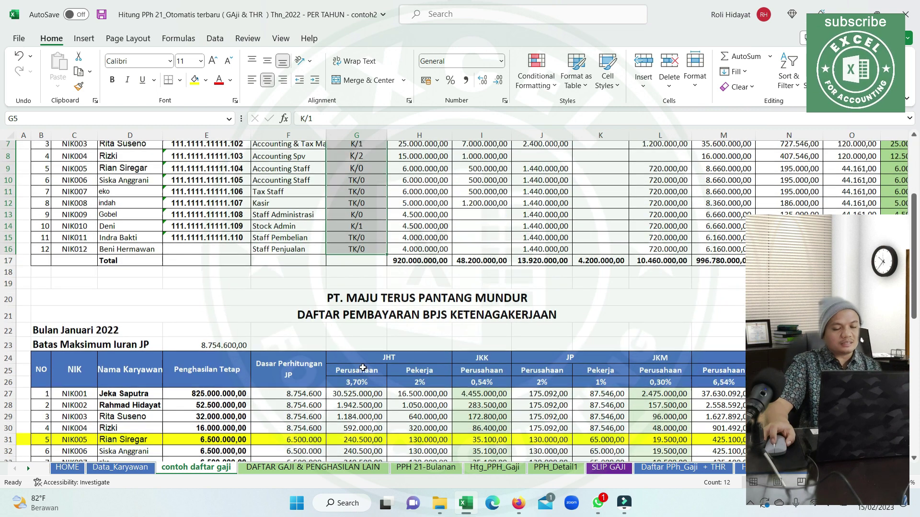
{"action": "scroll", "coordinate": [367, 356], "scroll_direction": "down", "scroll_amount": 2}
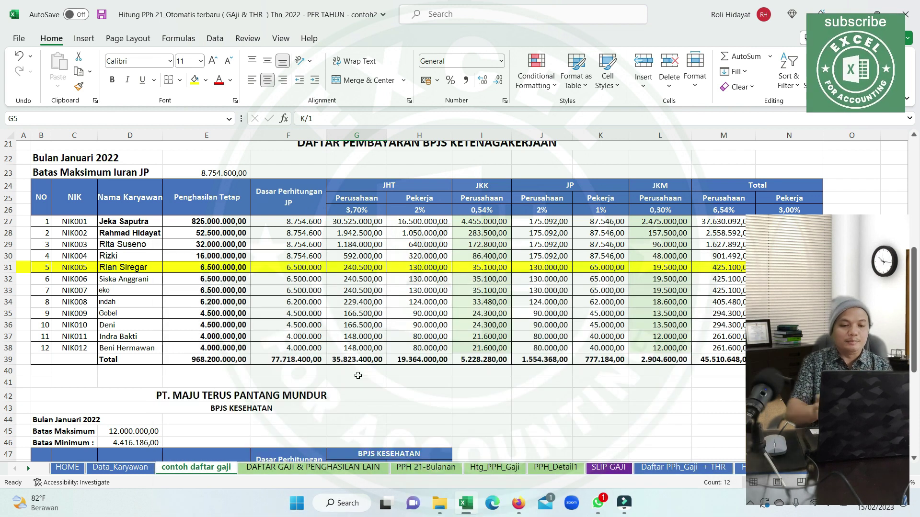
{"action": "scroll", "coordinate": [361, 376], "scroll_direction": "down", "scroll_amount": 3}
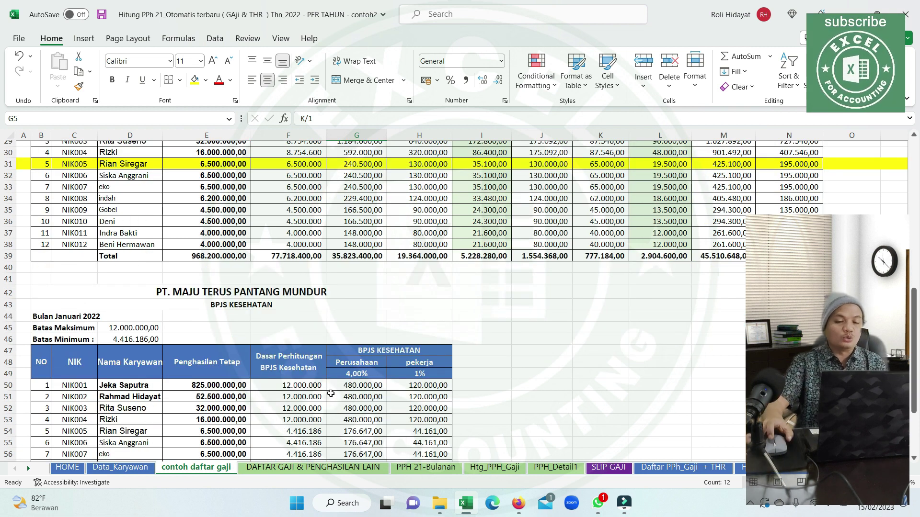
{"action": "scroll", "coordinate": [331, 394], "scroll_direction": "up", "scroll_amount": 1}
{"action": "scroll", "coordinate": [336, 383], "scroll_direction": "up", "scroll_amount": 3}
{"action": "scroll", "coordinate": [342, 364], "scroll_direction": "up", "scroll_amount": 1}
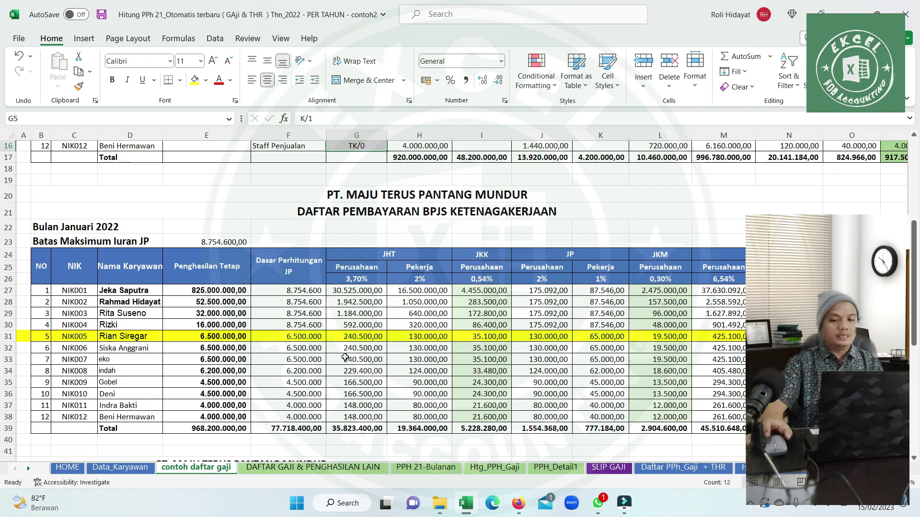
{"action": "scroll", "coordinate": [345, 357], "scroll_direction": "up", "scroll_amount": 2}
{"action": "scroll", "coordinate": [287, 336], "scroll_direction": "up", "scroll_amount": 3}
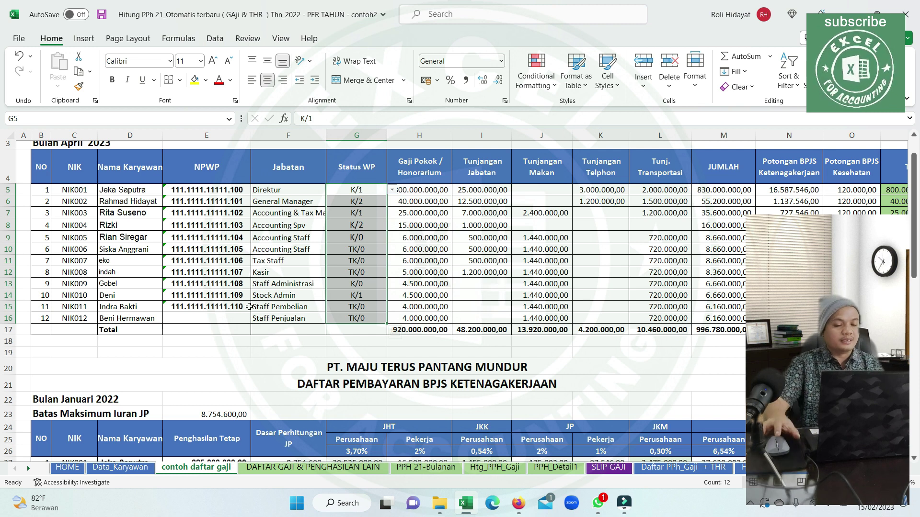
{"action": "scroll", "coordinate": [249, 306], "scroll_direction": "down", "scroll_amount": 2}
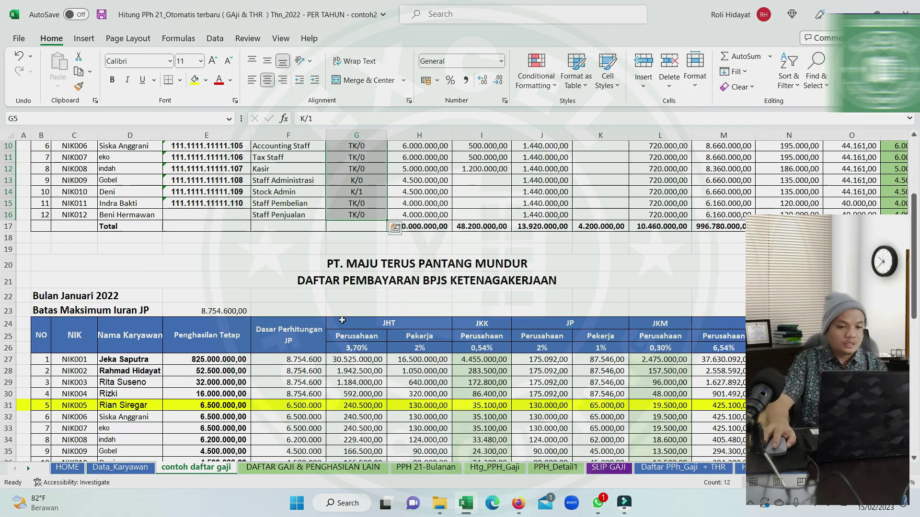
{"action": "scroll", "coordinate": [327, 272], "scroll_direction": "up", "scroll_amount": 2}
{"action": "scroll", "coordinate": [328, 271], "scroll_direction": "up", "scroll_amount": 1}
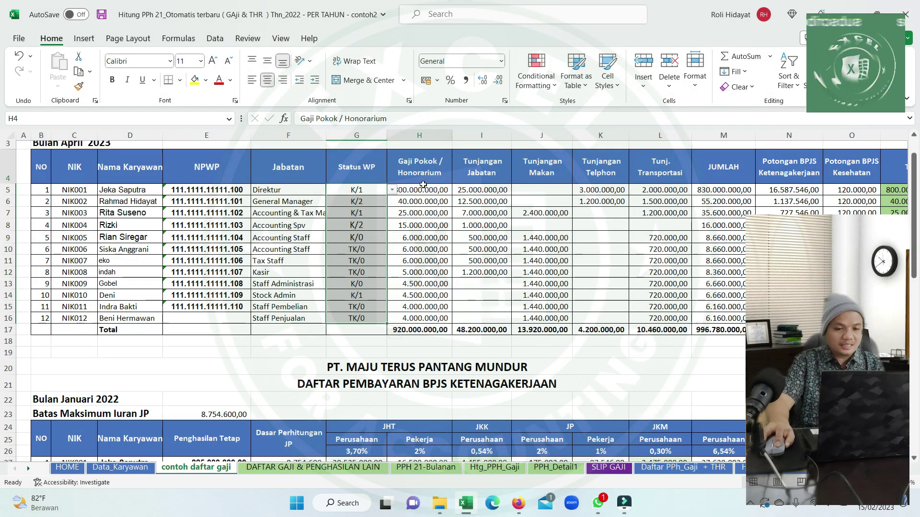
Copy the twelve basic salary amounts and glance at the DAFTAR GAJI & PENGHASILAN LAIN sheet.
{"action": "left_click_drag", "start_coordinate": [422, 183], "coordinate": [428, 286]}
{"action": "left_click_drag", "start_coordinate": [422, 190], "coordinate": [433, 316]}
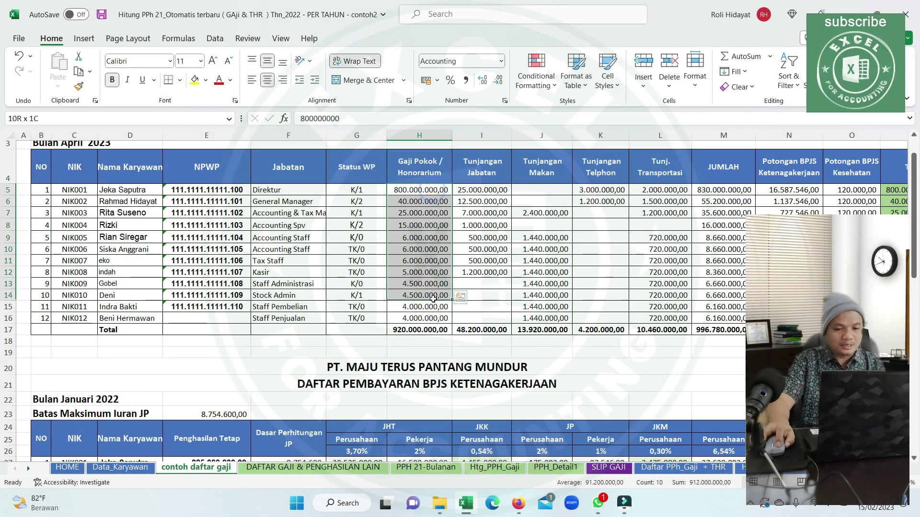
{"action": "key", "text": "ctrl+c"}
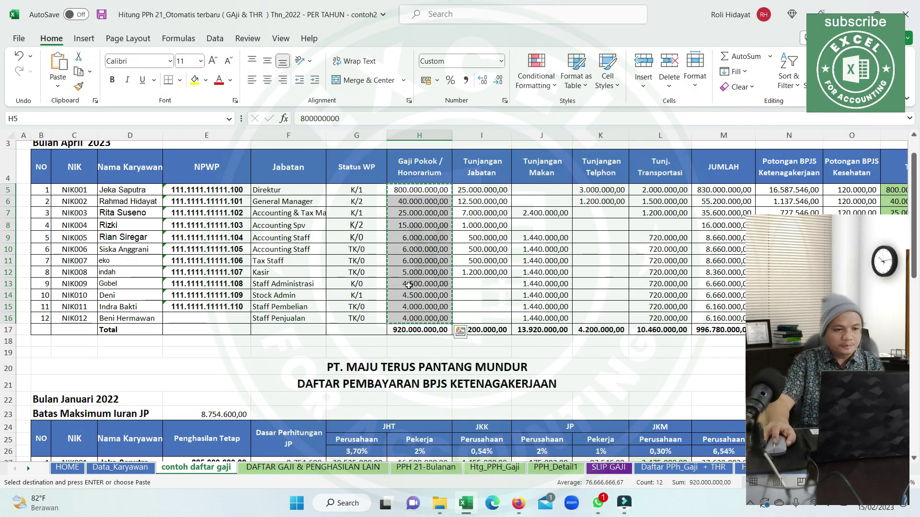
{"action": "left_click", "coordinate": [120, 467]}
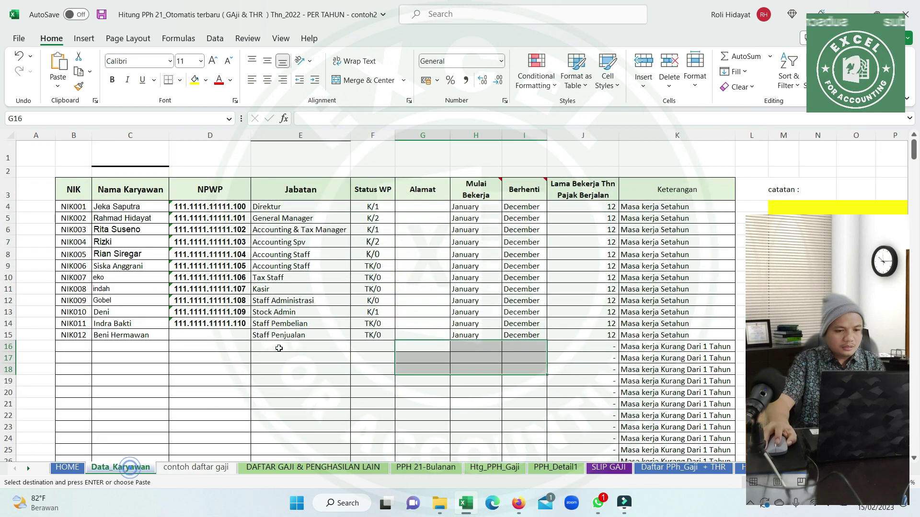
{"action": "left_click", "coordinate": [197, 467]}
{"action": "left_click", "coordinate": [255, 468]}
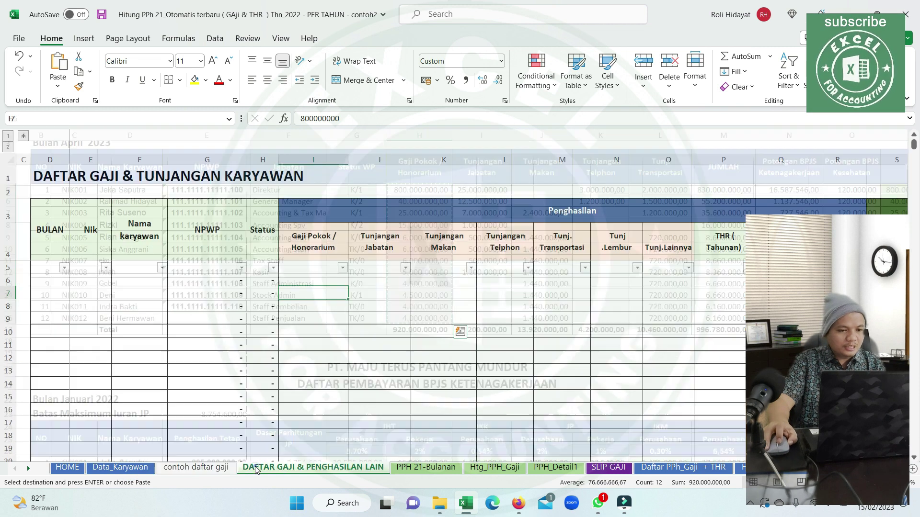
{"action": "left_click", "coordinate": [127, 468]}
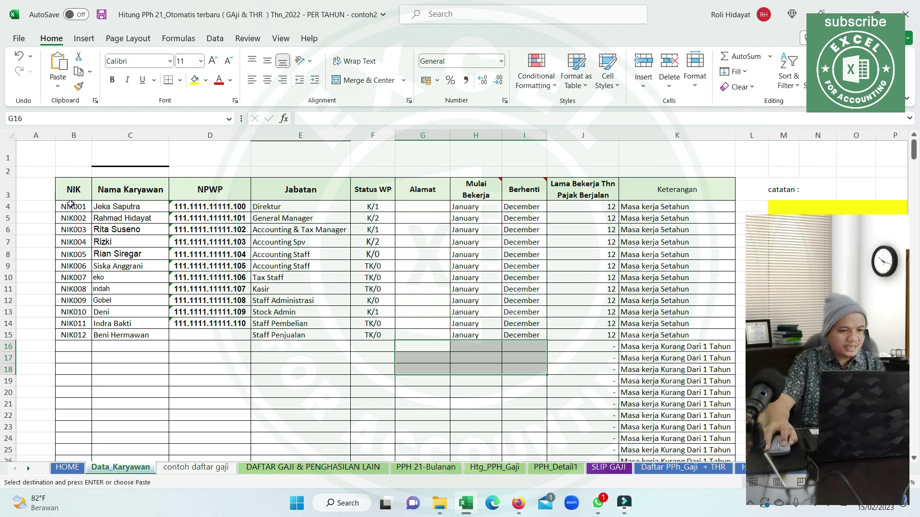
Copy the NIK codes NIK001–NIK012 from the Data_Karyawan table.
{"action": "left_click_drag", "start_coordinate": [74, 206], "coordinate": [73, 335]}
{"action": "key", "text": "ctrl+v"}
{"action": "key", "text": "ctrl+c"}
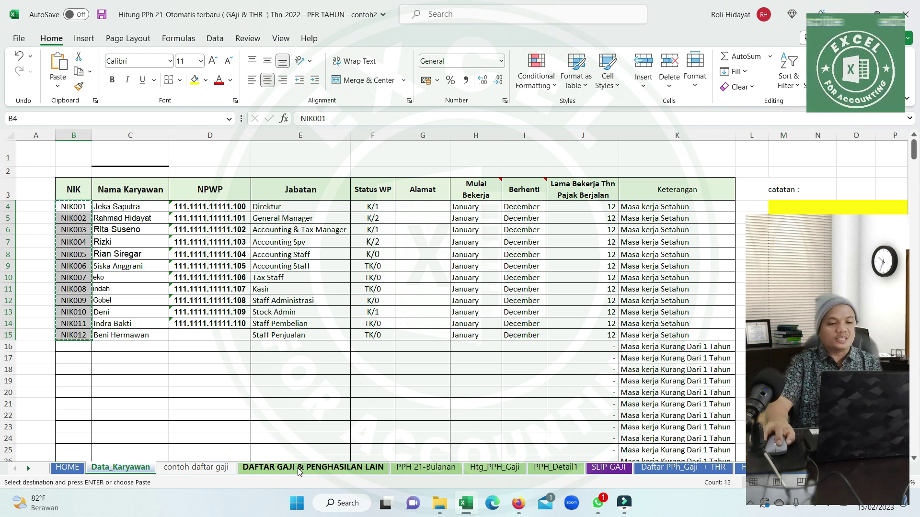
Paste NIK001–NIK012 into the Nik column of DAFTAR GAJI & PENGHASILAN LAIN.
{"action": "left_click", "coordinate": [297, 473]}
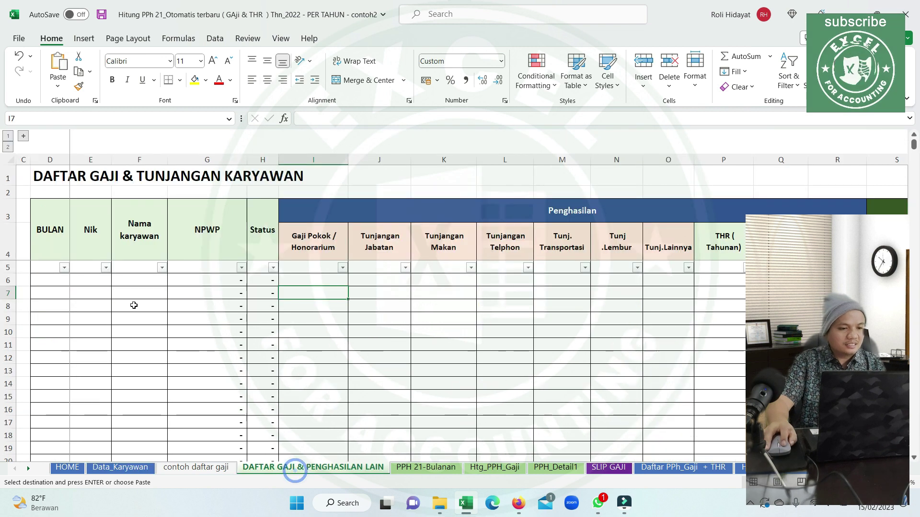
{"action": "left_click", "coordinate": [88, 281]}
{"action": "key", "text": "ctrl+v"}
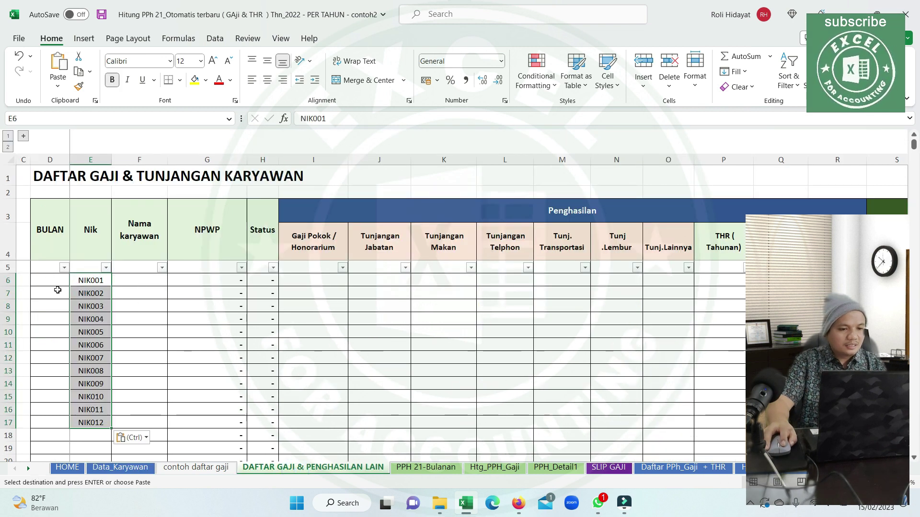
Check the BULAN column's filter options, then go to the HOME sheet.
{"action": "left_click", "coordinate": [57, 280]}
{"action": "left_click", "coordinate": [64, 281]}
{"action": "left_click", "coordinate": [64, 268]}
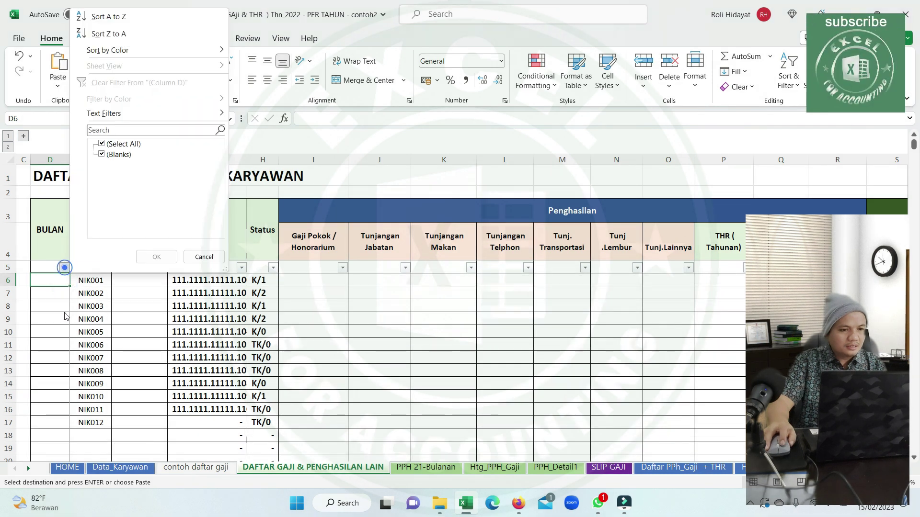
{"action": "left_click", "coordinate": [54, 297]}
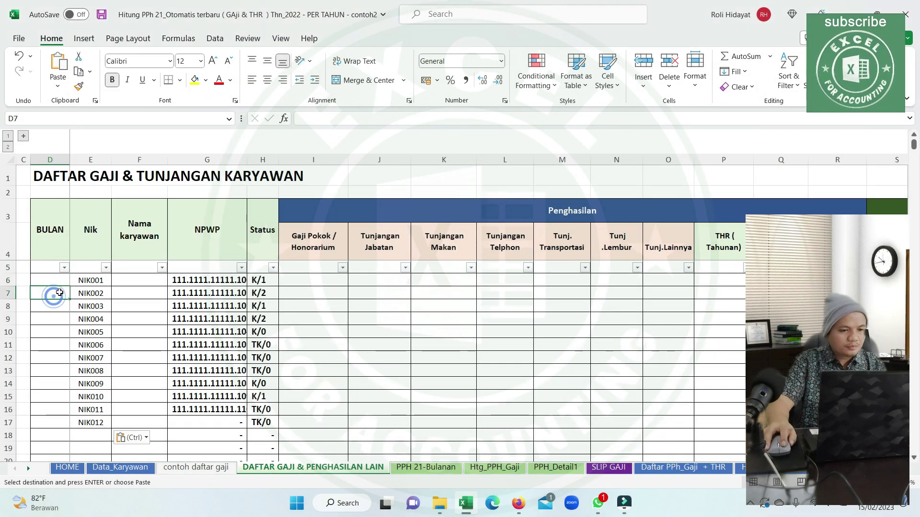
{"action": "left_click", "coordinate": [53, 279]}
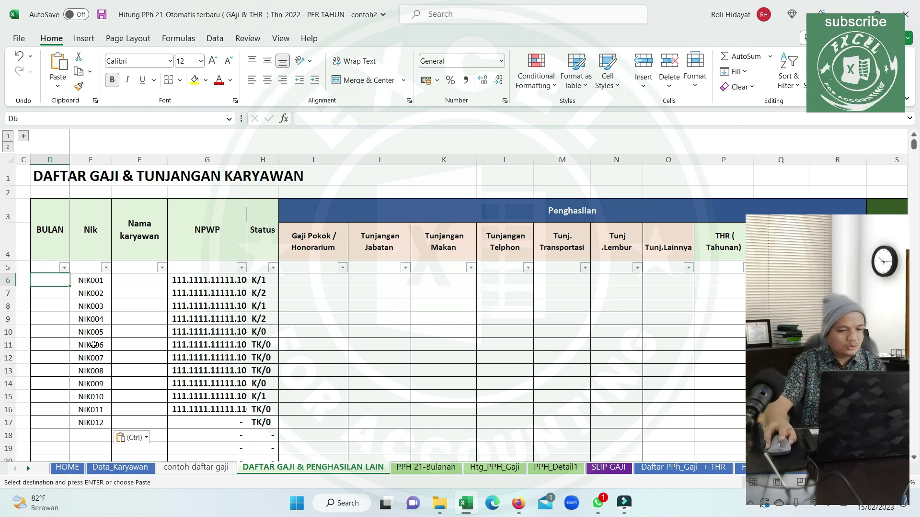
{"action": "scroll", "coordinate": [45, 412], "scroll_direction": "down", "scroll_amount": 7}
{"action": "left_click", "coordinate": [46, 412]}
{"action": "scroll", "coordinate": [52, 339], "scroll_direction": "up", "scroll_amount": 8}
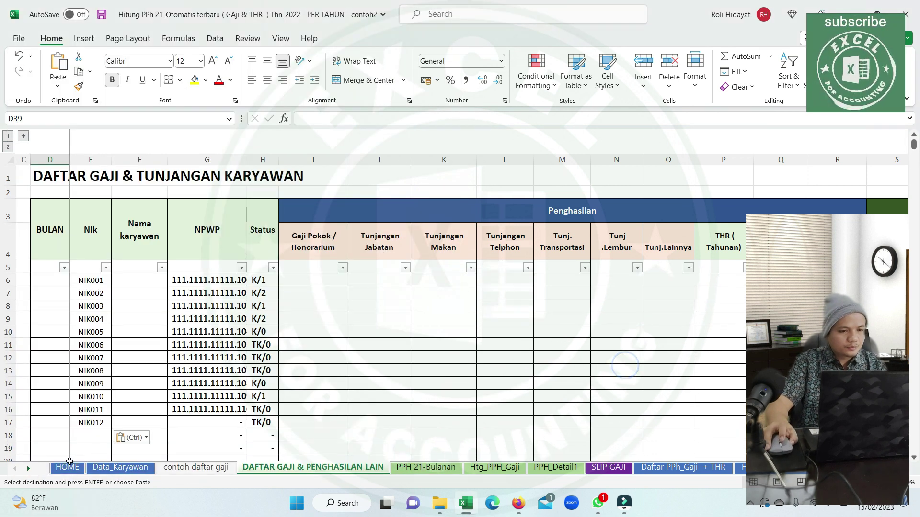
{"action": "left_click", "coordinate": [70, 461]}
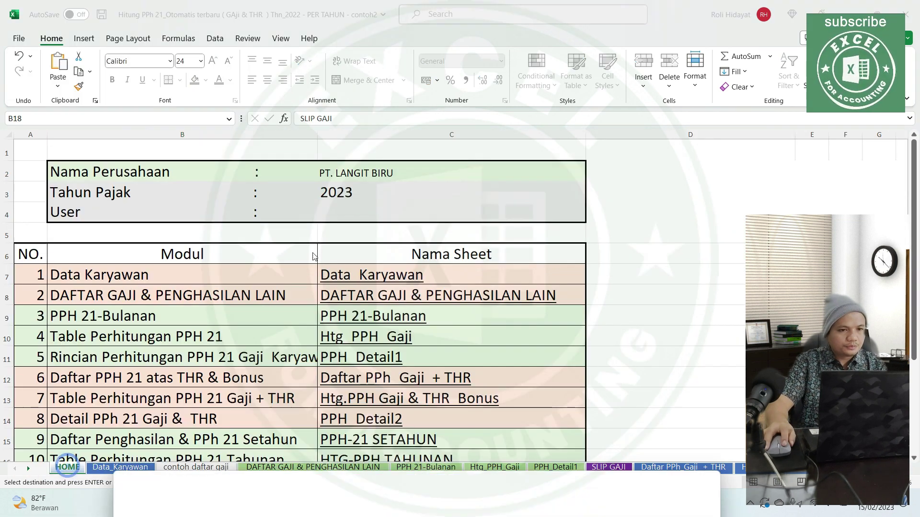
Attempt to unprotect the HOME sheet; the password is rejected.
{"action": "left_click", "coordinate": [321, 56]}
{"action": "left_click", "coordinate": [247, 38]}
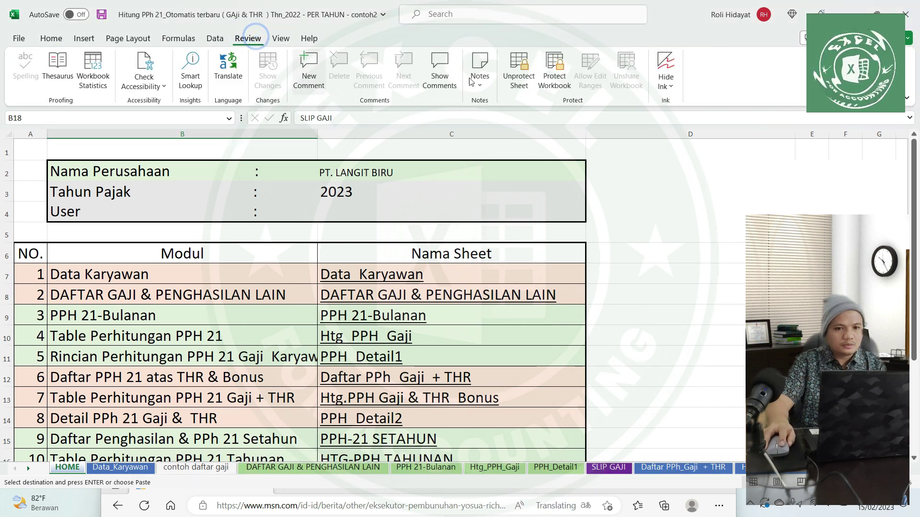
{"action": "left_click", "coordinate": [510, 84]}
{"action": "key", "text": "Return"}
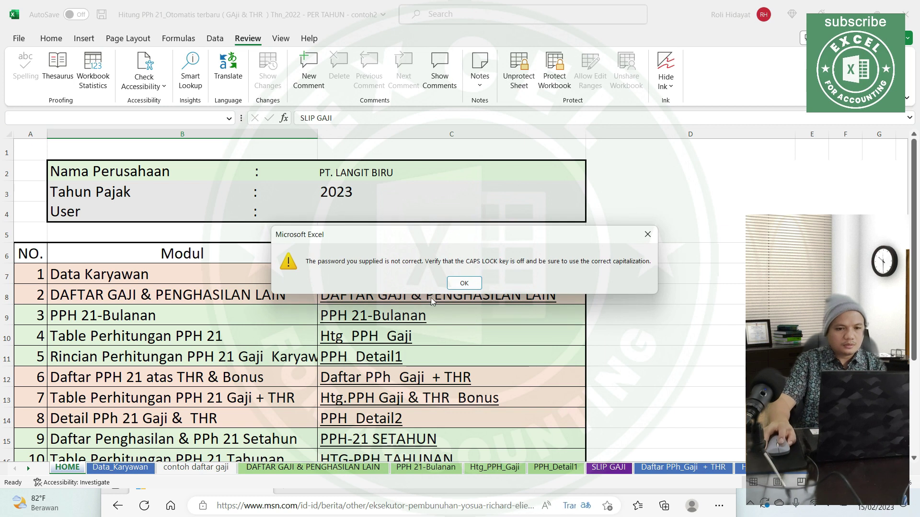
{"action": "left_click", "coordinate": [464, 283]}
Copy the company name and try pasting on protected HOME, dismissing the warning.
{"action": "left_click", "coordinate": [345, 170]}
{"action": "key", "text": "ctrl+c"}
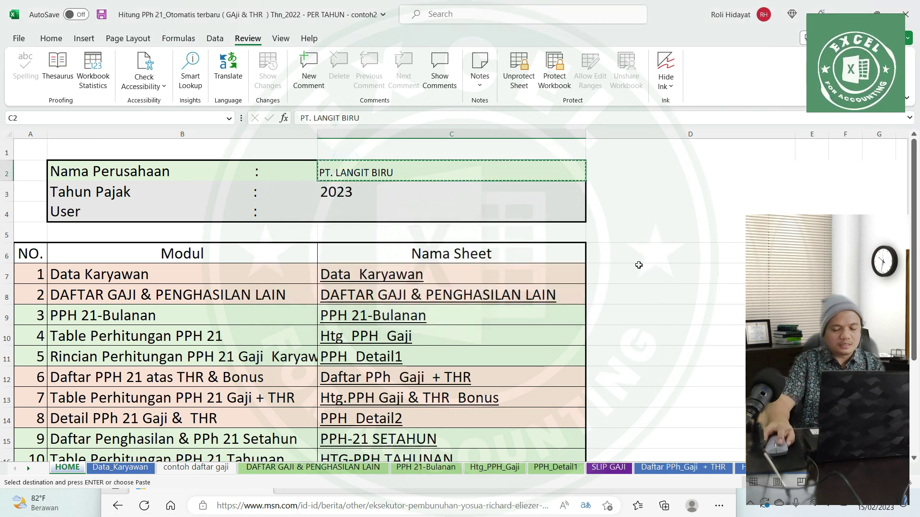
{"action": "left_click", "coordinate": [638, 265]}
{"action": "key", "text": "ctrl+v"}
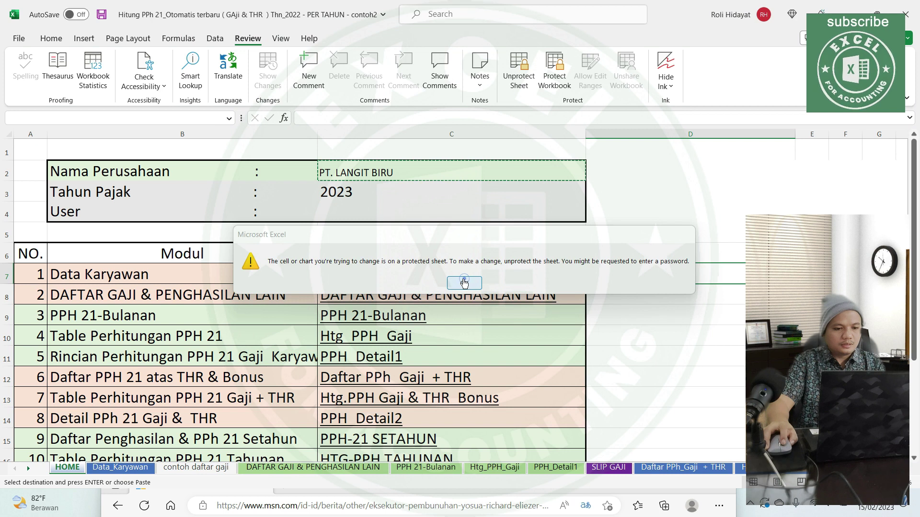
{"action": "left_click", "coordinate": [464, 283]}
Paste the copied value into a Data_Karyawan cell, then open DAFTAR GAJI & PENGHASILAN LAIN.
{"action": "left_click", "coordinate": [121, 467]}
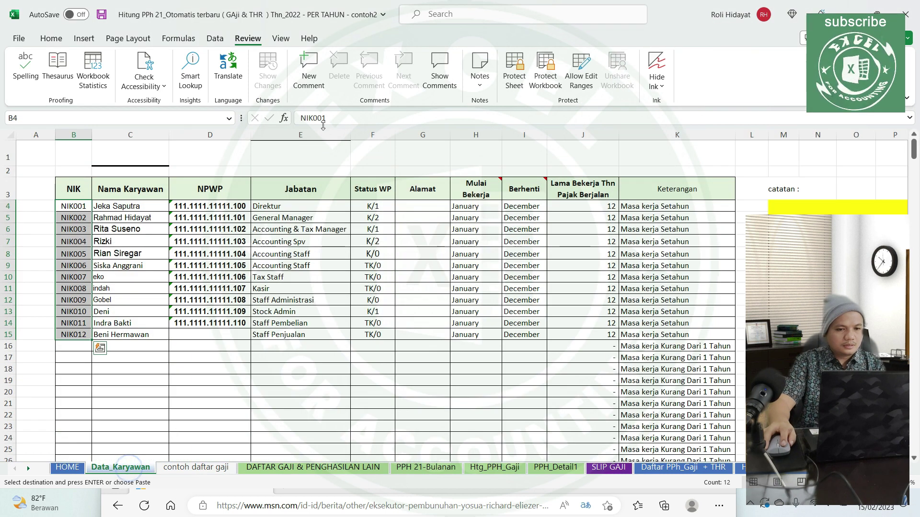
{"action": "left_click", "coordinate": [394, 160]}
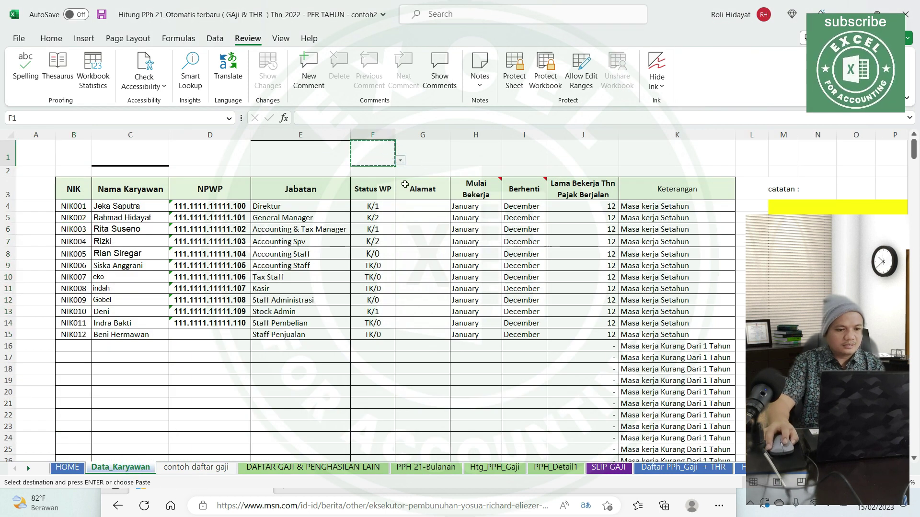
{"action": "left_click", "coordinate": [144, 378]}
{"action": "key", "text": "ctrl+v"}
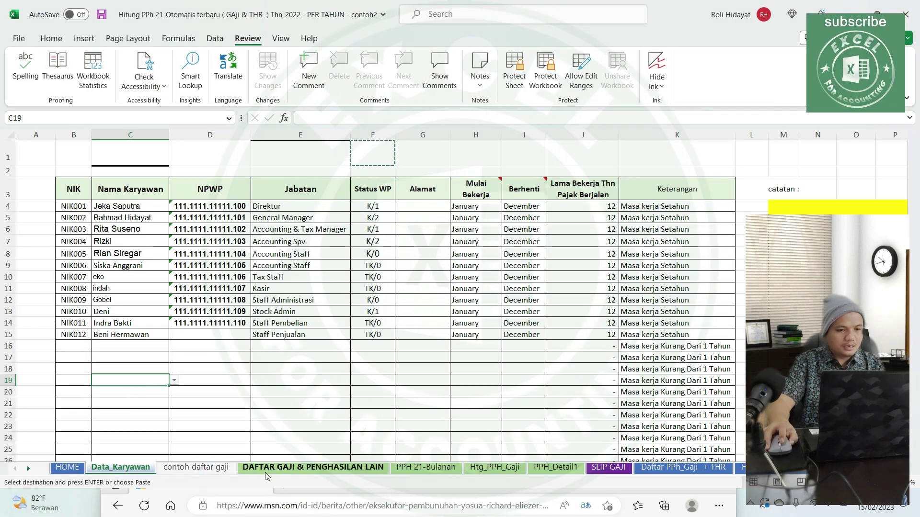
{"action": "left_click", "coordinate": [264, 468]}
Enter april as the BULAN for NIK001 in cell D6.
{"action": "left_click", "coordinate": [157, 280]}
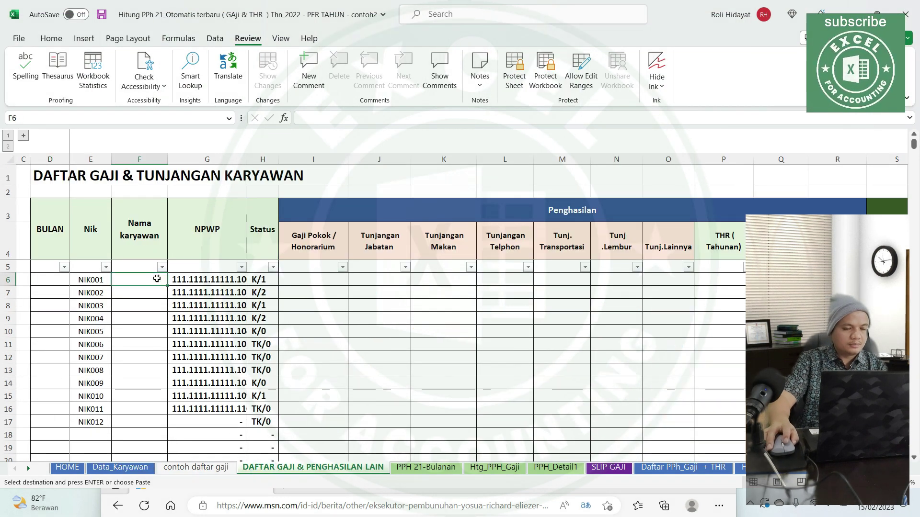
{"action": "left_click", "coordinate": [65, 286]}
{"action": "type", "text": "apri"}
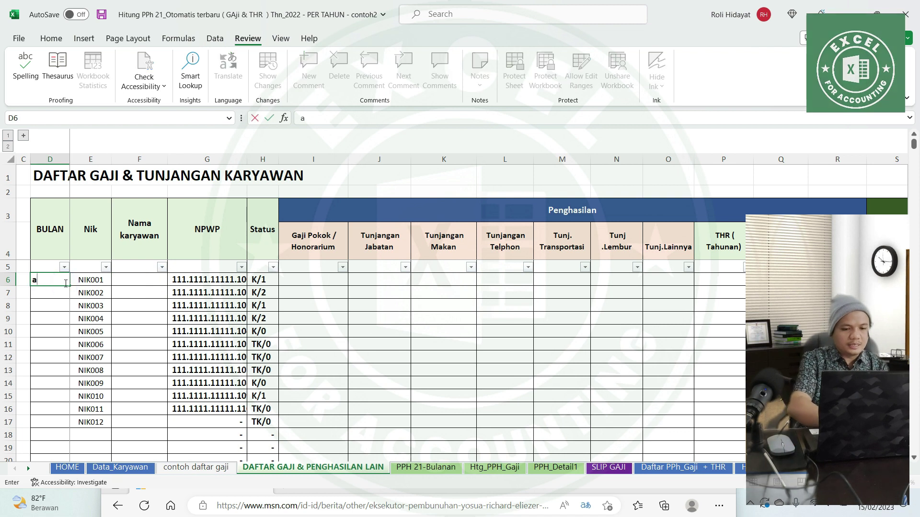
{"action": "type", "text": "l"}
{"action": "key", "text": "Return"}
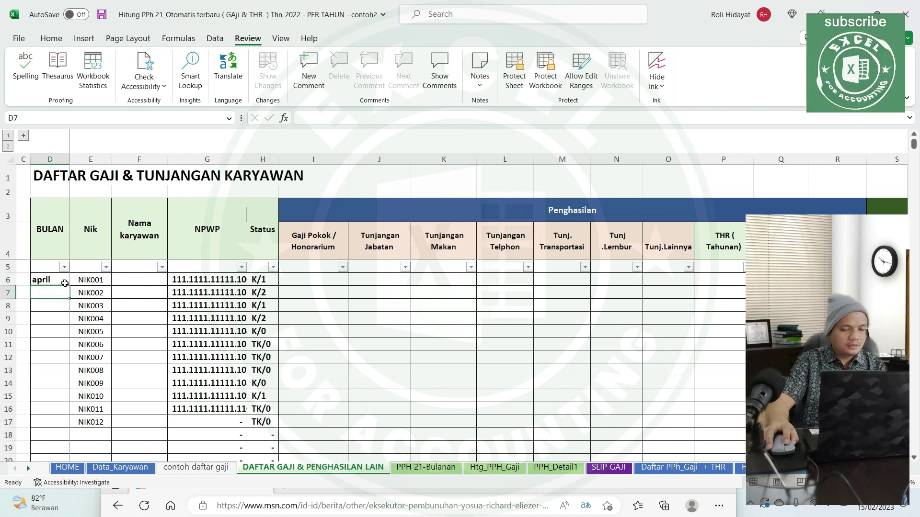
Copy the company name PT. LANGIT BIRU from the HOME sheet.
{"action": "left_click", "coordinate": [102, 467]}
{"action": "left_click", "coordinate": [76, 470]}
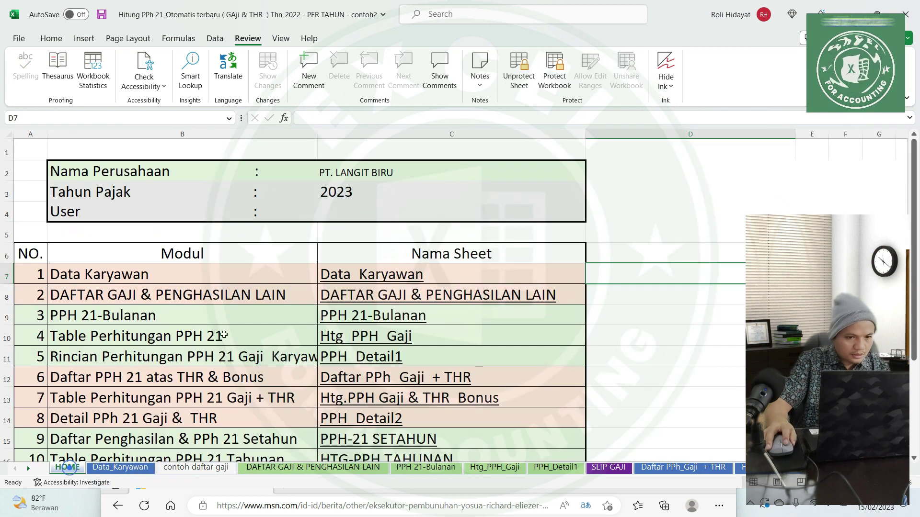
{"action": "left_click", "coordinate": [349, 173]}
{"action": "key", "text": "ctrl+c"}
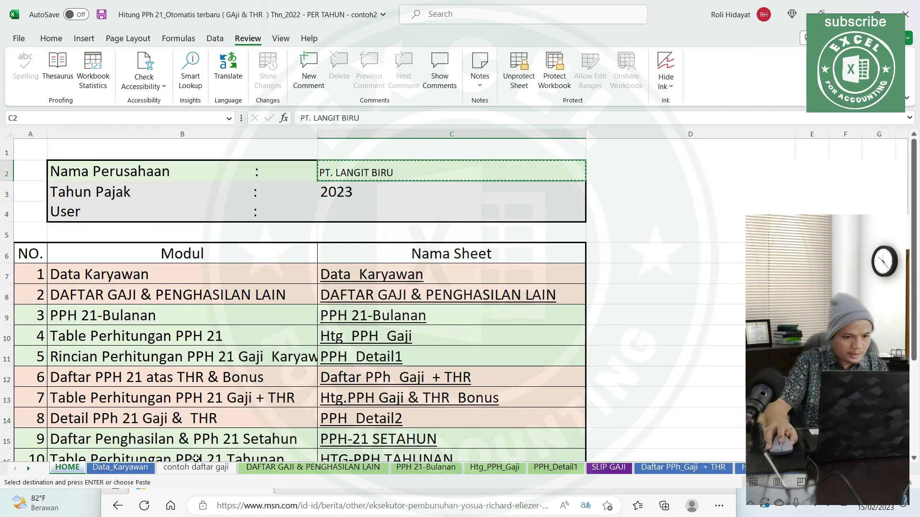
Paste the company name PT. LANGIT BIRU into cell E19 on contoh daftar gaji.
{"action": "left_click", "coordinate": [196, 468]}
{"action": "left_click", "coordinate": [177, 353]}
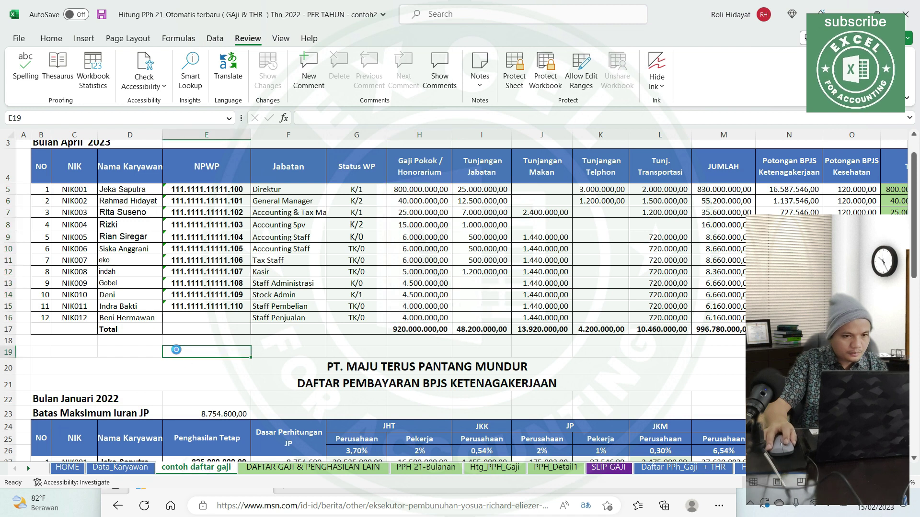
{"action": "key", "text": "ctrl+v"}
{"action": "left_click_drag", "start_coordinate": [377, 114], "coordinate": [187, 113]}
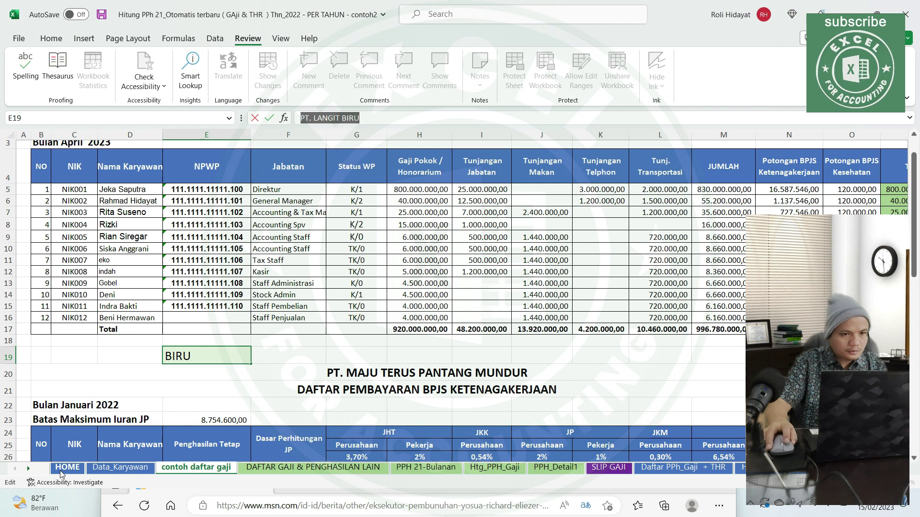
Unprotect the HOME sheet with its password, retrying after the wrong-password error.
{"action": "left_click", "coordinate": [63, 469]}
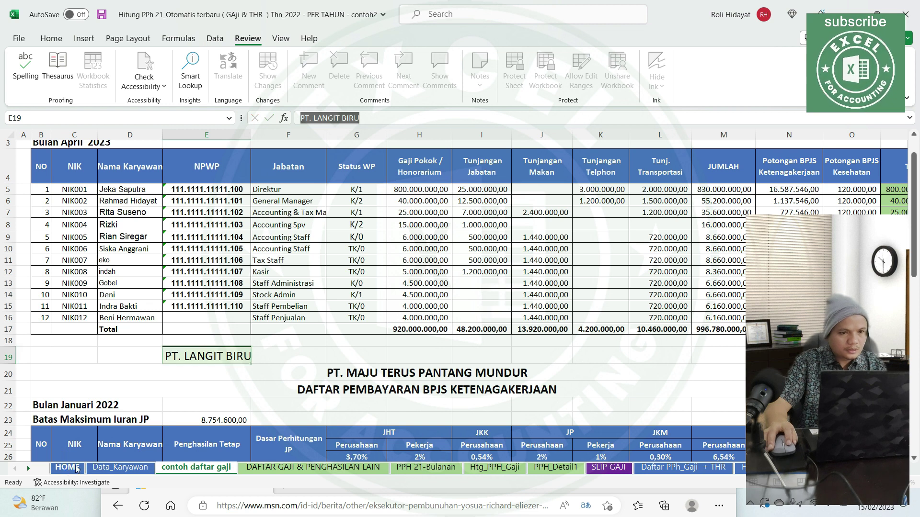
{"action": "left_click", "coordinate": [520, 82]}
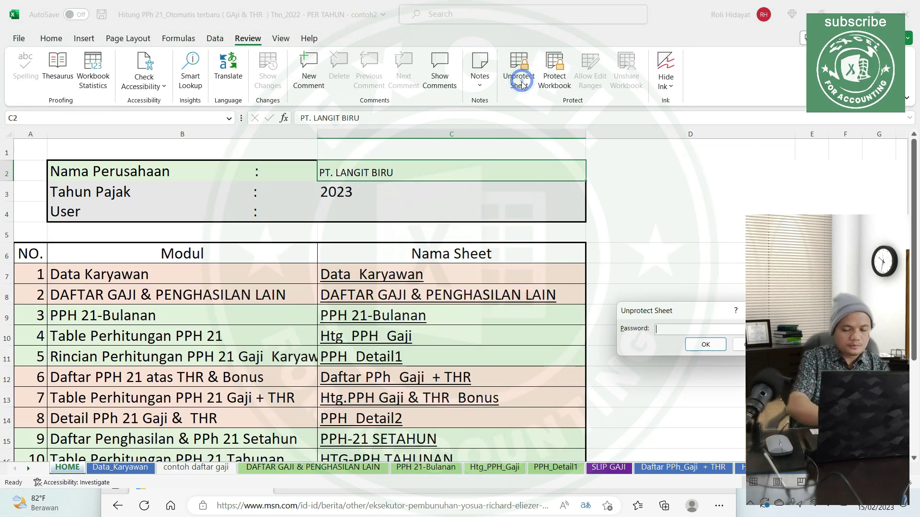
{"action": "key", "text": "ctrl+v"}
{"action": "left_click", "coordinate": [698, 341]}
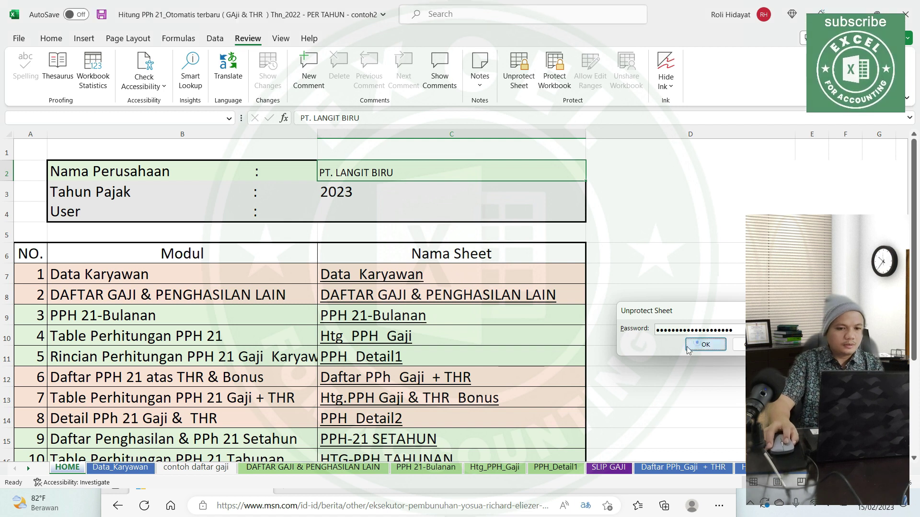
{"action": "left_click", "coordinate": [470, 287]}
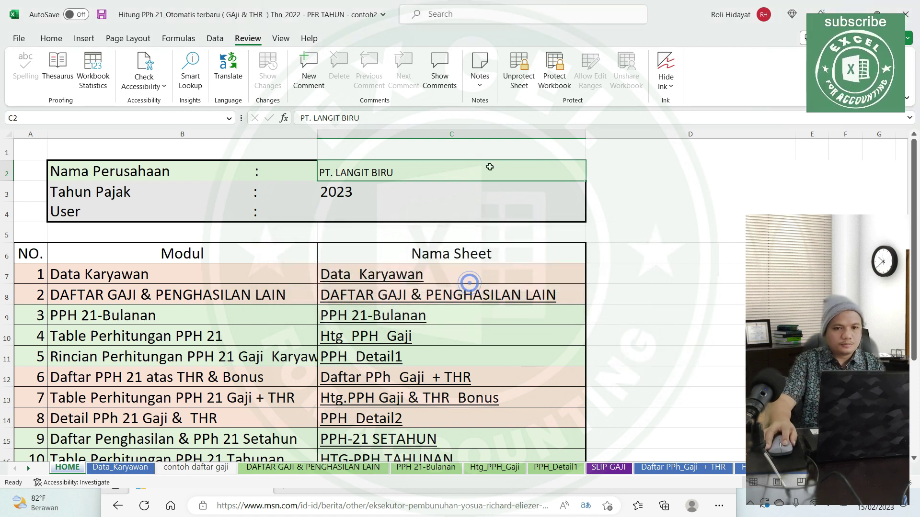
{"action": "left_click", "coordinate": [515, 76]}
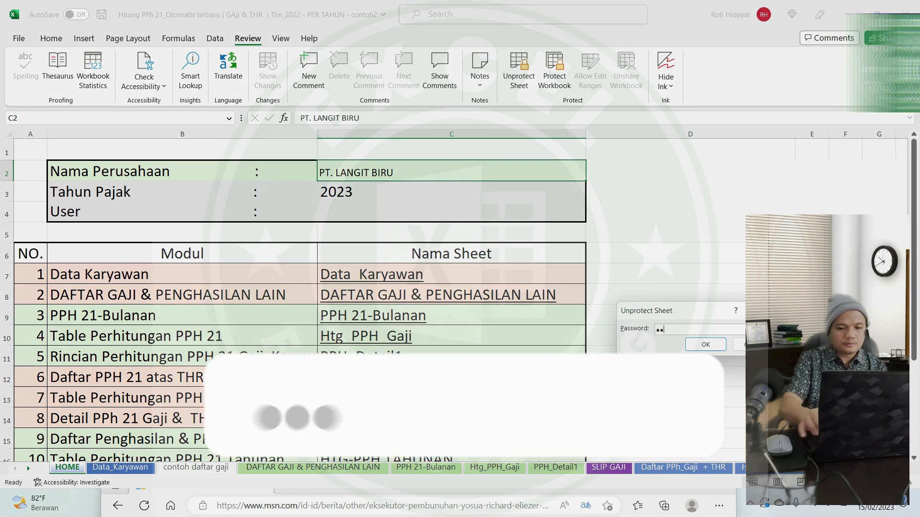
{"action": "key", "text": "ctrl+v"}
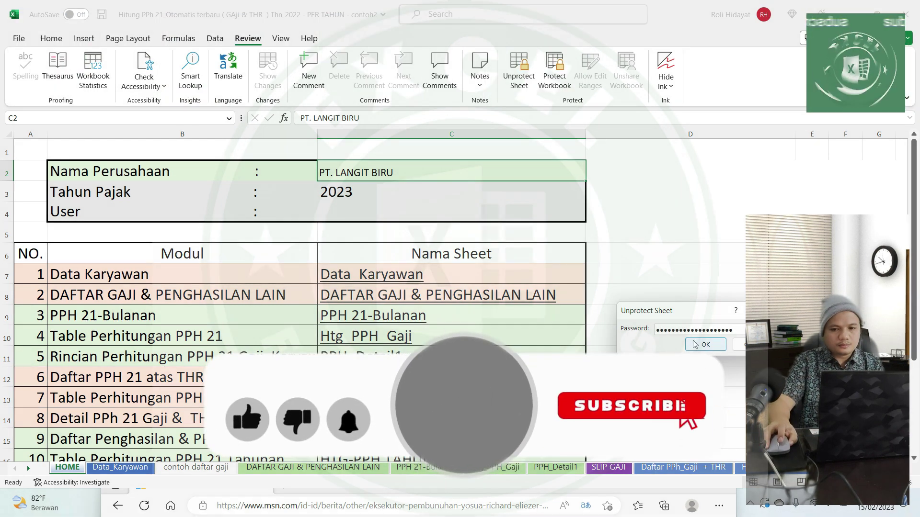
{"action": "key", "text": "Return"}
Add a month dropdown to BULAN column D using the list =HOME!$B$24:$B$35.
{"action": "left_click", "coordinate": [187, 468]}
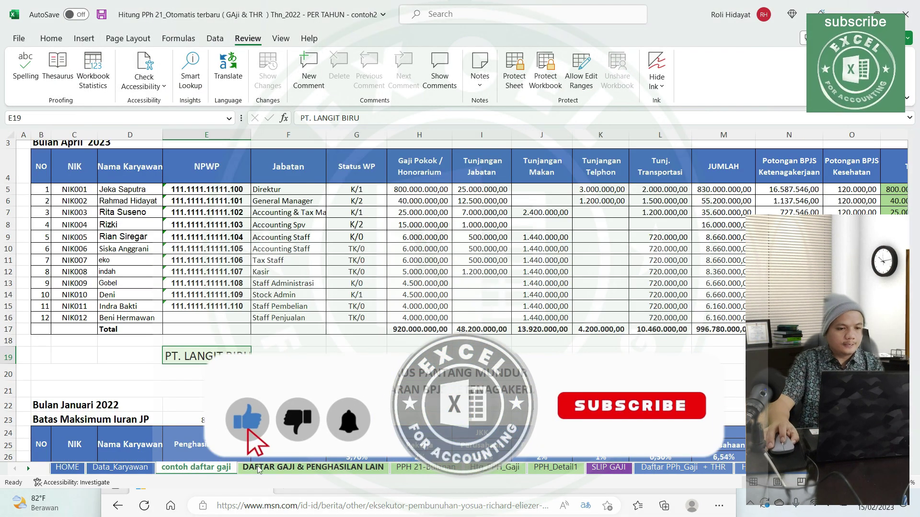
{"action": "left_click", "coordinate": [257, 467]}
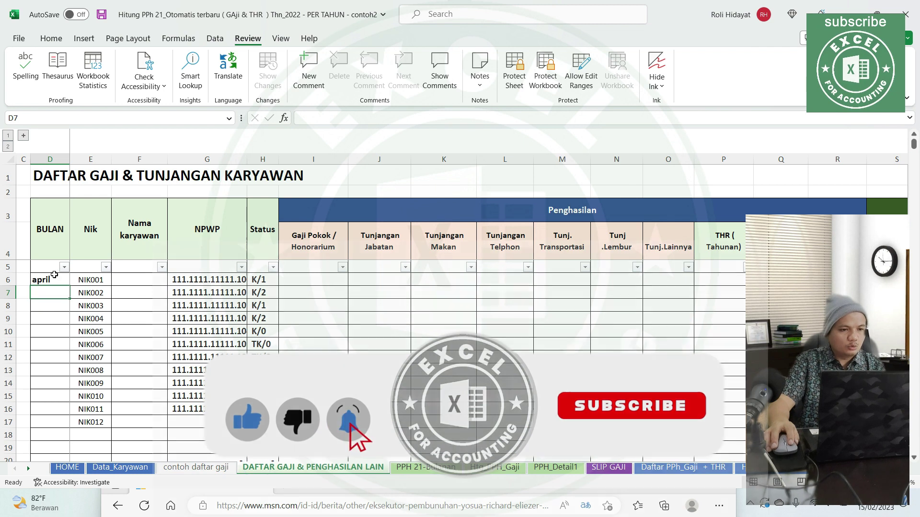
{"action": "left_click", "coordinate": [51, 159]}
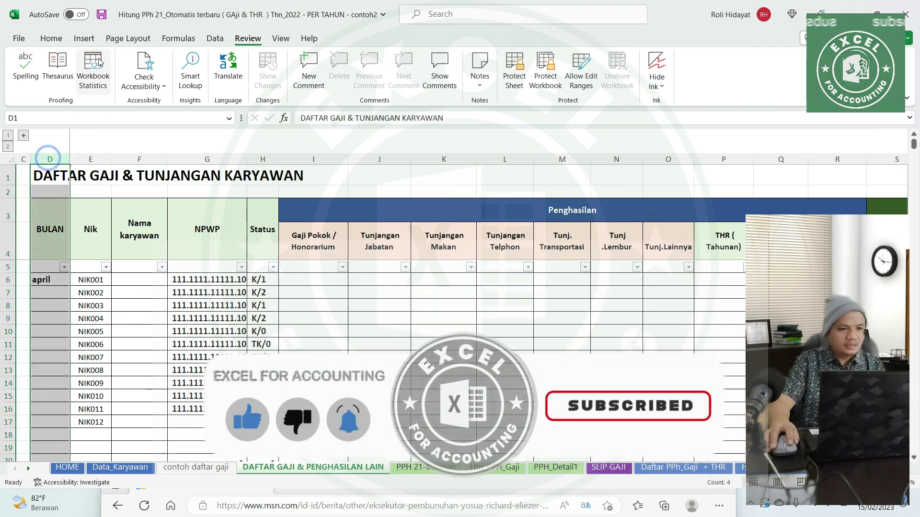
{"action": "left_click", "coordinate": [137, 38]}
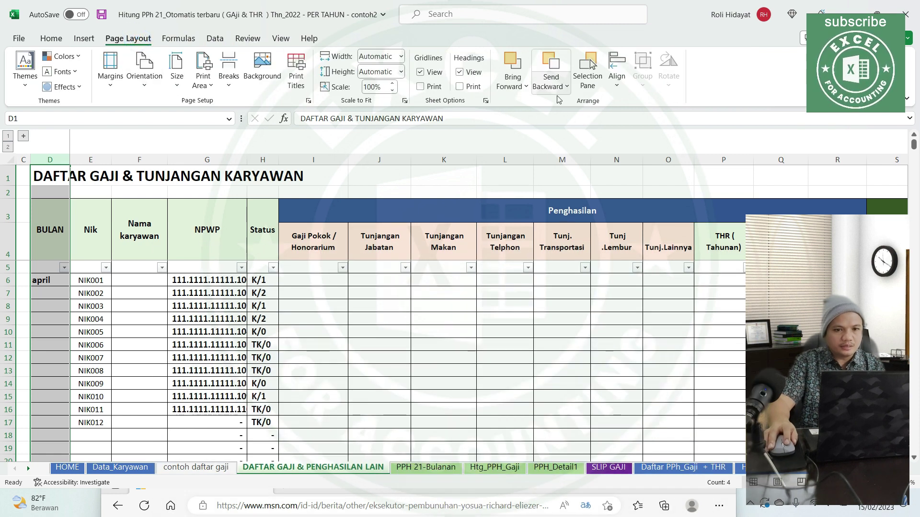
{"action": "left_click", "coordinate": [219, 38]}
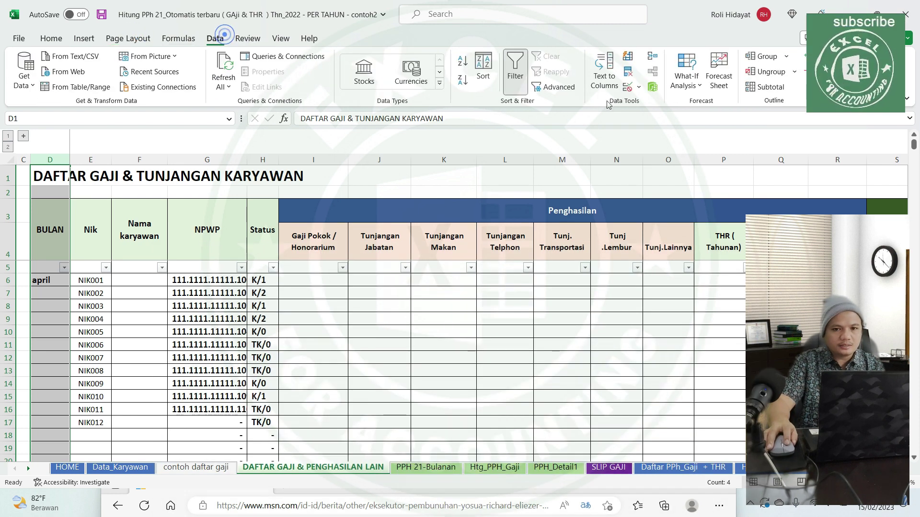
{"action": "left_click", "coordinate": [628, 87]}
{"action": "left_click", "coordinate": [420, 282]}
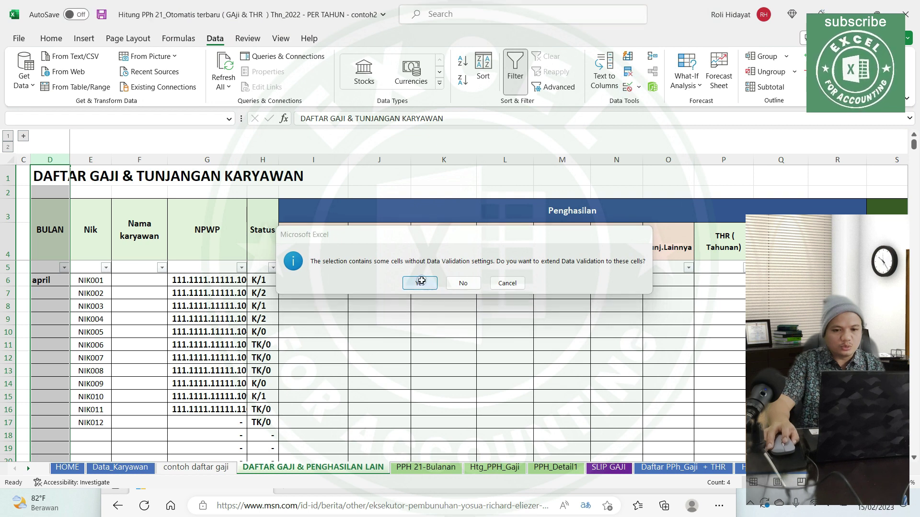
{"action": "left_click", "coordinate": [742, 331]}
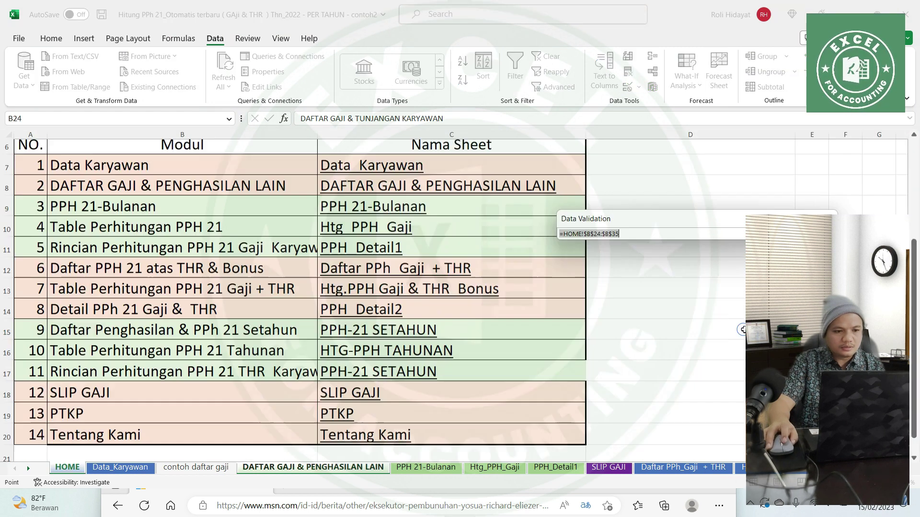
{"action": "scroll", "coordinate": [355, 297], "scroll_direction": "down", "scroll_amount": 5}
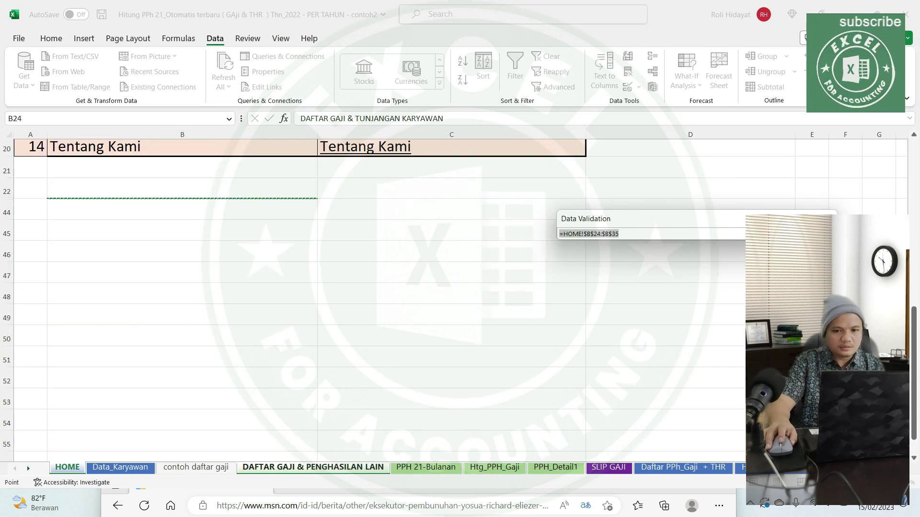
{"action": "key", "text": "Return"}
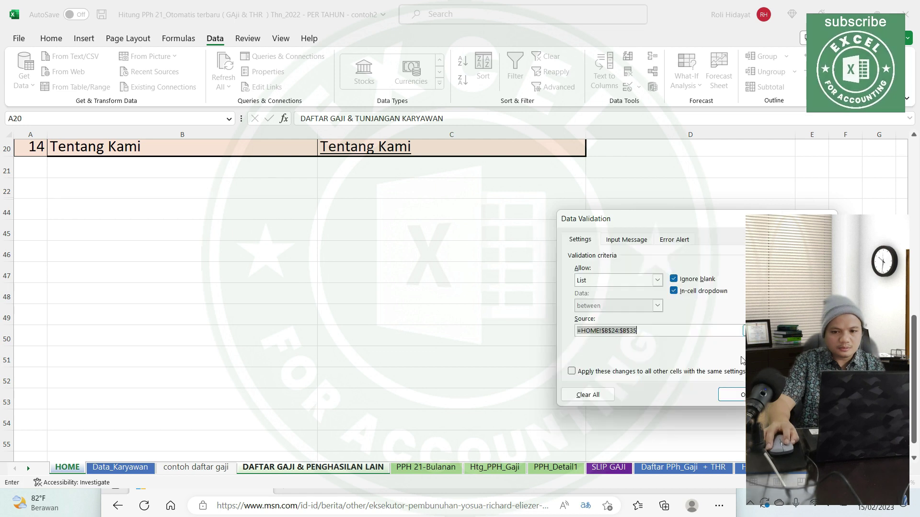
{"action": "left_click", "coordinate": [733, 395]}
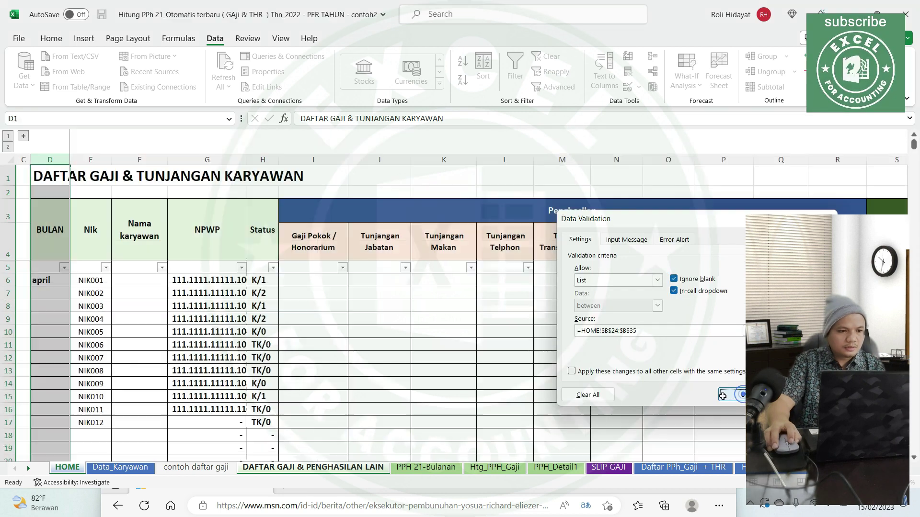
Choose April in D6 and copy it to all employee rows D6:D17.
{"action": "left_click", "coordinate": [50, 275]}
{"action": "left_click", "coordinate": [74, 280]}
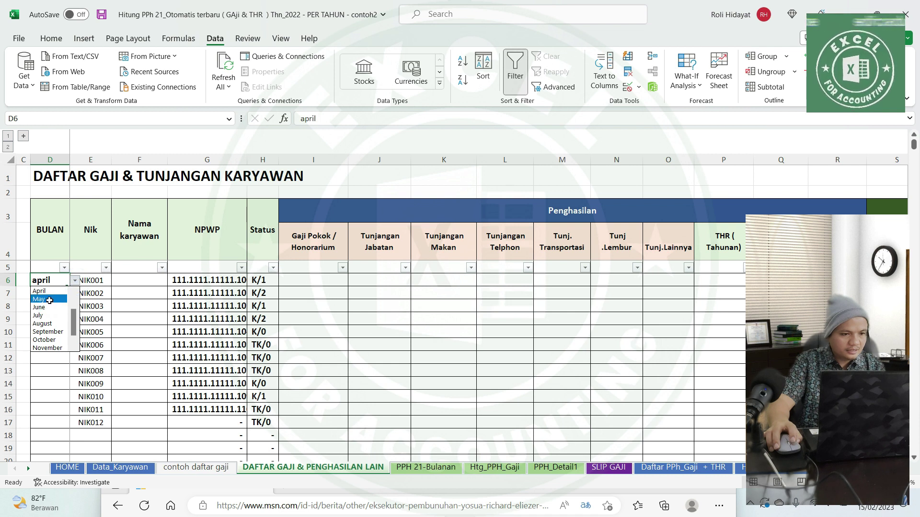
{"action": "left_click", "coordinate": [39, 290]}
{"action": "key", "text": "ctrl+c"}
{"action": "left_click_drag", "start_coordinate": [50, 280], "coordinate": [54, 422]}
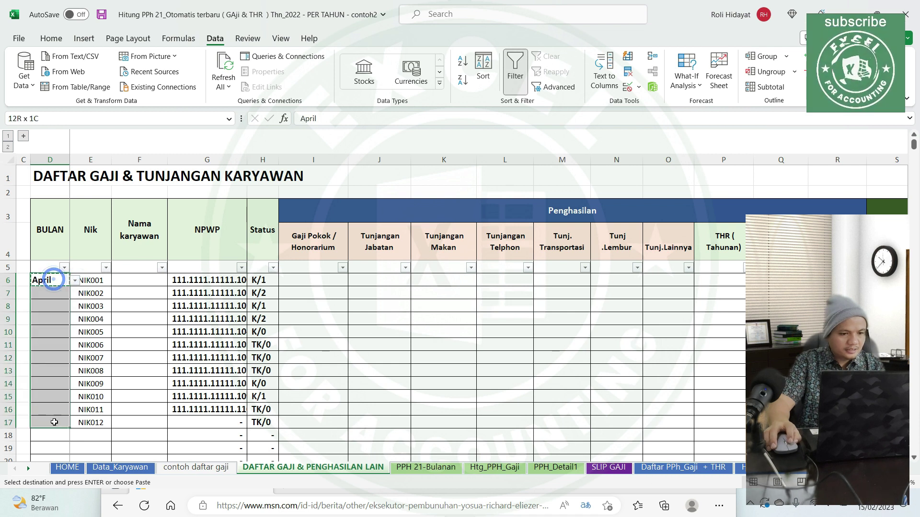
{"action": "key", "text": "ctrl+v"}
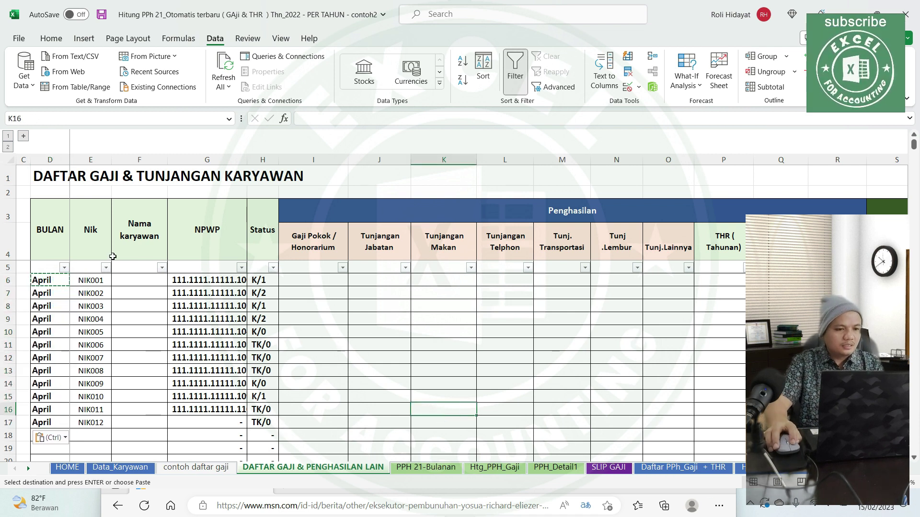
{"action": "left_click", "coordinate": [105, 280]}
Move the NPWP VLOOKUP formula from G6 into the name cell F6.
{"action": "left_click", "coordinate": [186, 279]}
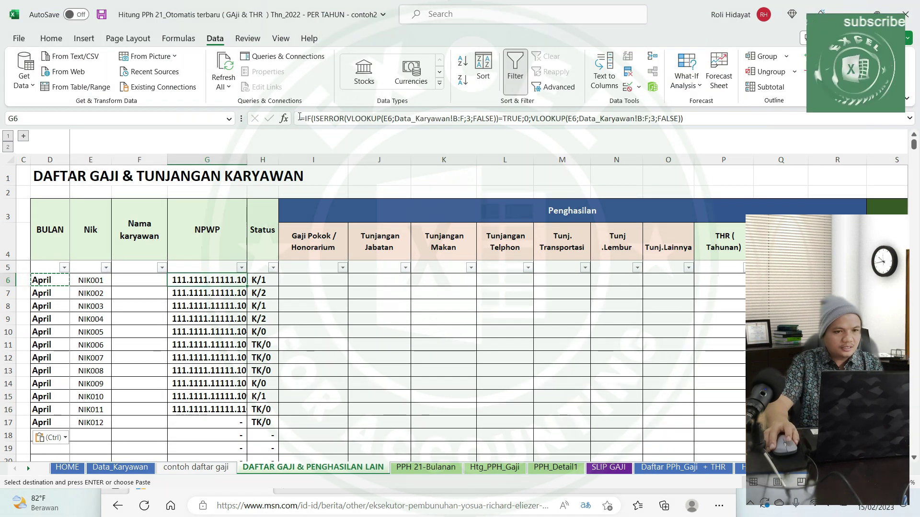
{"action": "left_click", "coordinate": [297, 118]}
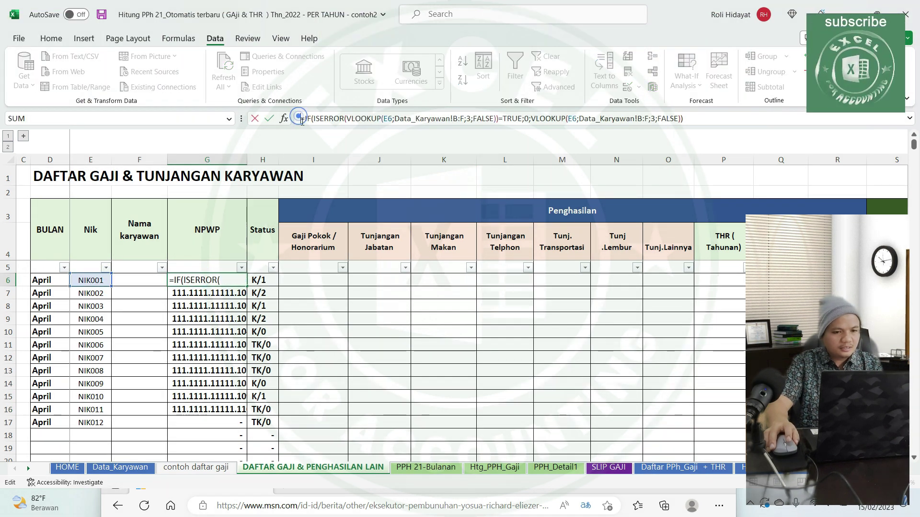
{"action": "key", "text": "Escape"}
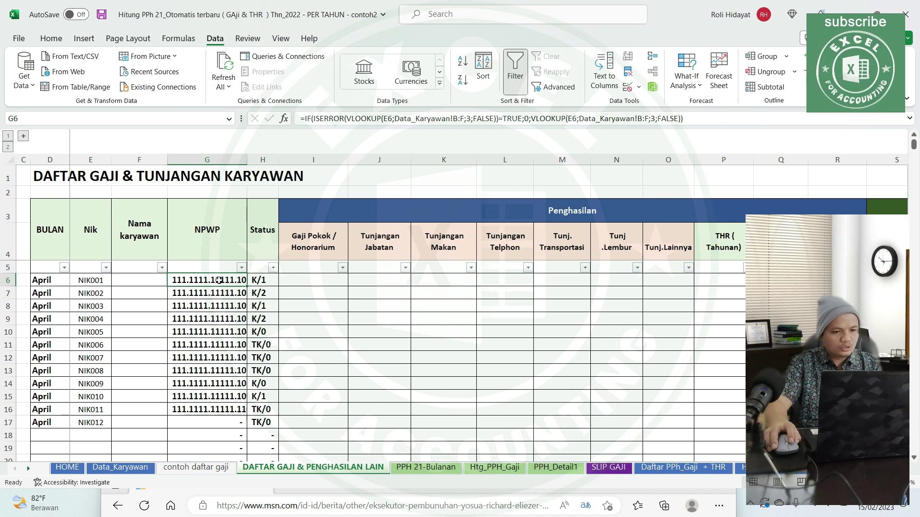
{"action": "key", "text": "ctrl+x"}
{"action": "left_click", "coordinate": [139, 279]}
{"action": "key", "text": "ctrl+v"}
{"action": "key", "text": "Return"}
{"action": "left_click", "coordinate": [200, 294]}
{"action": "left_click_drag", "start_coordinate": [168, 296], "coordinate": [145, 278]}
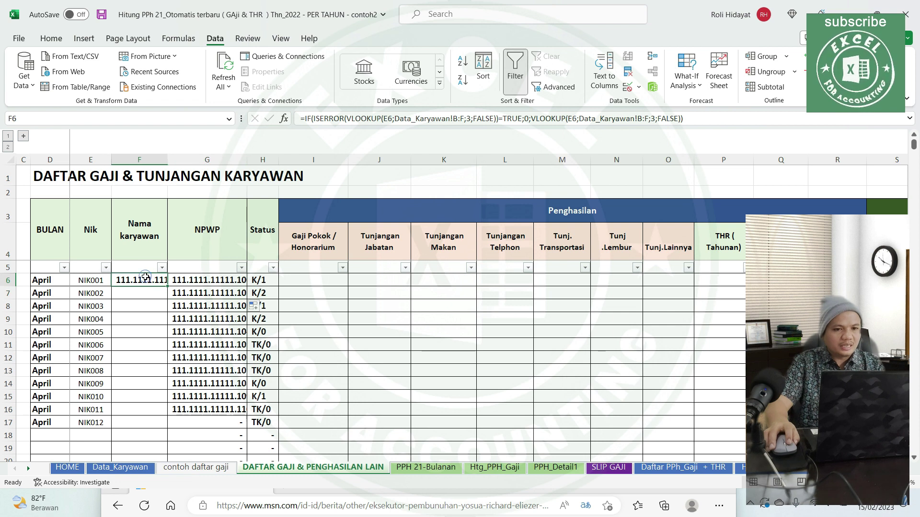
Change both VLOOKUP column indexes from 3 to 2, fill names down column F, and widen it.
{"action": "left_click", "coordinate": [469, 118]}
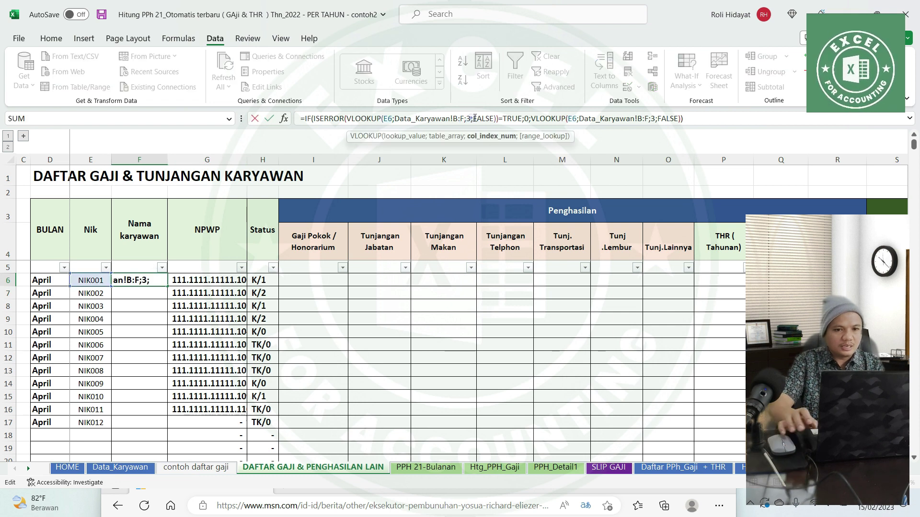
{"action": "key", "text": "BackSpace"}
{"action": "type", "text": "2"}
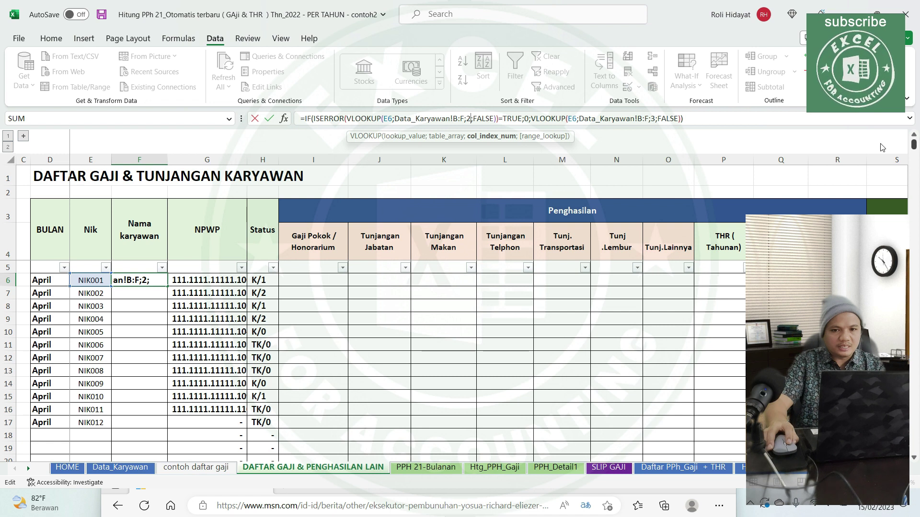
{"action": "left_click", "coordinate": [658, 118]}
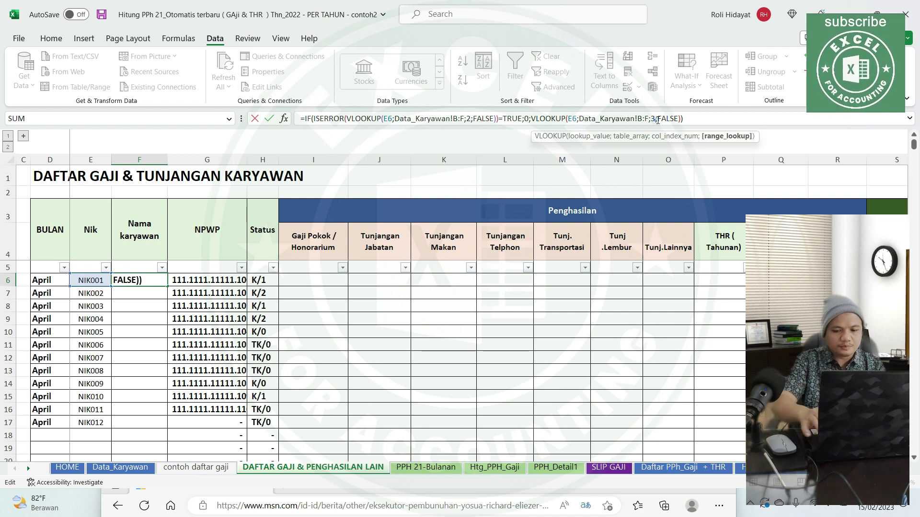
{"action": "key", "text": "BackSpace"}
{"action": "type", "text": "2"}
{"action": "key", "text": "Return"}
{"action": "left_click", "coordinate": [144, 280]}
{"action": "double_click", "coordinate": [167, 286]}
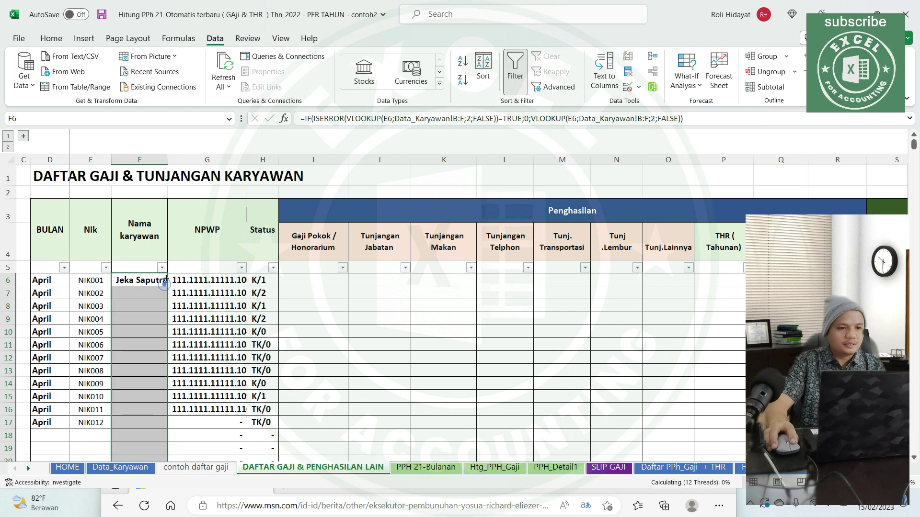
{"action": "left_click_drag", "start_coordinate": [168, 159], "coordinate": [187, 166]}
{"action": "left_click", "coordinate": [406, 307]}
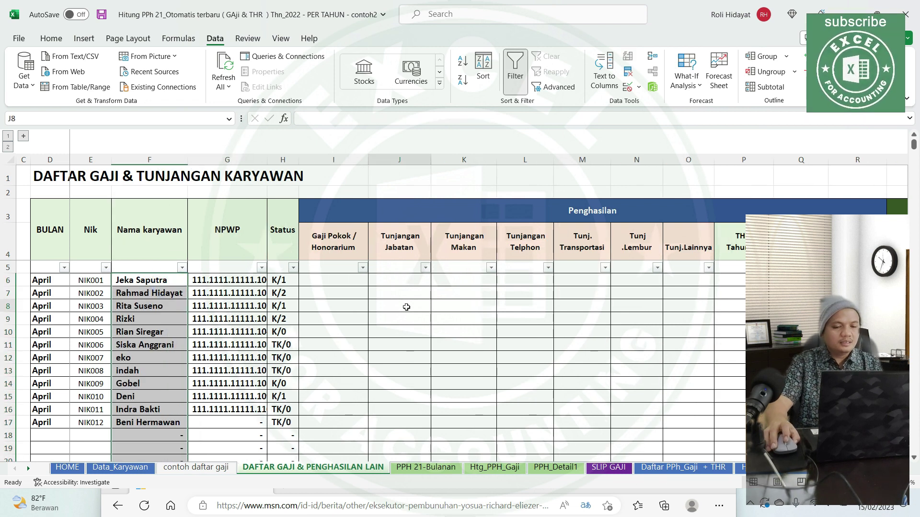
Copy the basic salaries H5:H16 from contoh daftar gaji into I6 on the payroll sheet.
{"action": "left_click", "coordinate": [219, 469]}
{"action": "left_click_drag", "start_coordinate": [424, 192], "coordinate": [419, 318]}
{"action": "key", "text": "ctrl+c"}
{"action": "left_click", "coordinate": [249, 469]}
{"action": "left_click", "coordinate": [337, 276]}
{"action": "key", "text": "Return"}
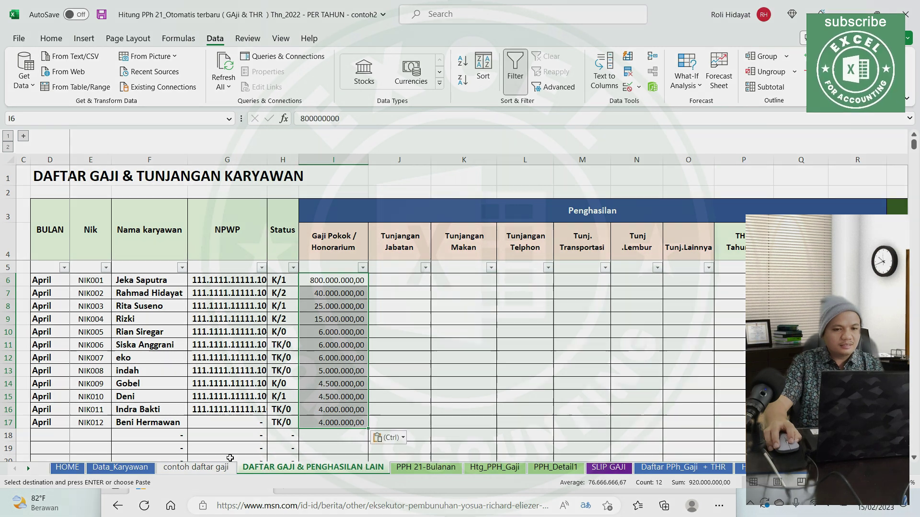
Copy the Tunjangan Jabatan amounts I5:I16 into J6 on the payroll sheet.
{"action": "left_click", "coordinate": [201, 468]}
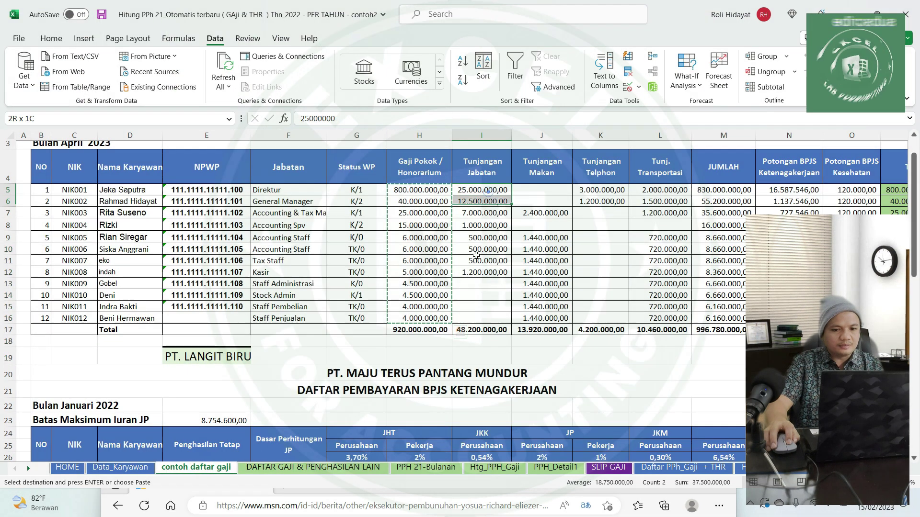
{"action": "mouse_move", "coordinate": [479, 190]}
{"action": "left_mouse_down"}
{"action": "mouse_move", "coordinate": [518, 326]}
{"action": "mouse_move", "coordinate": [482, 318]}
{"action": "left_mouse_up"}
{"action": "key", "text": "ctrl+c"}
{"action": "left_click", "coordinate": [249, 468]}
{"action": "left_click", "coordinate": [399, 281]}
{"action": "key", "text": "ctrl+v"}
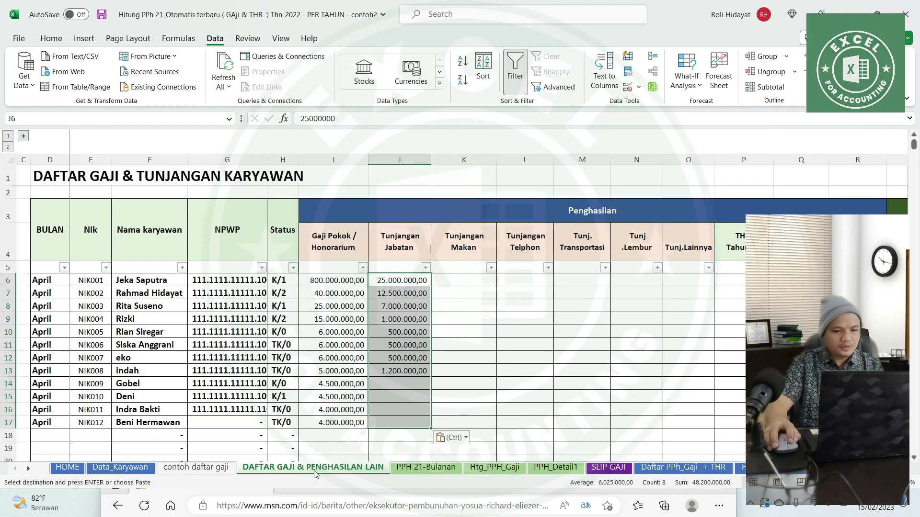
Copy the meal, phone and transport allowances J5:L16 into K6:M17.
{"action": "left_click", "coordinate": [218, 467]}
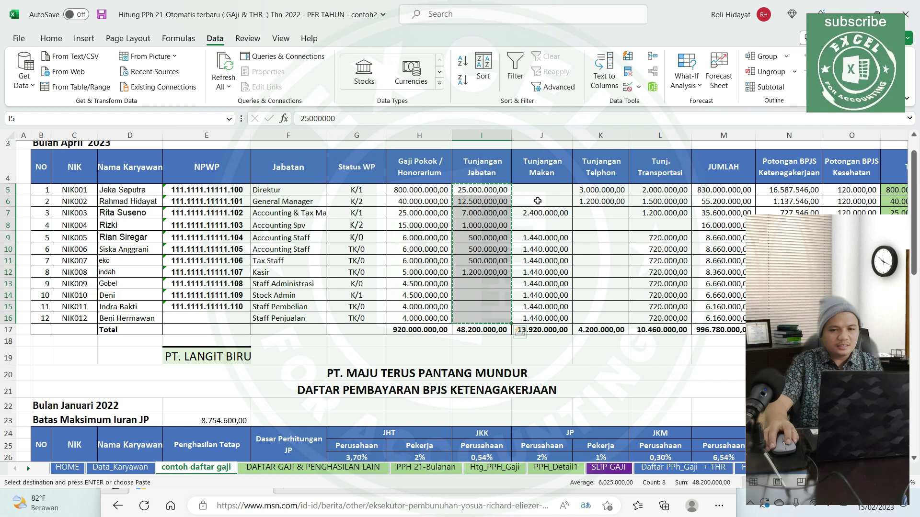
{"action": "left_click_drag", "start_coordinate": [544, 193], "coordinate": [648, 318]}
{"action": "key", "text": "ctrl+c"}
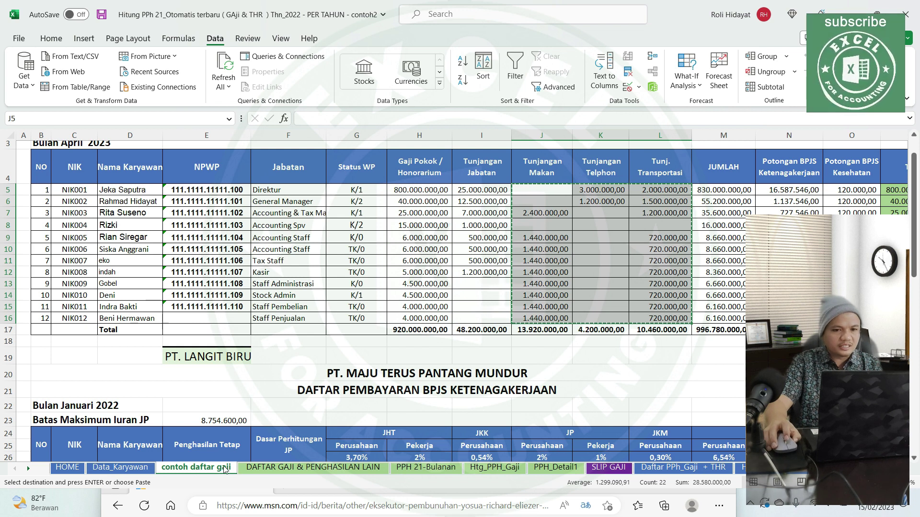
{"action": "left_click", "coordinate": [256, 467]}
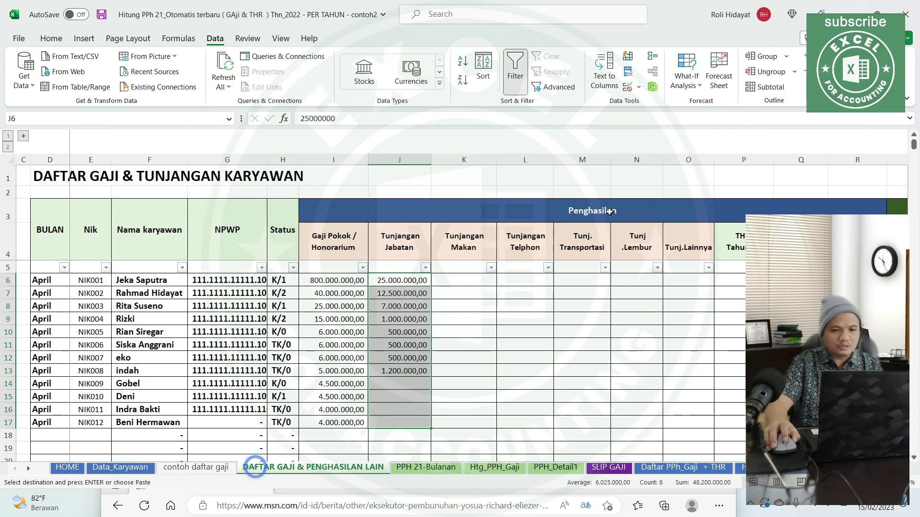
{"action": "left_click", "coordinate": [455, 283]}
{"action": "key", "text": "ctrl+v"}
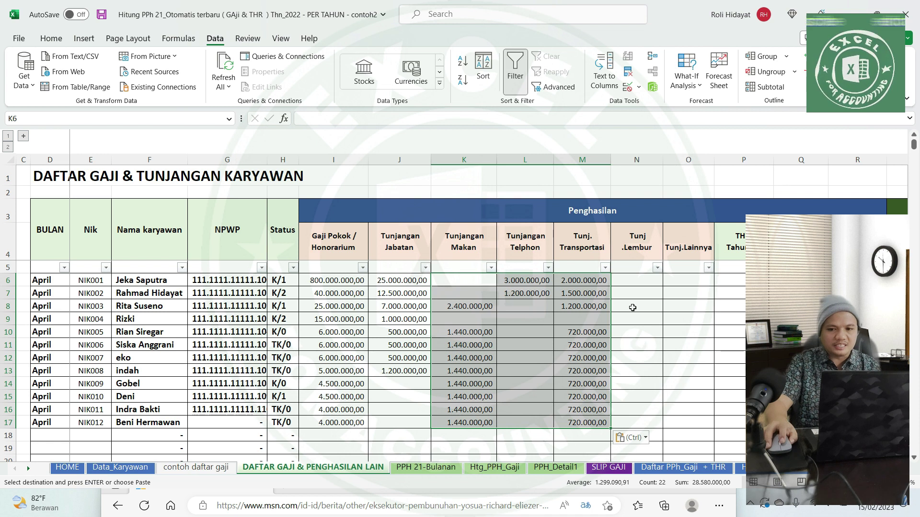
Copy the twelve THR amounts P5:P16 from contoh daftar gaji into P6 on the payroll sheet.
{"action": "left_click_drag", "start_coordinate": [729, 332], "coordinate": [827, 319]}
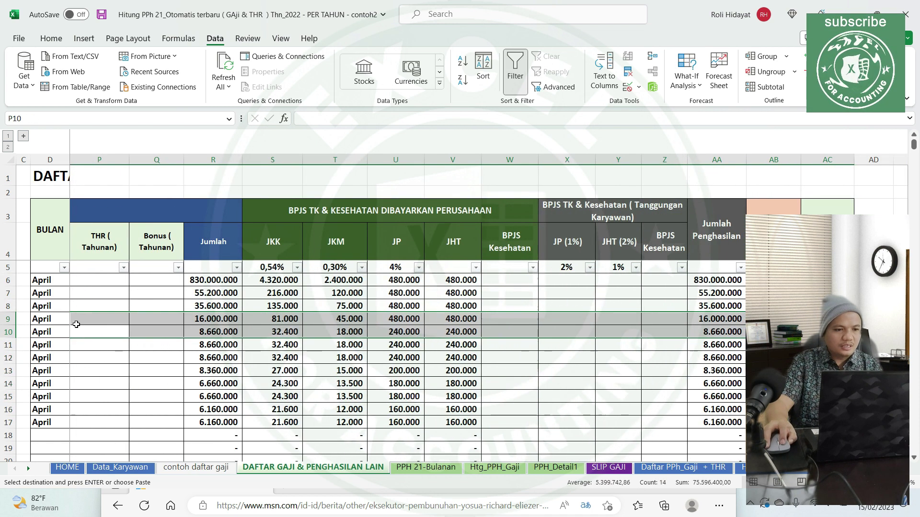
{"action": "left_click_drag", "start_coordinate": [209, 344], "coordinate": [129, 345]}
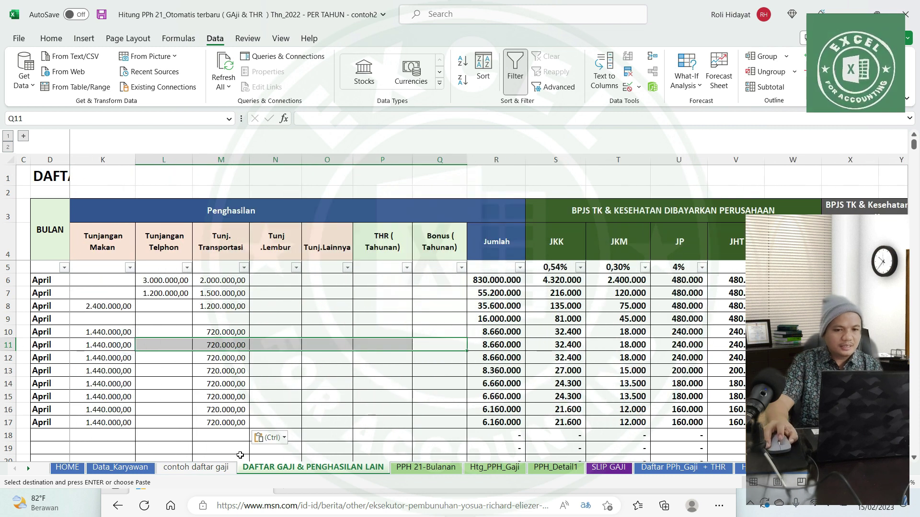
{"action": "left_click", "coordinate": [196, 467]}
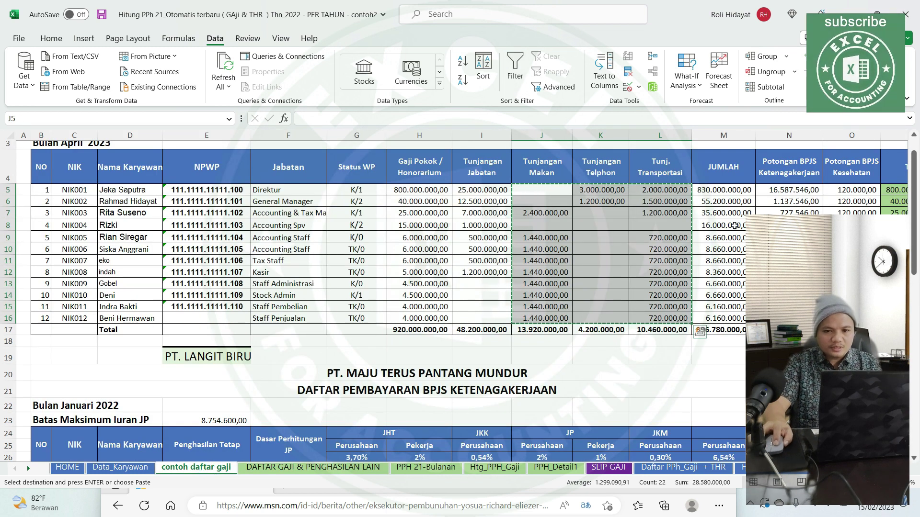
{"action": "scroll", "coordinate": [734, 226], "scroll_direction": "right", "scroll_amount": 3}
{"action": "left_click_drag", "start_coordinate": [690, 190], "coordinate": [682, 318]}
{"action": "key", "text": "ctrl+c"}
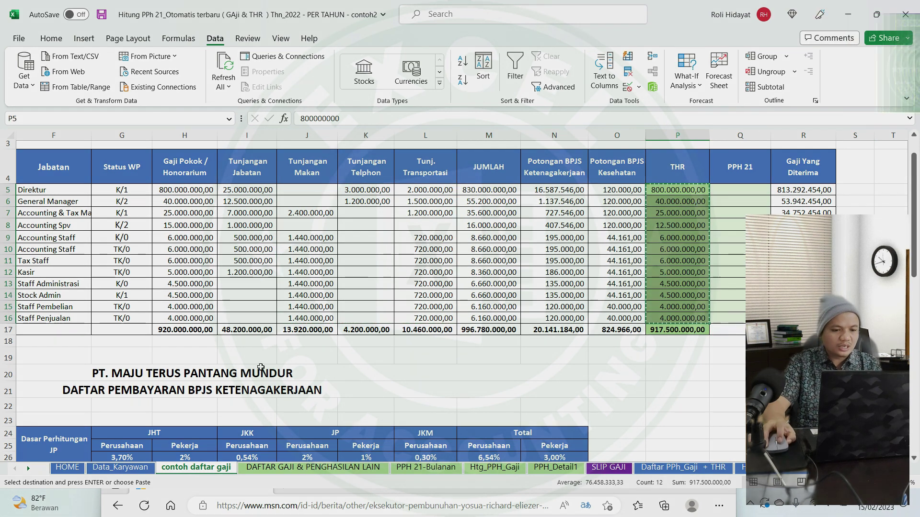
{"action": "left_click", "coordinate": [268, 469]}
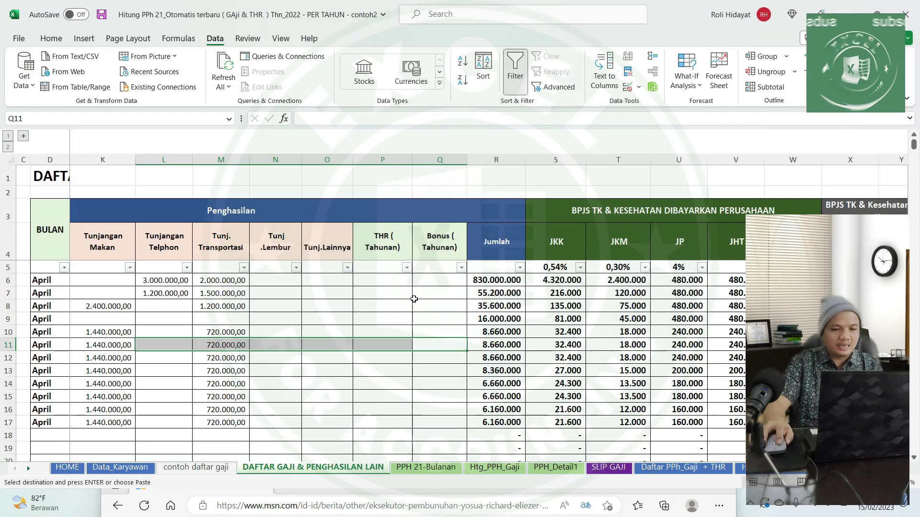
{"action": "left_click", "coordinate": [396, 290]}
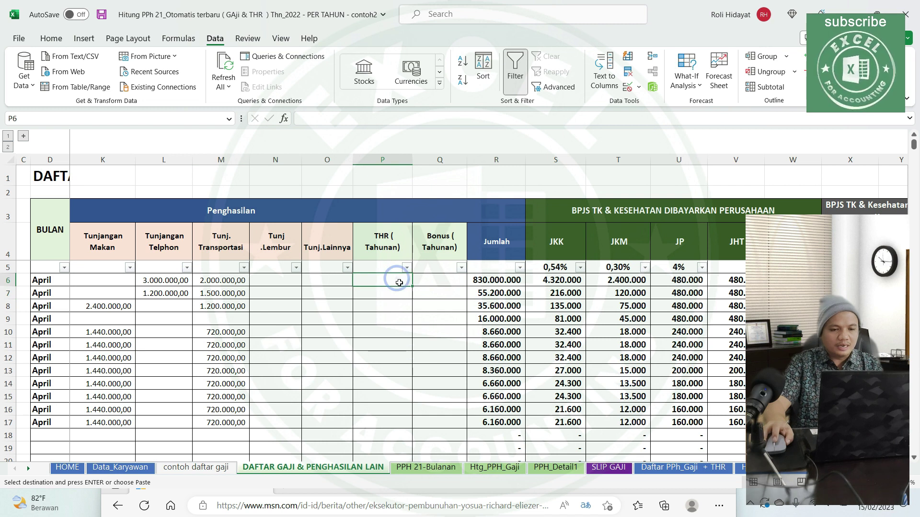
{"action": "key", "text": "ctrl+v"}
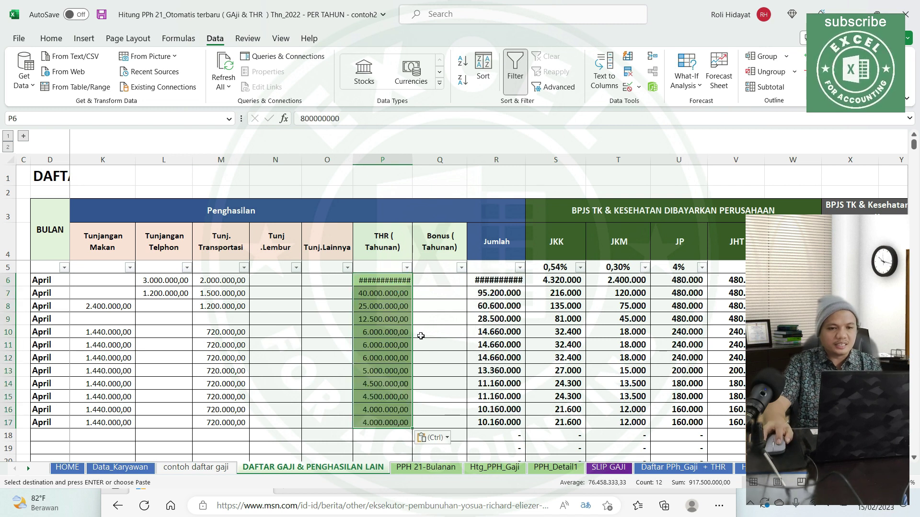
Autofit the THR and Jumlah columns, then return to contoh daftar gaji.
{"action": "left_click", "coordinate": [412, 158]}
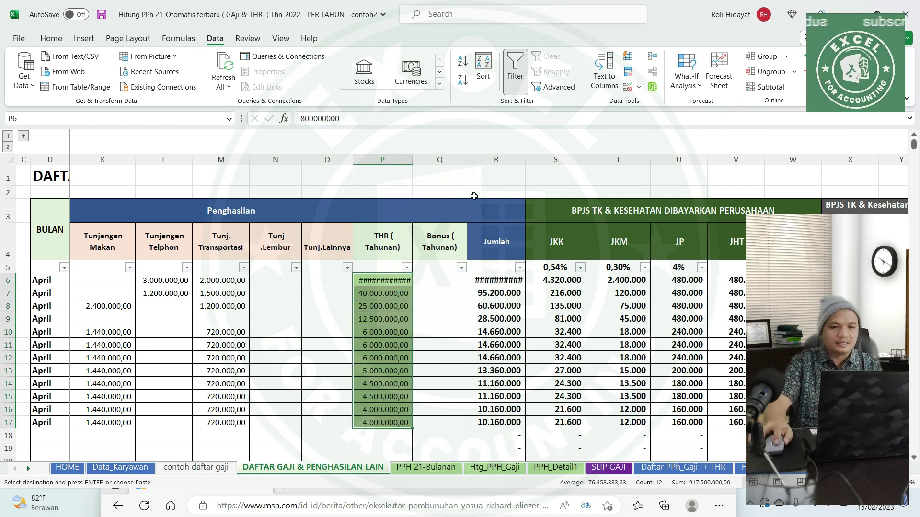
{"action": "double_click", "coordinate": [411, 161]}
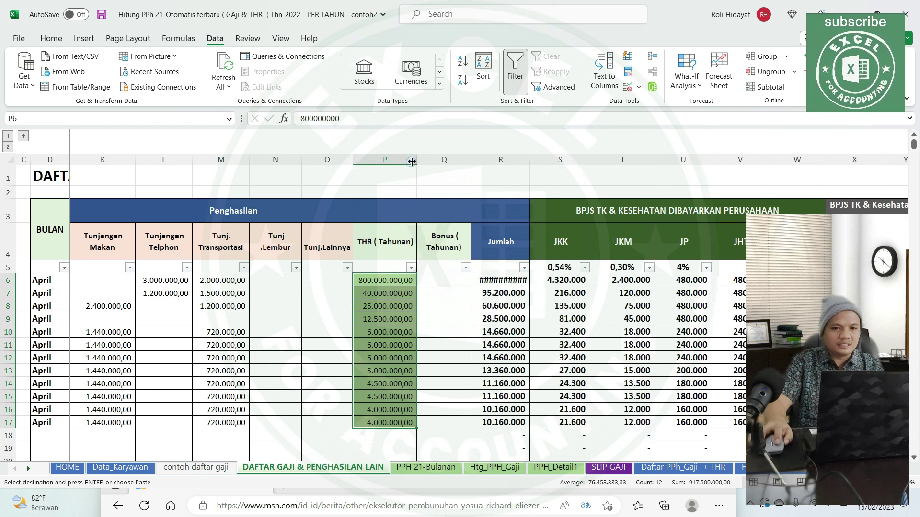
{"action": "double_click", "coordinate": [530, 160]}
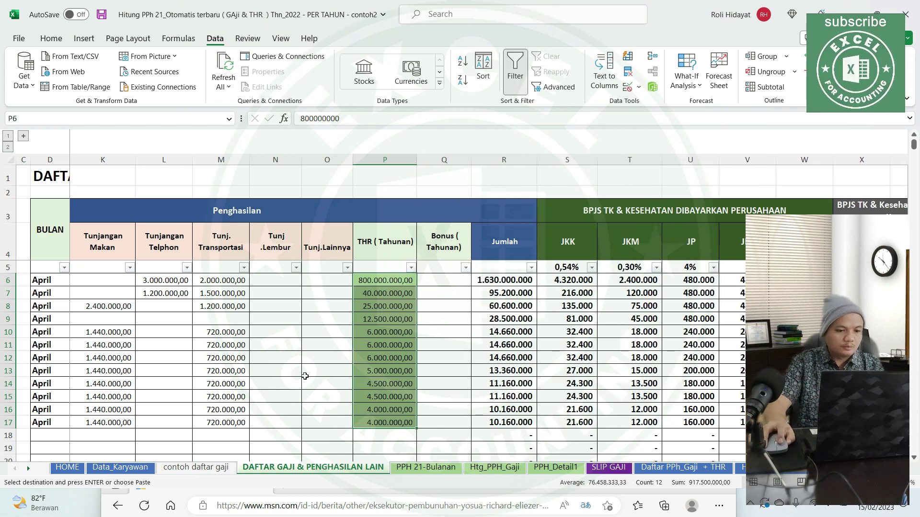
{"action": "left_click", "coordinate": [221, 470]}
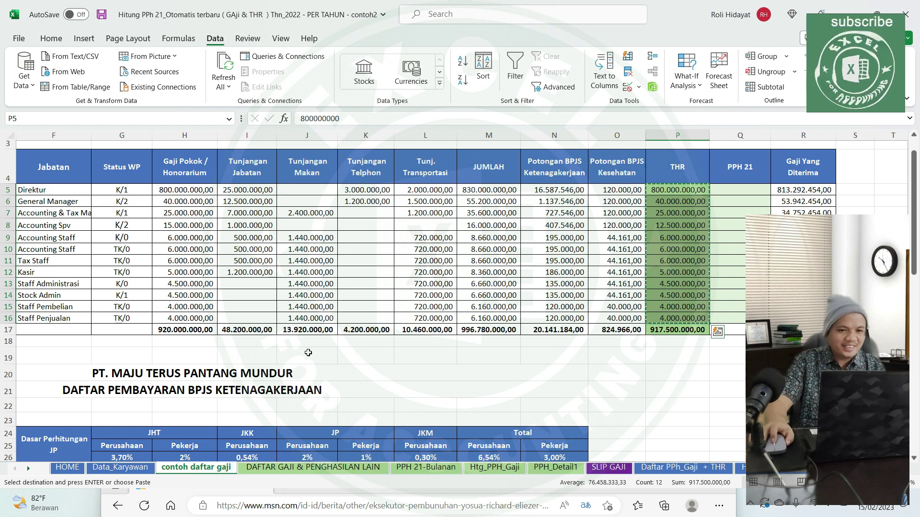
{"action": "scroll", "coordinate": [305, 353], "scroll_direction": "down", "scroll_amount": 4}
{"action": "mouse_move", "coordinate": [737, 388]}
{"action": "left_mouse_down"}
{"action": "mouse_move", "coordinate": [6, 314]}
{"action": "mouse_move", "coordinate": [33, 331]}
{"action": "left_mouse_up"}
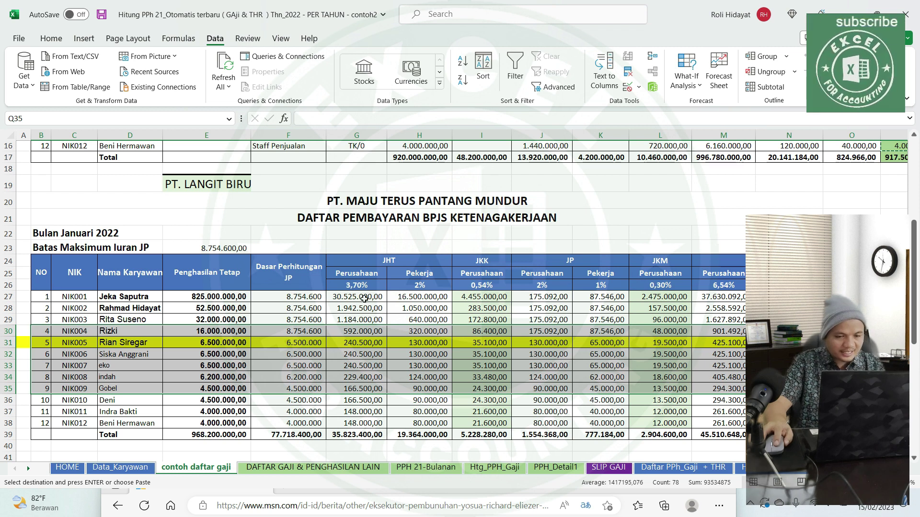
Copy the JHT company contributions G27:G38 and bring up paste options at V6.
{"action": "left_click_drag", "start_coordinate": [364, 299], "coordinate": [359, 424]}
{"action": "key", "text": "ctrl+c"}
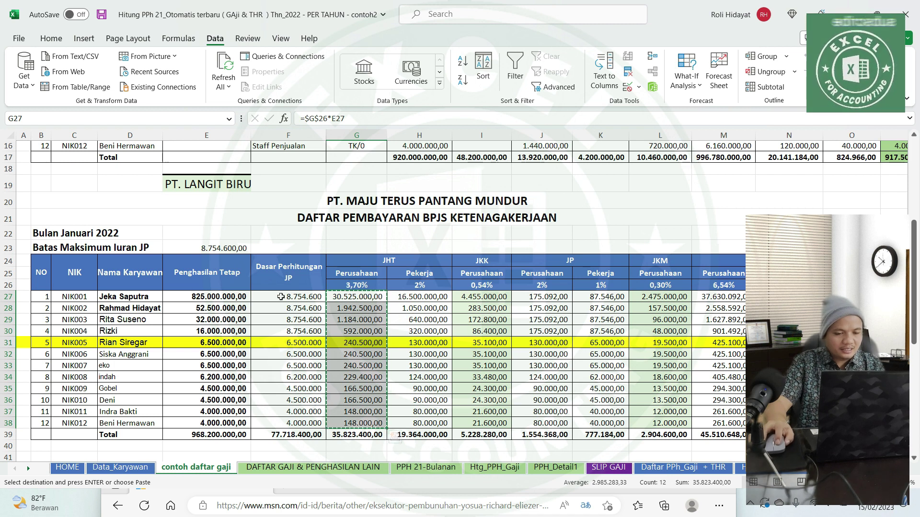
{"action": "left_click", "coordinate": [298, 471]}
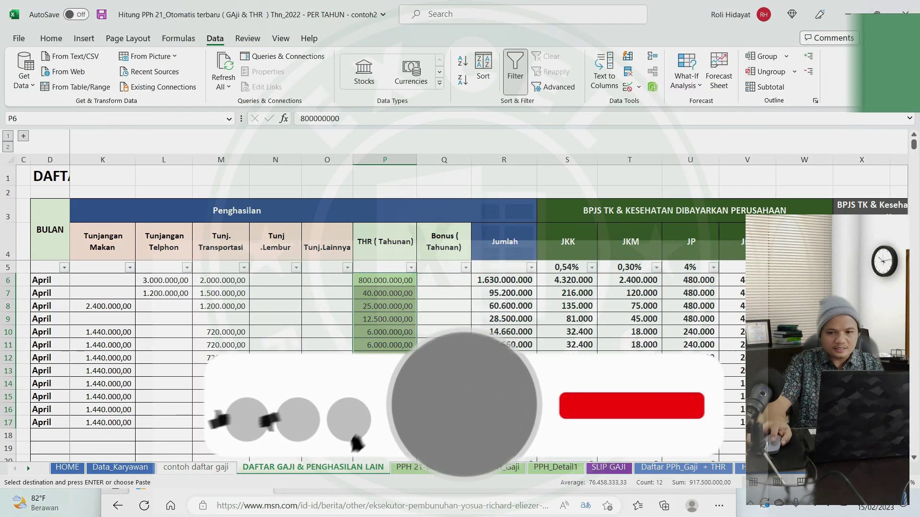
{"action": "right_click", "coordinate": [747, 281]}
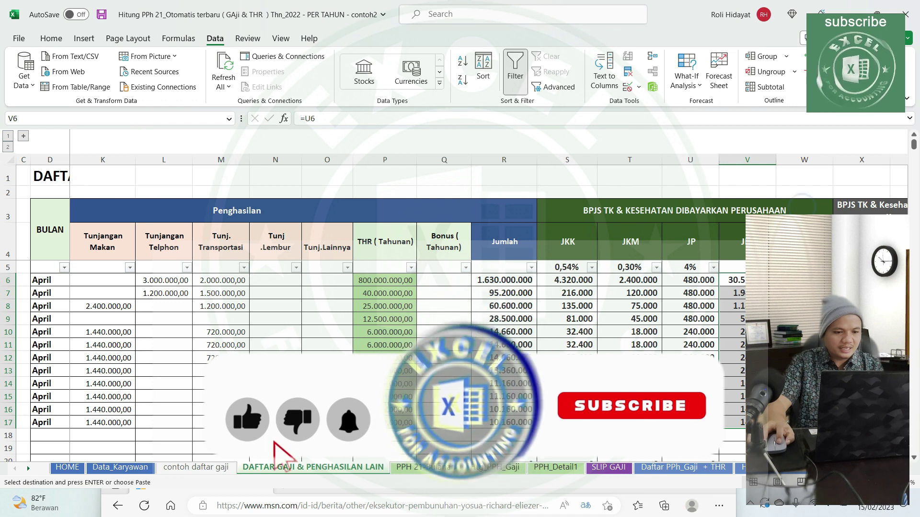
Paste the company JKK amounts I27:I38 as values into the JKK column at S6.
{"action": "left_click", "coordinate": [190, 467]}
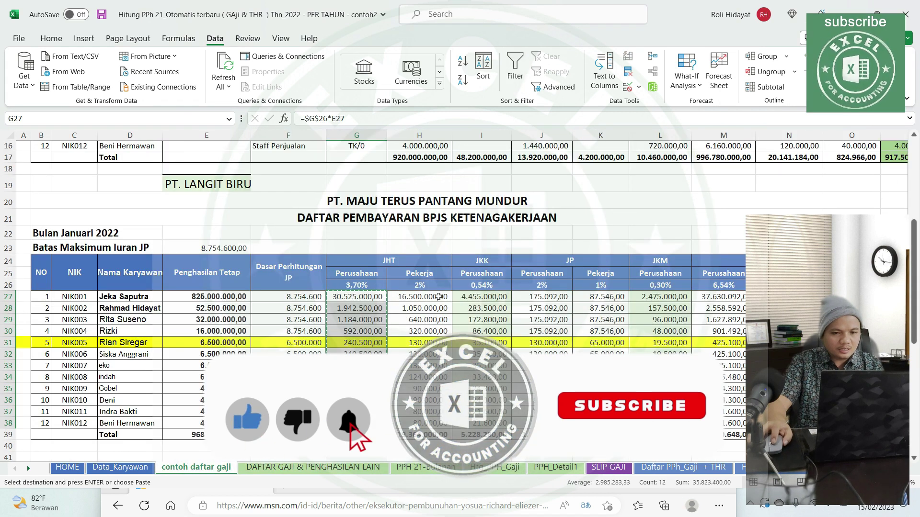
{"action": "left_click_drag", "start_coordinate": [481, 298], "coordinate": [480, 424]}
{"action": "key", "text": "ctrl+c"}
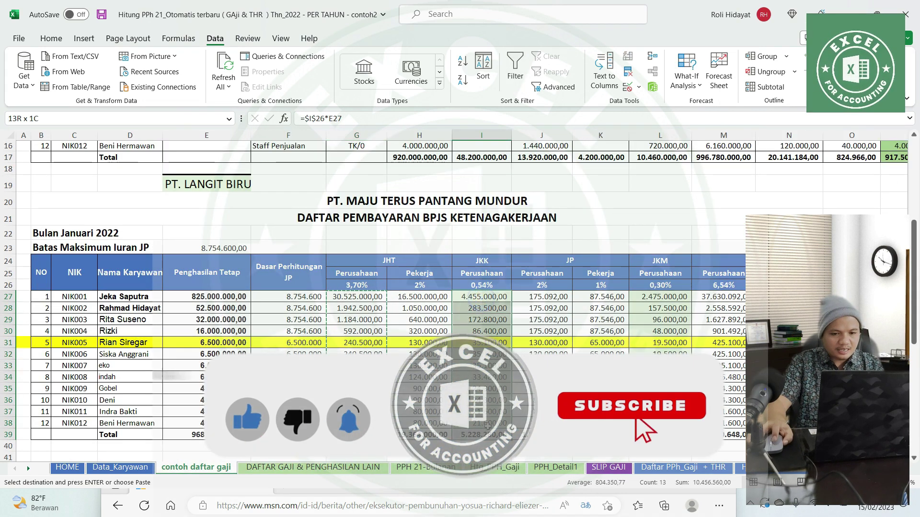
{"action": "left_click", "coordinate": [260, 467]}
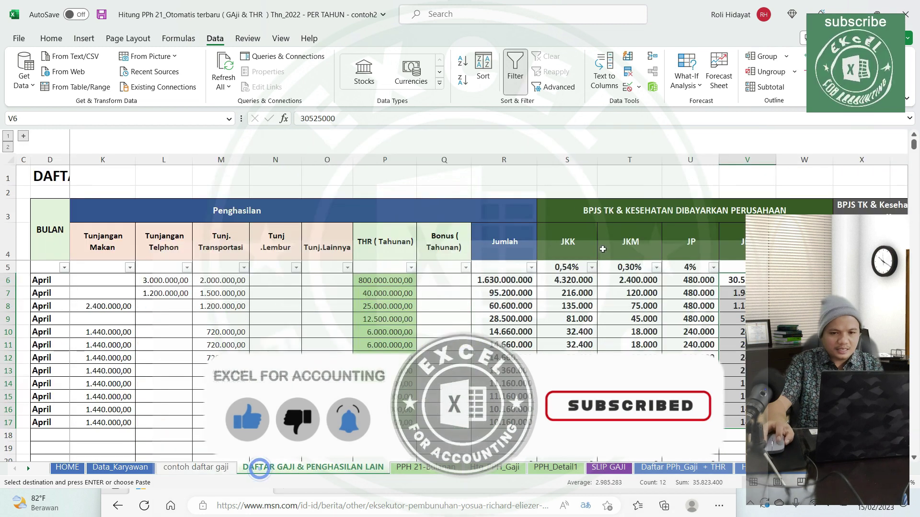
{"action": "left_click", "coordinate": [567, 280]}
{"action": "right_click", "coordinate": [575, 281]}
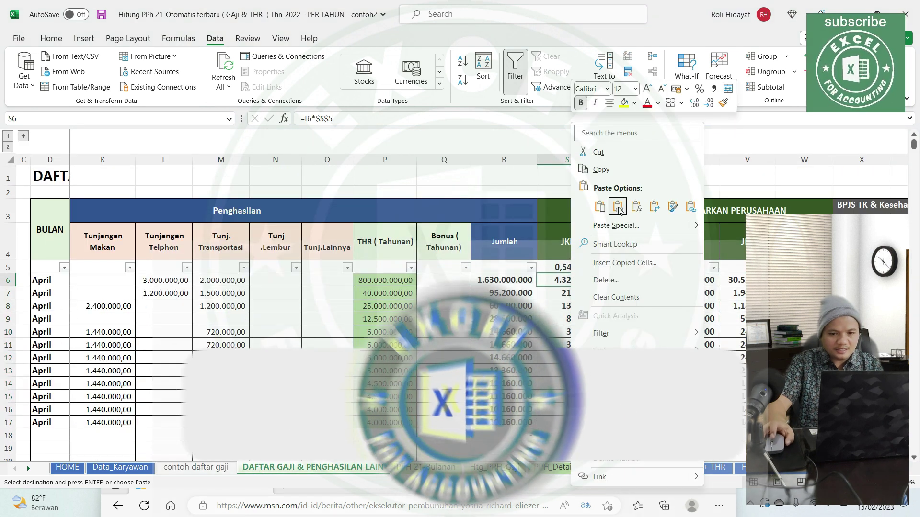
{"action": "left_click", "coordinate": [618, 205]}
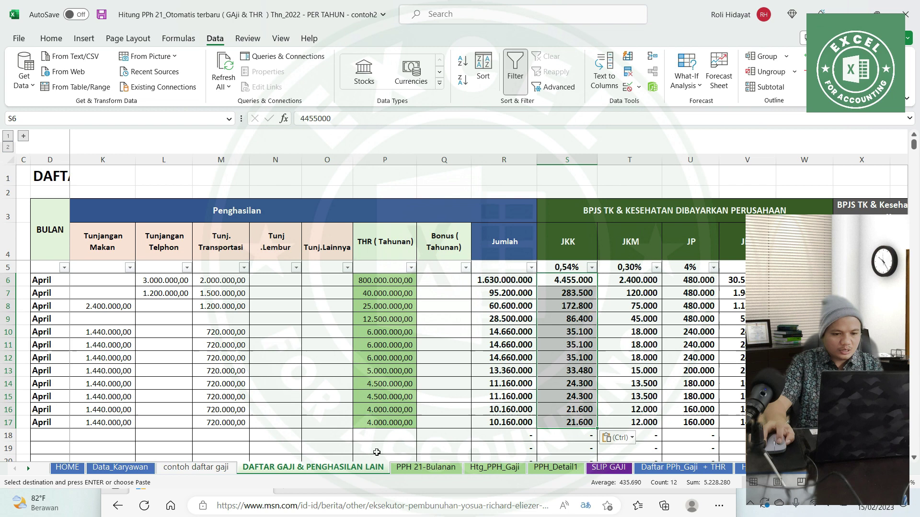
Select the company JP amounts for all employees on contoh daftar gaji.
{"action": "left_click", "coordinate": [196, 468]}
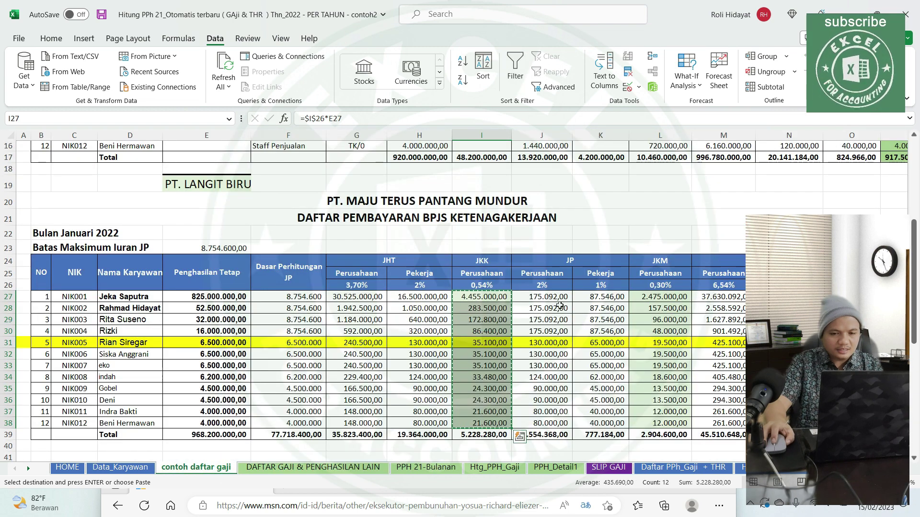
{"action": "scroll", "coordinate": [562, 303], "scroll_direction": "up", "scroll_amount": 1}
{"action": "scroll", "coordinate": [565, 292], "scroll_direction": "down", "scroll_amount": 2}
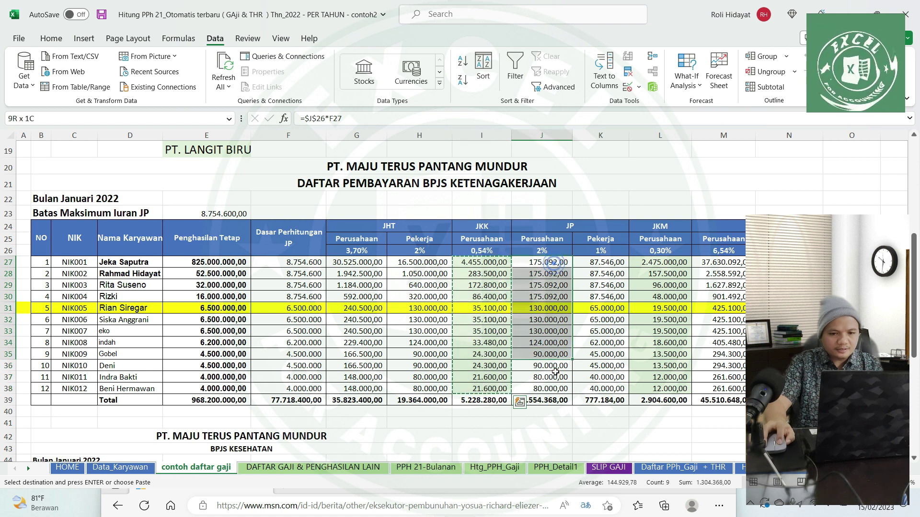
{"action": "left_click_drag", "start_coordinate": [555, 263], "coordinate": [541, 388]}
Paste the company JP amounts J27:J38 as values at U6 and check the pasted figures.
{"action": "key", "text": "ctrl+c"}
{"action": "left_click", "coordinate": [274, 469]}
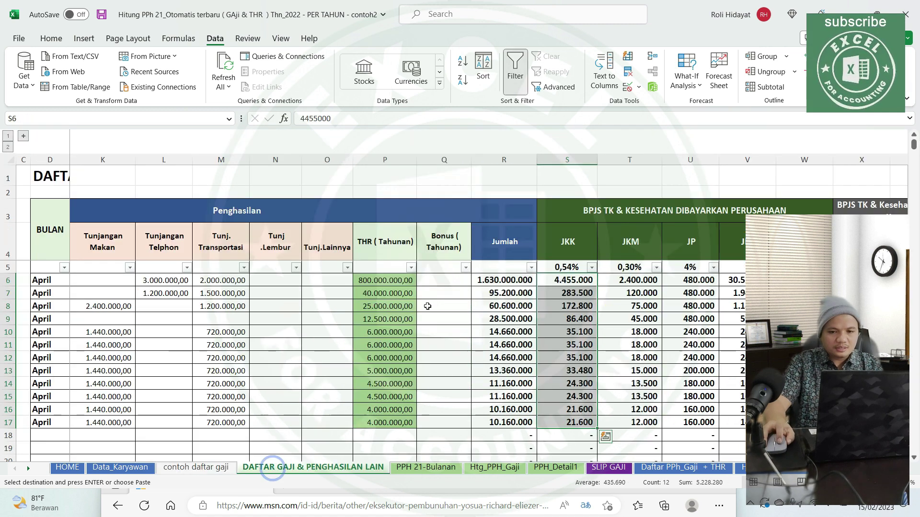
{"action": "right_click", "coordinate": [701, 283]}
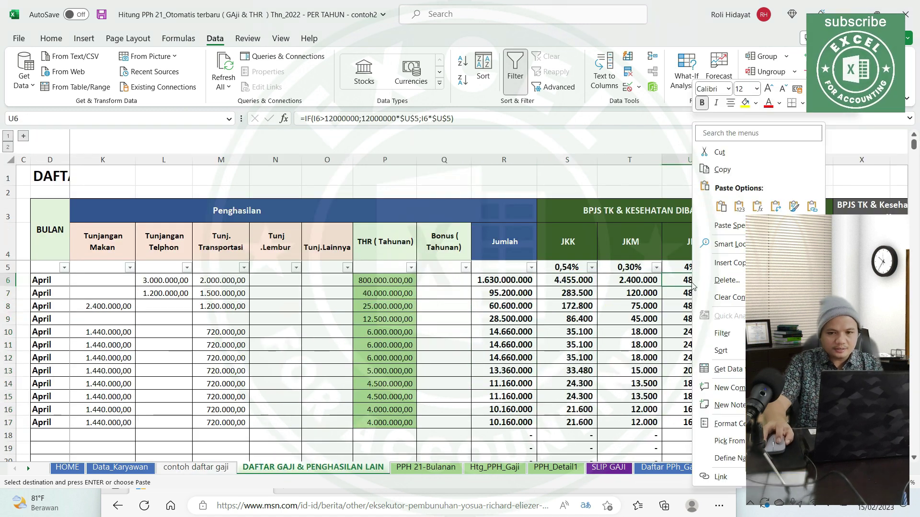
{"action": "left_click", "coordinate": [739, 205]}
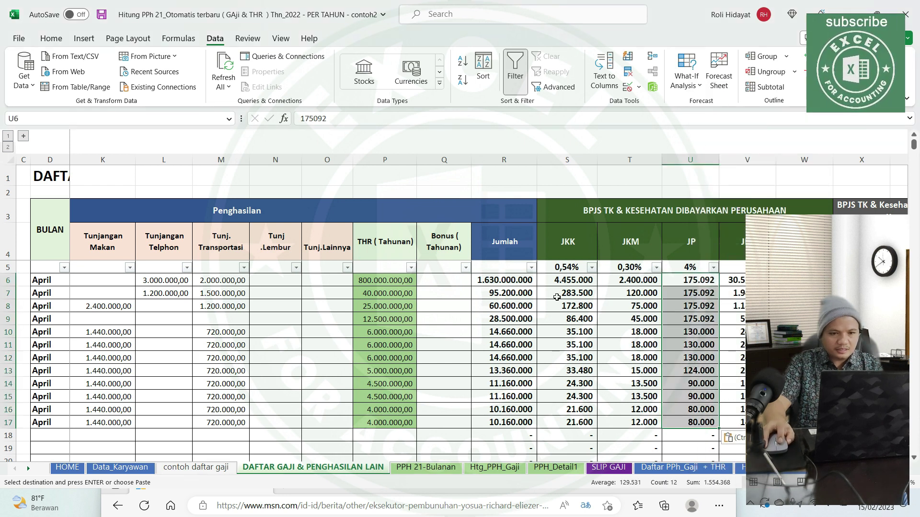
{"action": "left_click", "coordinate": [570, 305]}
{"action": "left_click", "coordinate": [641, 309]}
{"action": "left_click", "coordinate": [695, 308]}
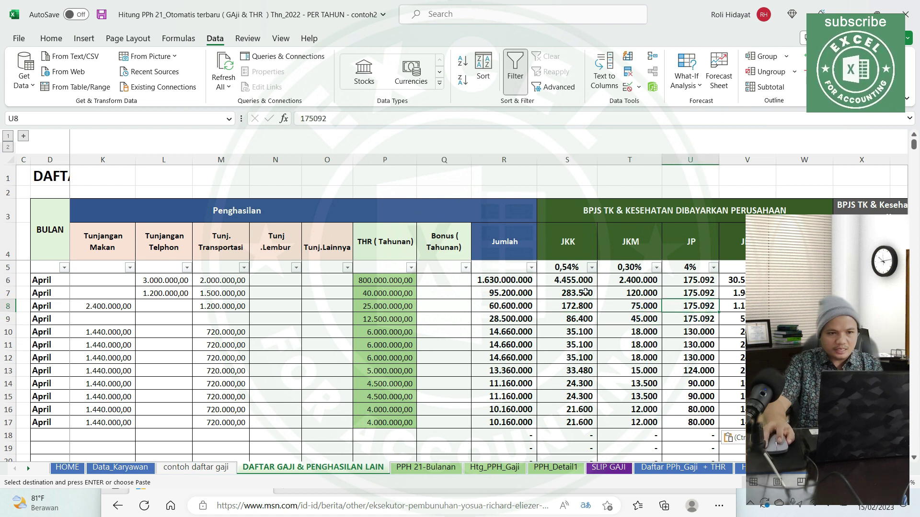
{"action": "left_click", "coordinate": [585, 291]}
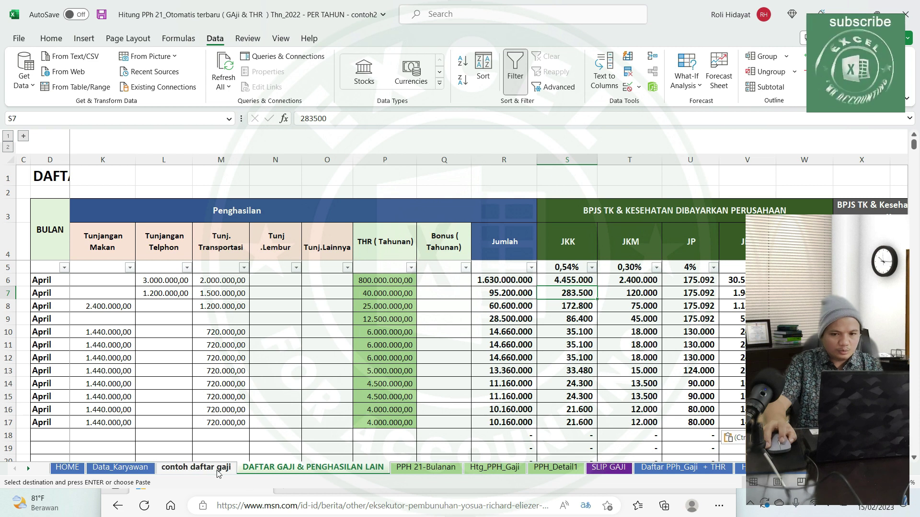
Paste the company JKM amounts L27:L38 as values into T6:T17.
{"action": "left_click", "coordinate": [218, 472]}
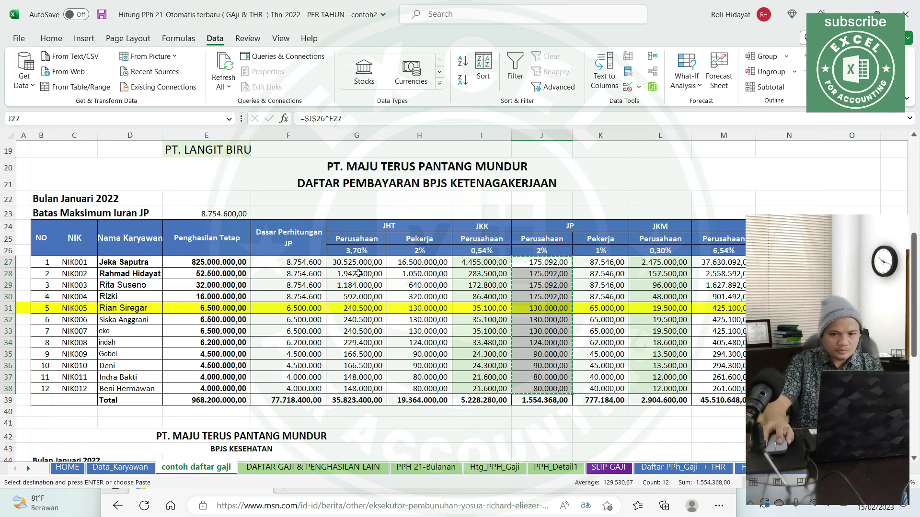
{"action": "left_click_drag", "start_coordinate": [667, 263], "coordinate": [661, 388]}
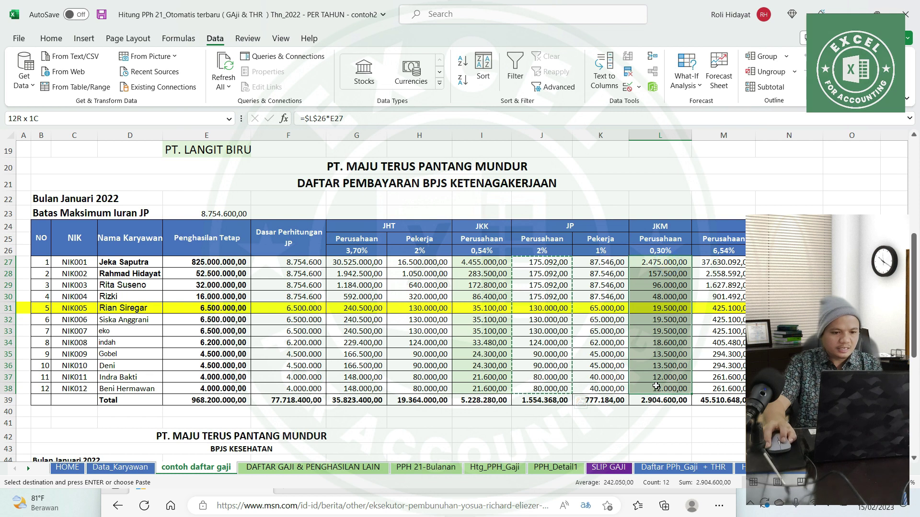
{"action": "left_click", "coordinate": [290, 468]}
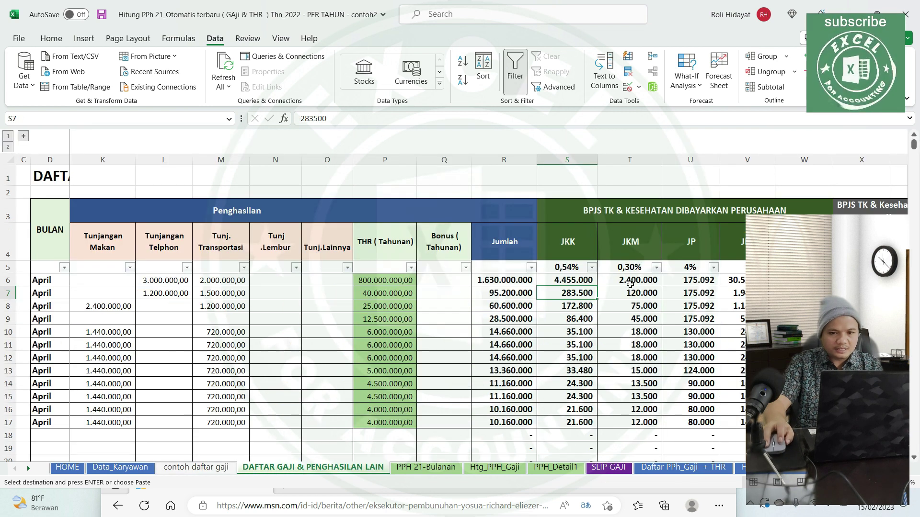
{"action": "left_click_drag", "start_coordinate": [631, 280], "coordinate": [631, 422]}
{"action": "right_click", "coordinate": [630, 421]}
{"action": "left_click", "coordinate": [766, 185]}
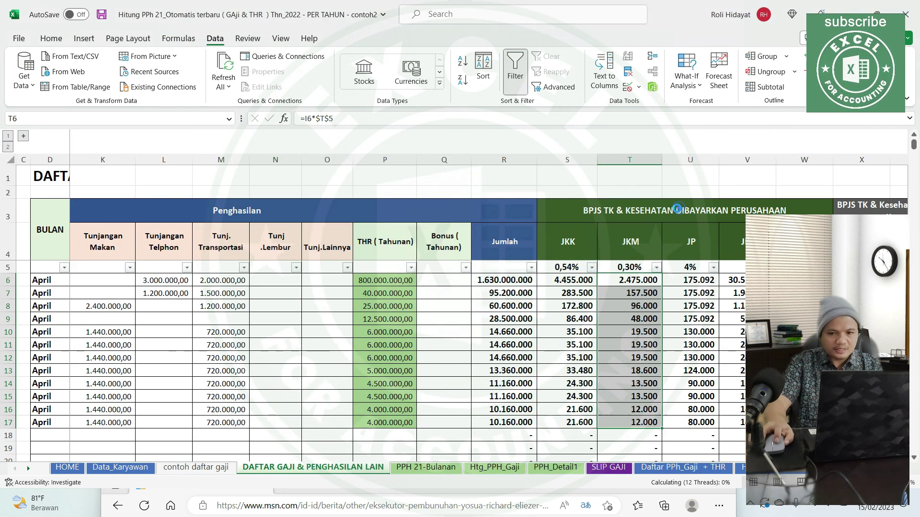
{"action": "scroll", "coordinate": [623, 316], "scroll_direction": "right", "scroll_amount": 1}
{"action": "left_click_drag", "start_coordinate": [739, 319], "coordinate": [739, 332]}
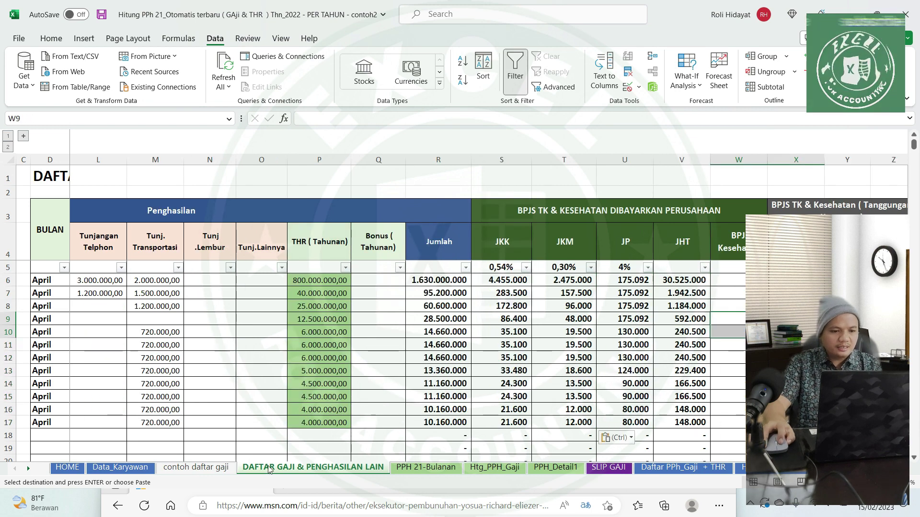
{"action": "left_click", "coordinate": [196, 470]}
{"action": "scroll", "coordinate": [615, 338], "scroll_direction": "up", "scroll_amount": 2}
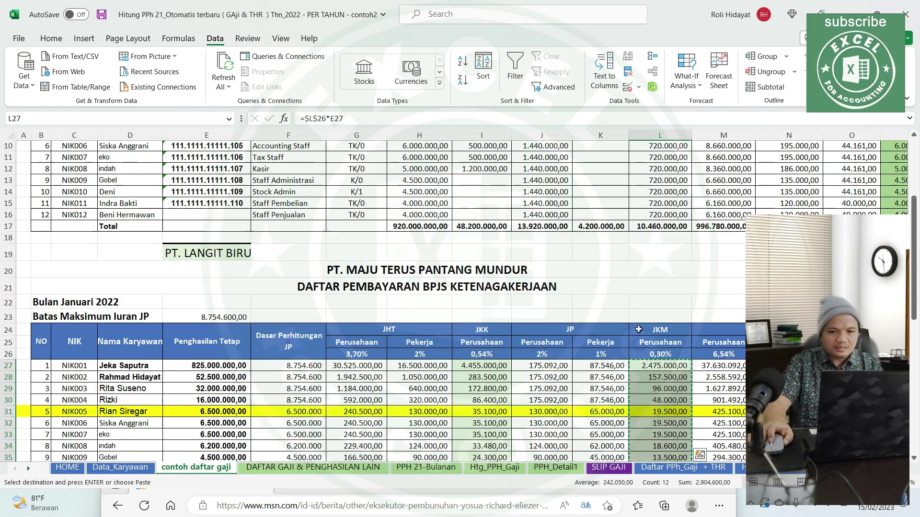
{"action": "scroll", "coordinate": [615, 337], "scroll_direction": "down", "scroll_amount": 1}
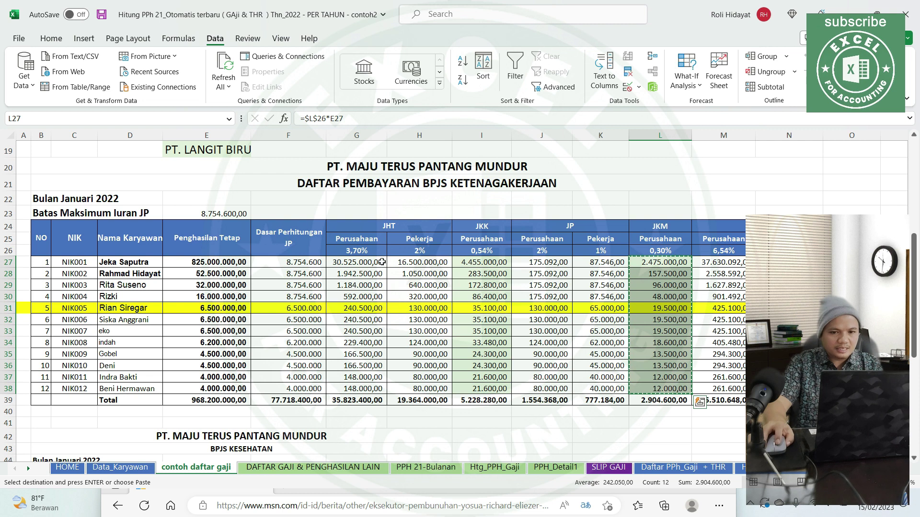
{"action": "scroll", "coordinate": [525, 311], "scroll_direction": "down", "scroll_amount": 5}
Paste the company BPJS Kesehatan amounts G50:G61 (480.000, 176.647 …) as values at W6.
{"action": "scroll", "coordinate": [331, 311], "scroll_direction": "down", "scroll_amount": 1}
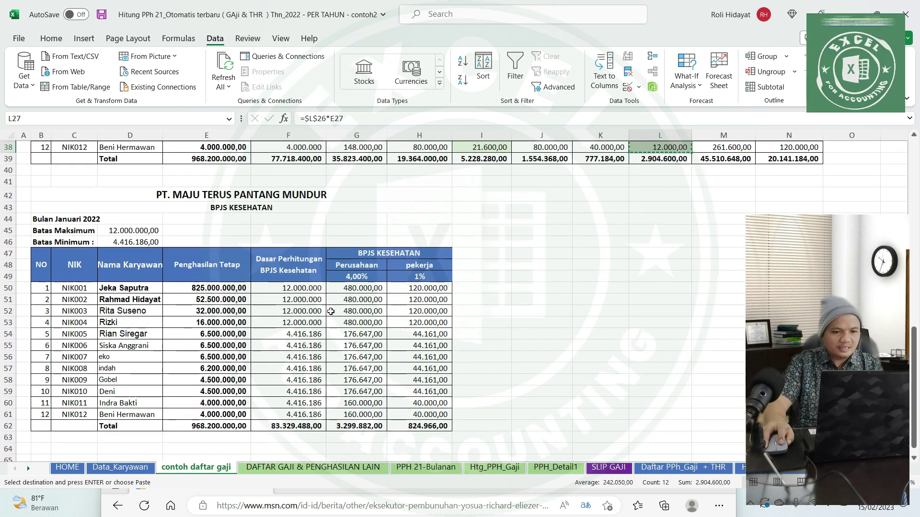
{"action": "left_click_drag", "start_coordinate": [359, 288], "coordinate": [359, 417]}
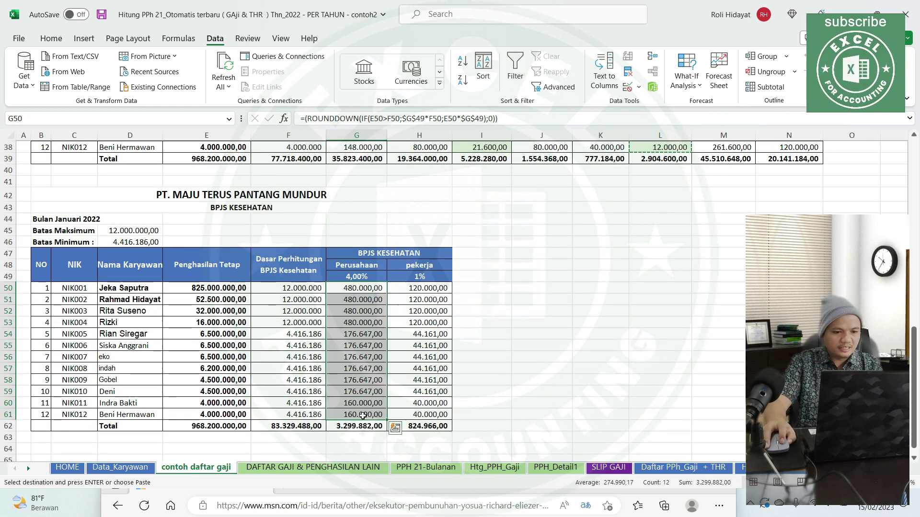
{"action": "left_click", "coordinate": [313, 467]}
{"action": "mouse_move", "coordinate": [625, 293]}
{"action": "left_mouse_down"}
{"action": "mouse_move", "coordinate": [733, 291]}
{"action": "mouse_move", "coordinate": [732, 302]}
{"action": "left_mouse_up"}
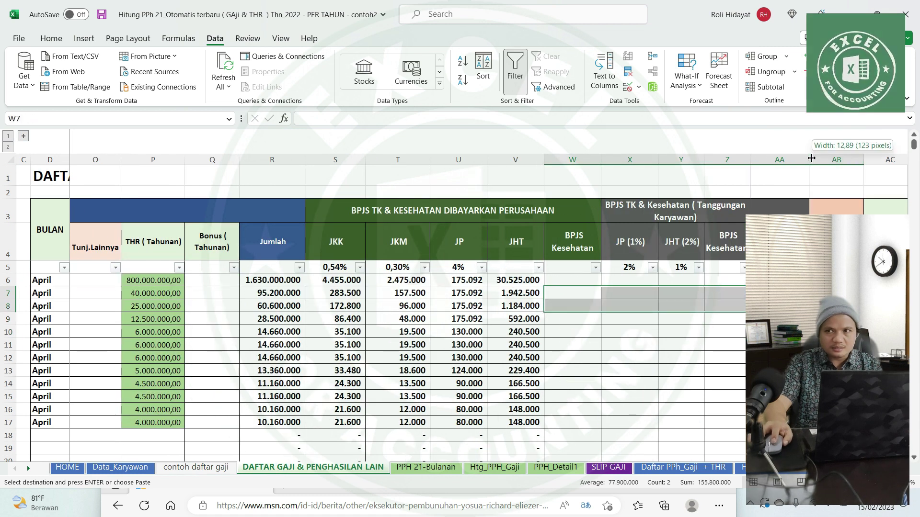
{"action": "left_click_drag", "start_coordinate": [680, 331], "coordinate": [659, 344]}
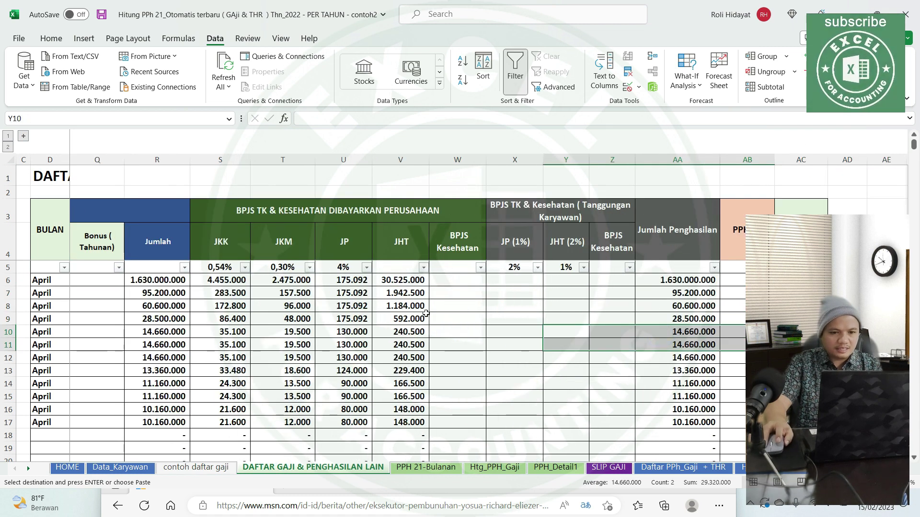
{"action": "right_click", "coordinate": [452, 281]}
{"action": "left_click", "coordinate": [495, 205]}
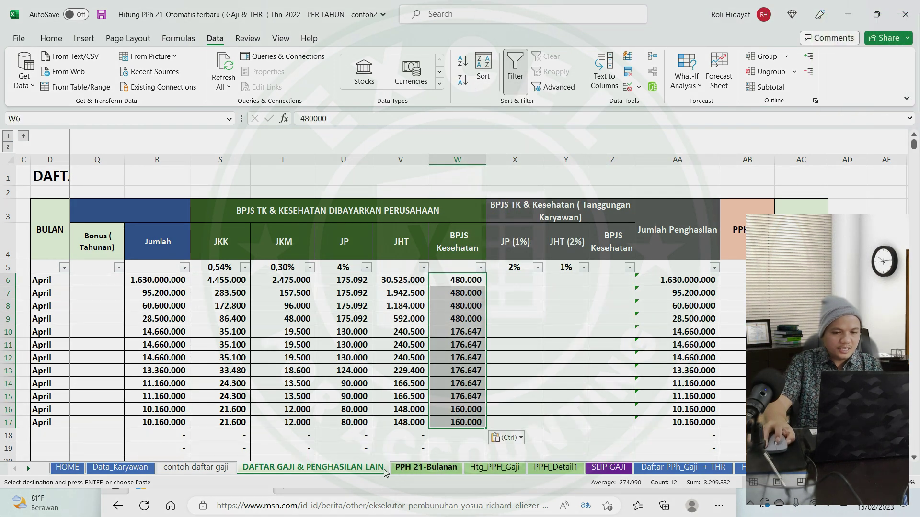
Paste the employee BPJS Kesehatan amounts H50:H61 (120.000, 44.161 …) as values at Z6.
{"action": "left_click", "coordinate": [196, 467]}
{"action": "left_click_drag", "start_coordinate": [416, 288], "coordinate": [417, 415]}
{"action": "key", "text": "ctrl+c"}
{"action": "left_click", "coordinate": [276, 467]}
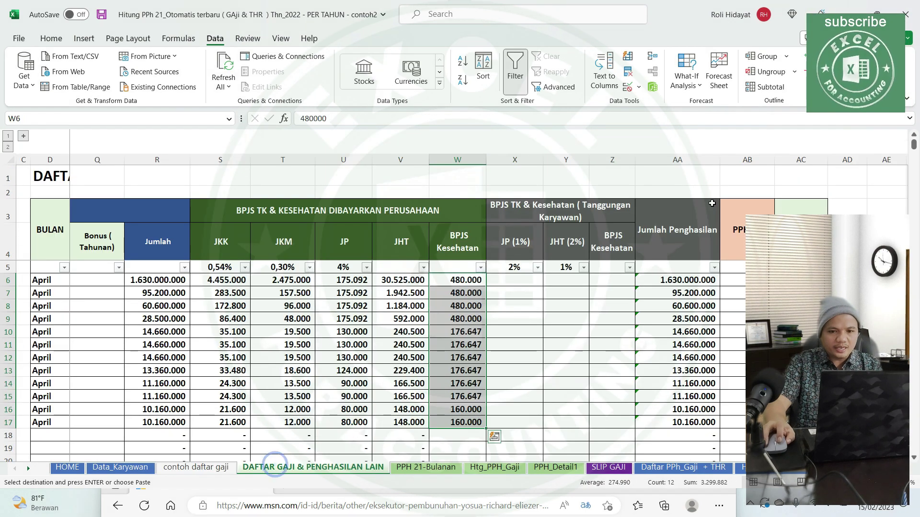
{"action": "right_click", "coordinate": [614, 286]}
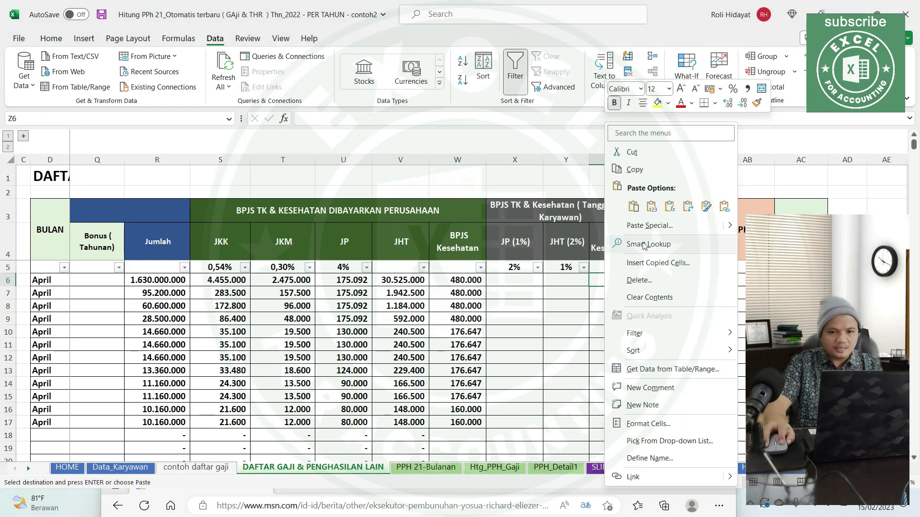
{"action": "left_click", "coordinate": [652, 207]}
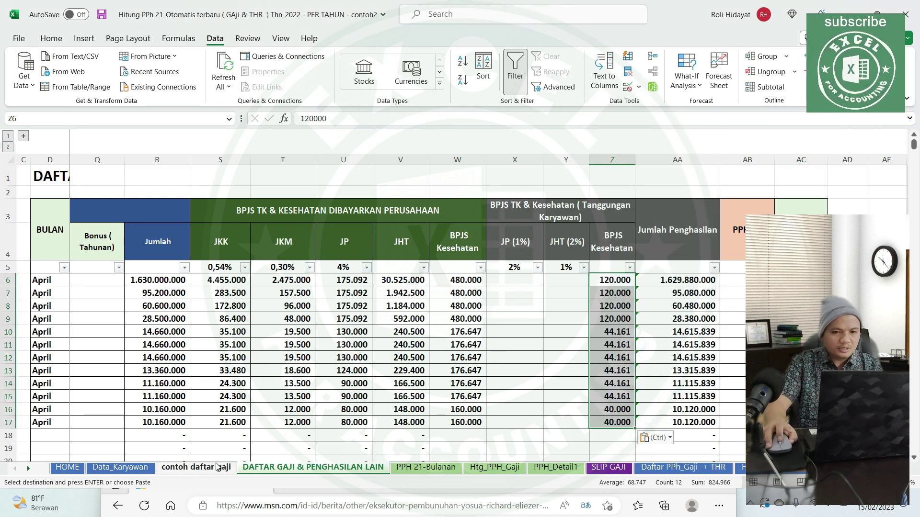
{"action": "left_click", "coordinate": [216, 467]}
{"action": "scroll", "coordinate": [561, 286], "scroll_direction": "up", "scroll_amount": 6}
{"action": "scroll", "coordinate": [561, 286], "scroll_direction": "up", "scroll_amount": 2}
Paste the employee JHT amounts from H27:H38 as values into the April JHT column Y.
{"action": "scroll", "coordinate": [560, 286], "scroll_direction": "up", "scroll_amount": 3}
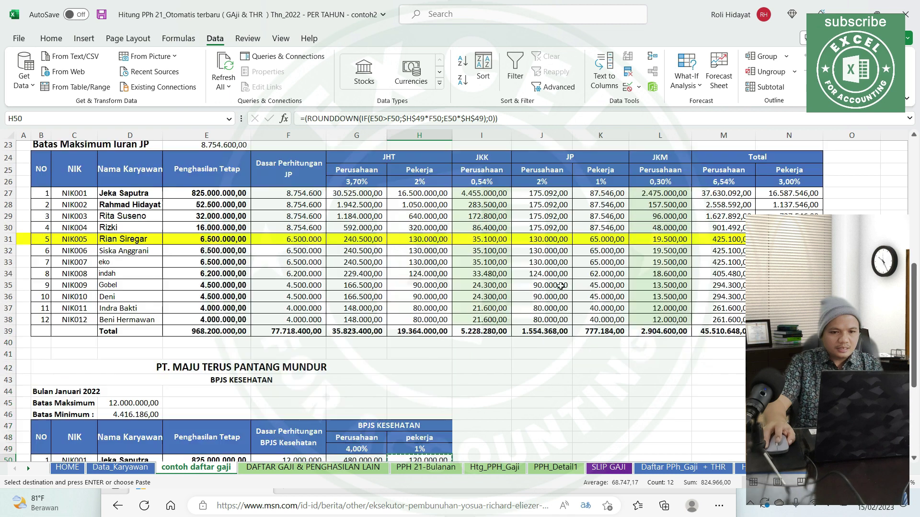
{"action": "scroll", "coordinate": [561, 286], "scroll_direction": "up", "scroll_amount": 3}
{"action": "scroll", "coordinate": [510, 338], "scroll_direction": "down", "scroll_amount": 2}
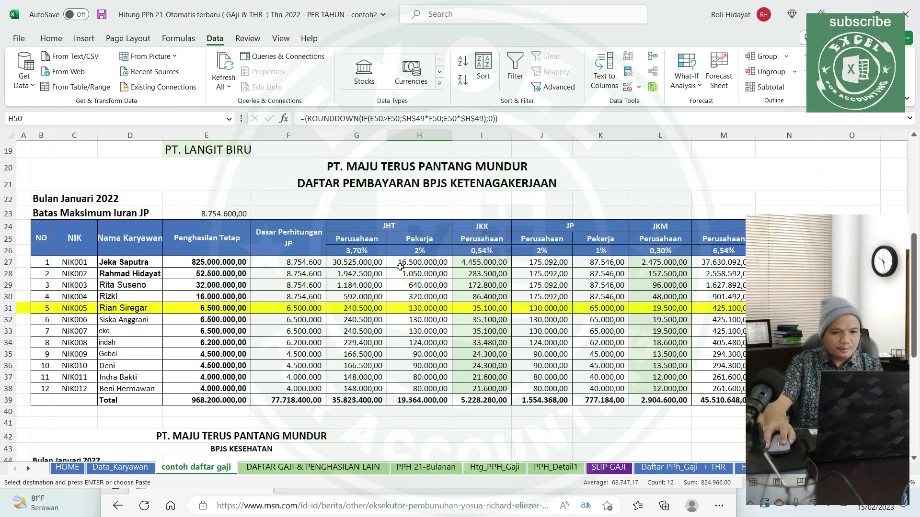
{"action": "left_click_drag", "start_coordinate": [410, 263], "coordinate": [415, 387]}
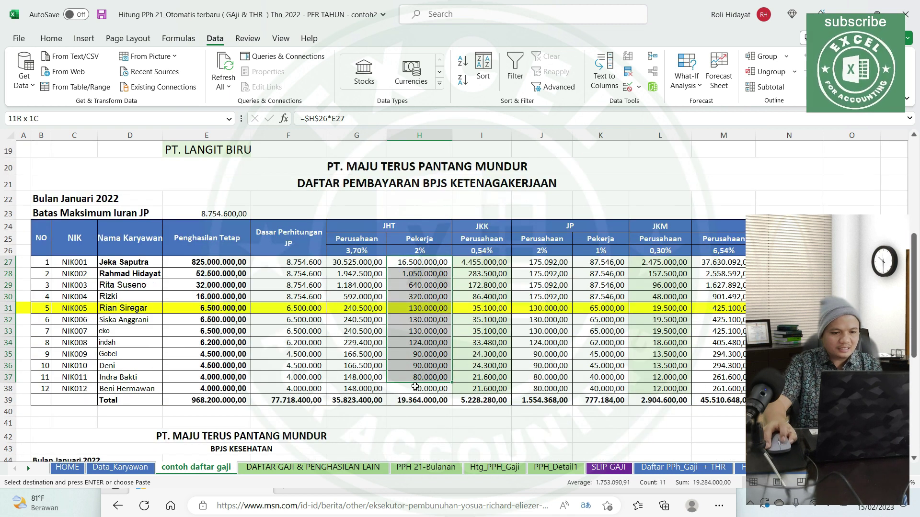
{"action": "left_click", "coordinate": [288, 467]}
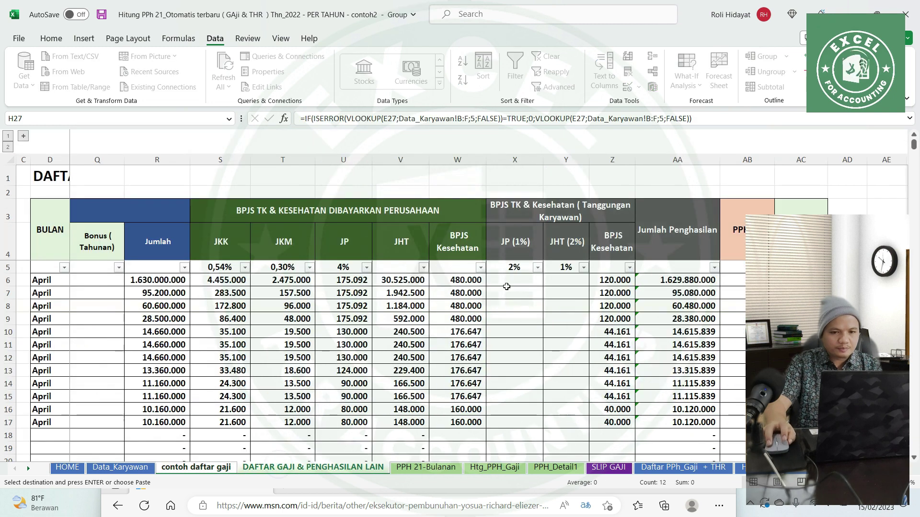
{"action": "right_click", "coordinate": [566, 276]}
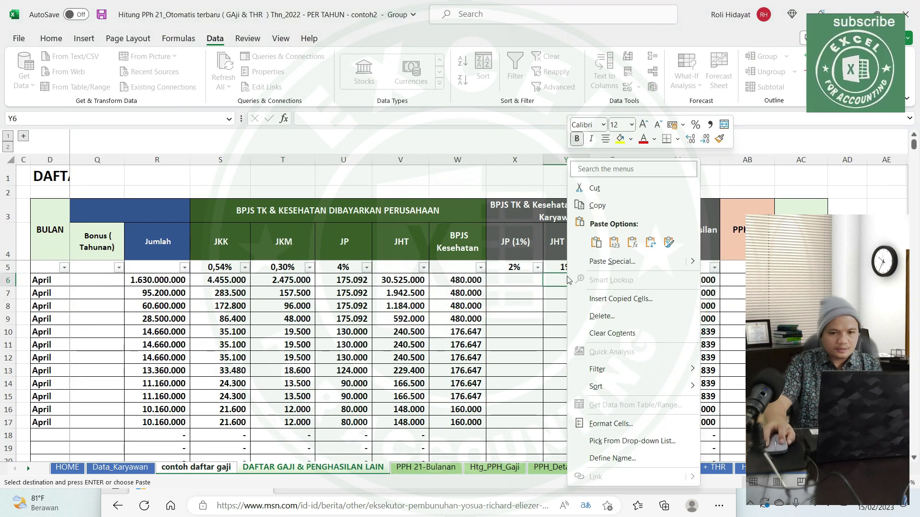
{"action": "left_click", "coordinate": [609, 244]}
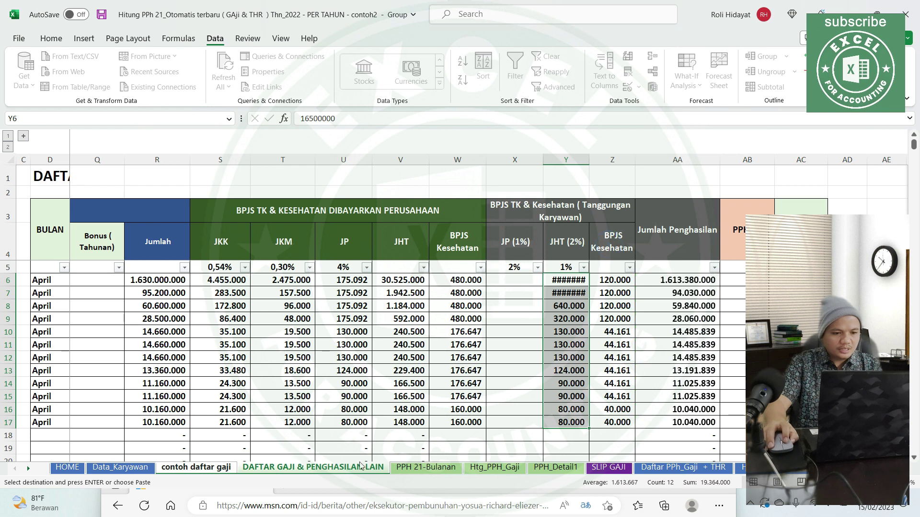
Copy the employee JP amounts K27:K38 and paste them as values into X6:X17.
{"action": "left_click", "coordinate": [170, 461]}
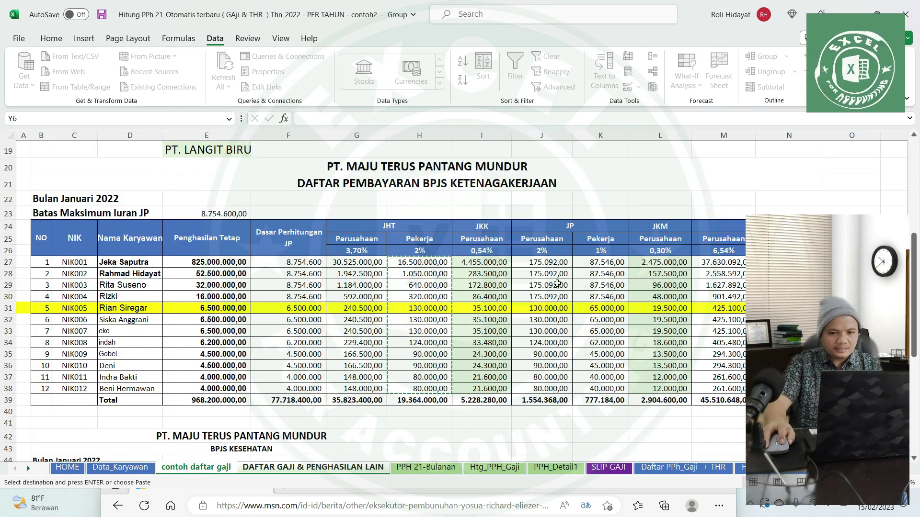
{"action": "mouse_move", "coordinate": [580, 268]}
{"action": "left_mouse_down"}
{"action": "mouse_move", "coordinate": [601, 389]}
{"action": "mouse_move", "coordinate": [313, 447]}
{"action": "mouse_move", "coordinate": [357, 423]}
{"action": "left_mouse_up"}
{"action": "key", "text": "ctrl+c"}
{"action": "left_click", "coordinate": [259, 469]}
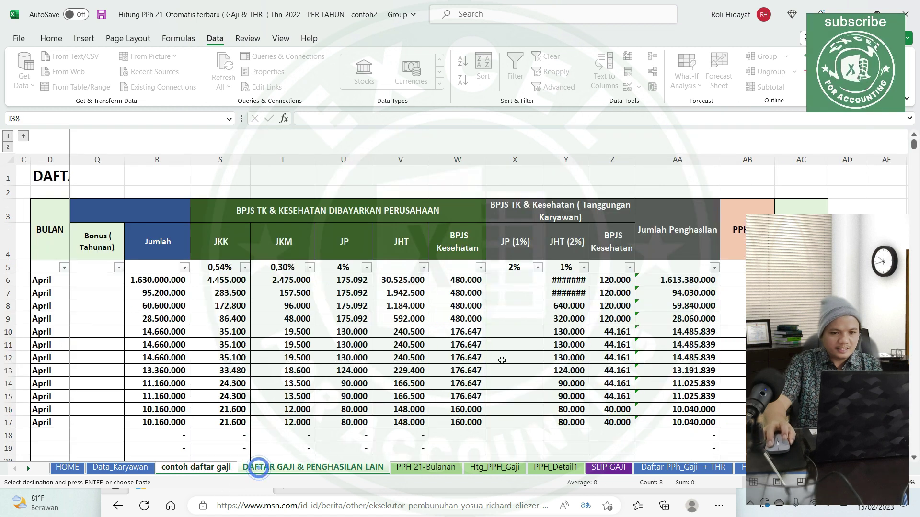
{"action": "right_click", "coordinate": [526, 279]}
{"action": "left_click", "coordinate": [573, 187]}
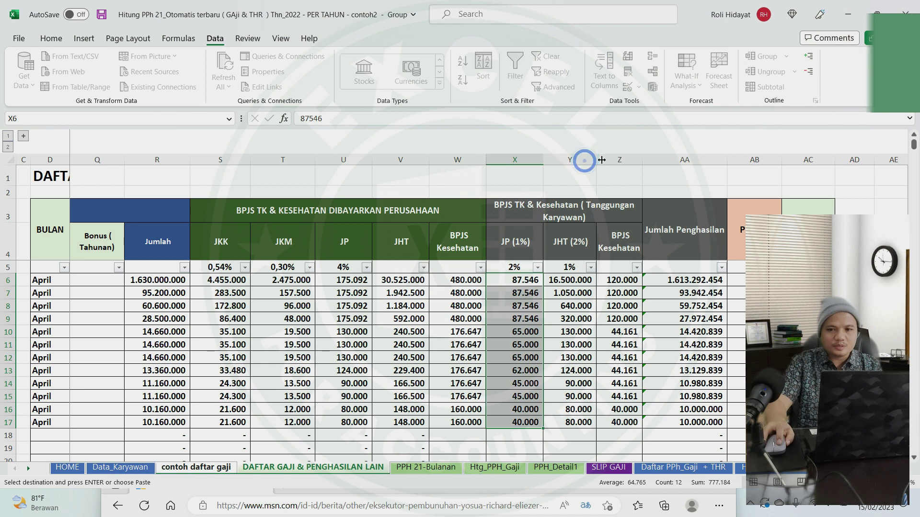
Autofit column AC so its values display fully.
{"action": "double_click", "coordinate": [836, 159]}
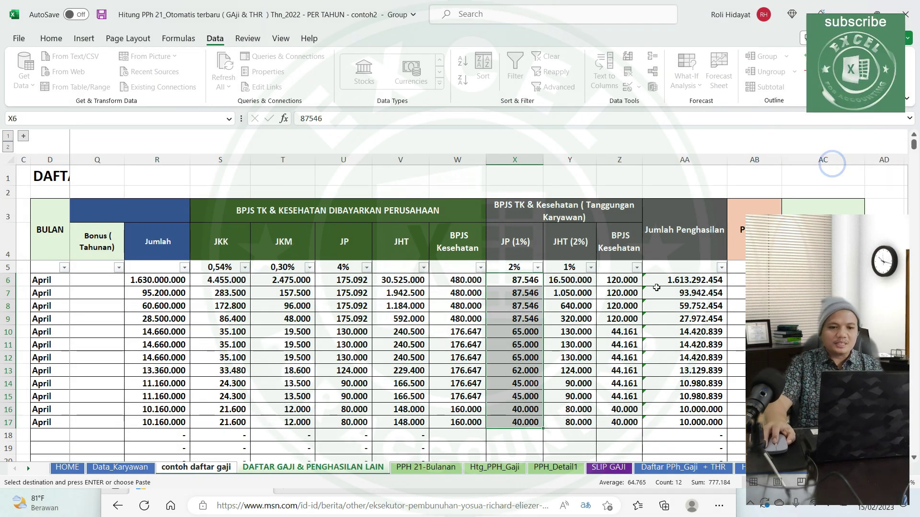
{"action": "scroll", "coordinate": [655, 348], "scroll_direction": "down", "scroll_amount": 3}
{"action": "left_click_drag", "start_coordinate": [754, 320], "coordinate": [215, 281]}
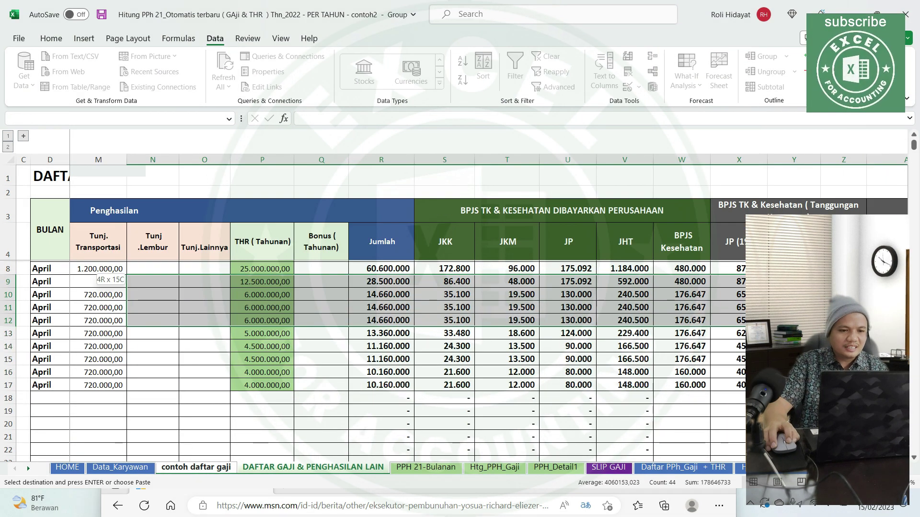
{"action": "scroll", "coordinate": [450, 307], "scroll_direction": "up", "scroll_amount": 1}
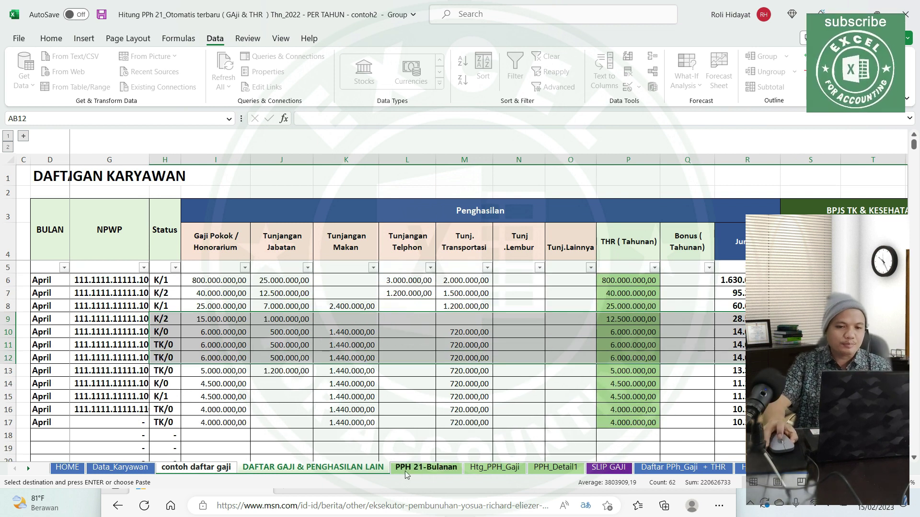
Set the PPH 21-Bulanan calculation month in B2 to April.
{"action": "left_click", "coordinate": [425, 468]}
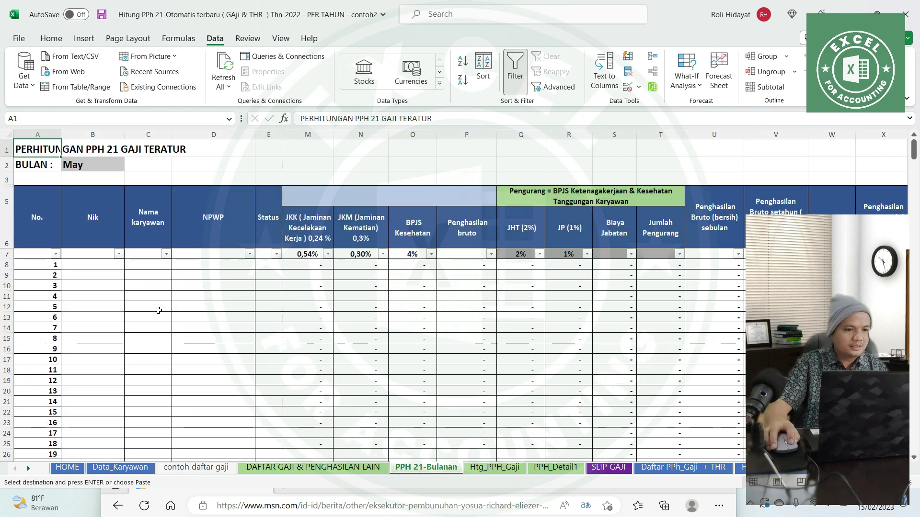
{"action": "left_click", "coordinate": [110, 164]}
{"action": "left_click", "coordinate": [130, 165]}
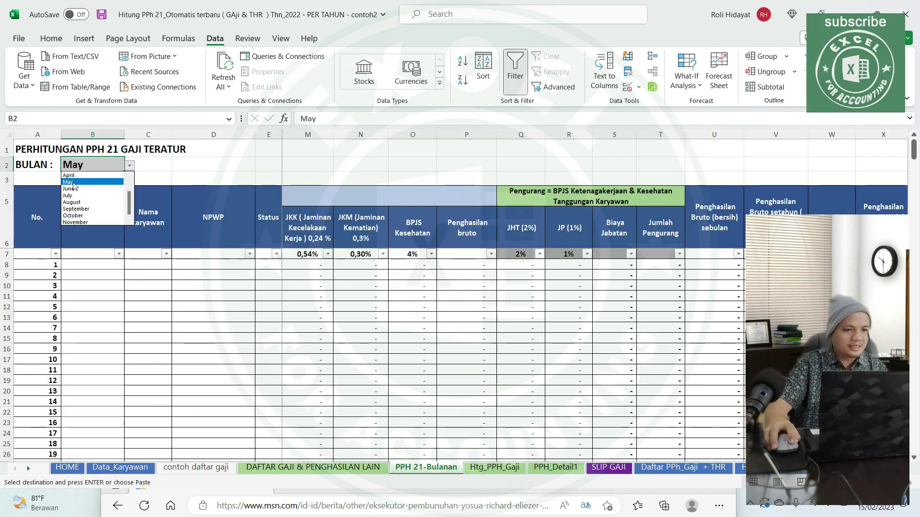
{"action": "left_click", "coordinate": [78, 176]}
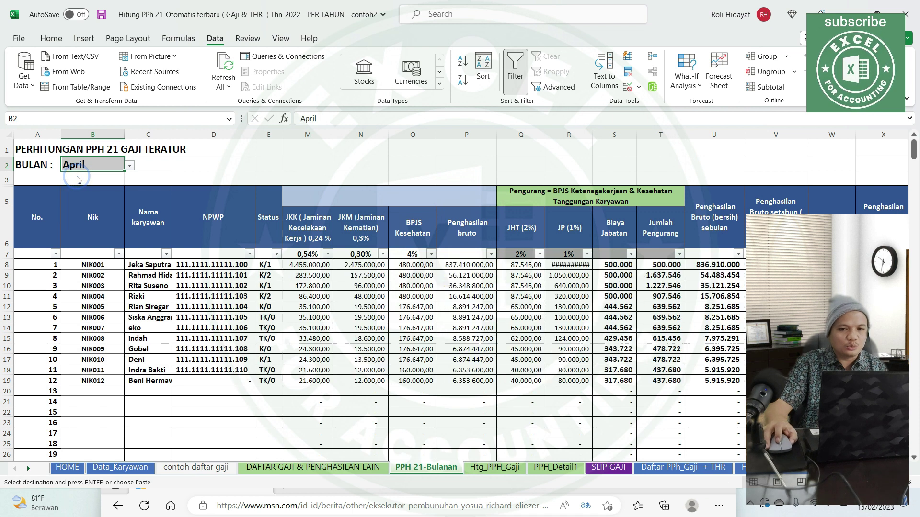
Widen columns X and AC so the monthly tax figures show.
{"action": "left_click_drag", "start_coordinate": [723, 151], "coordinate": [698, 150]}
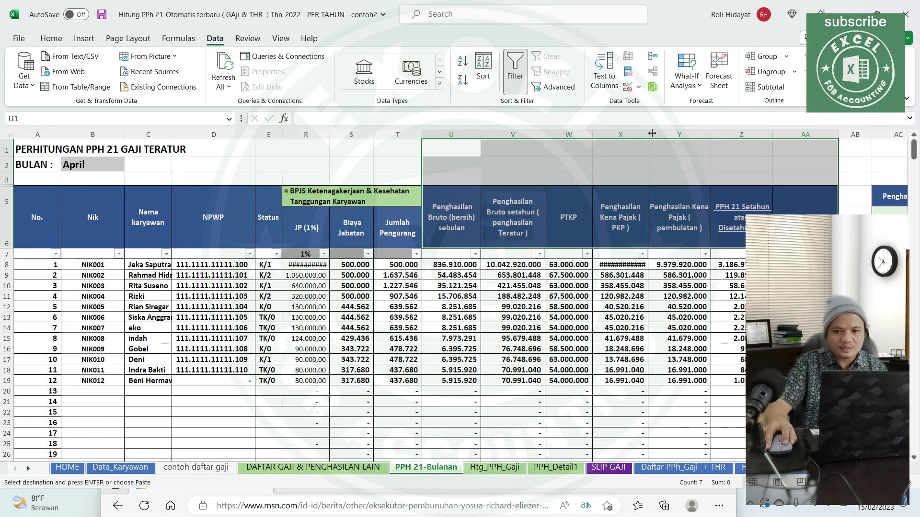
{"action": "left_click_drag", "start_coordinate": [652, 134], "coordinate": [708, 133]}
{"action": "left_click_drag", "start_coordinate": [608, 324], "coordinate": [915, 360]}
{"action": "double_click", "coordinate": [782, 132]}
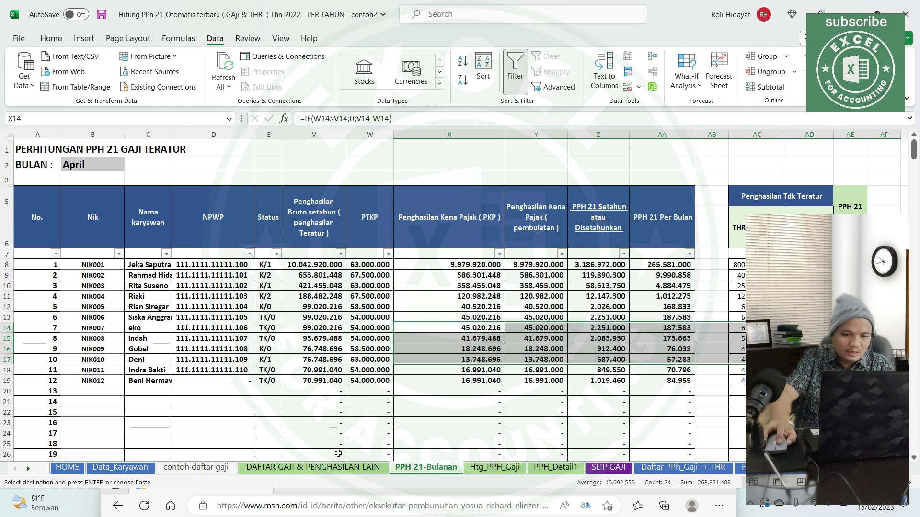
Review the PKP, Lapisan 1 DPP and P8 total-tax formulas on Htg_PPH_Gaji, then move to PPH_Detail1.
{"action": "left_click", "coordinate": [493, 469]}
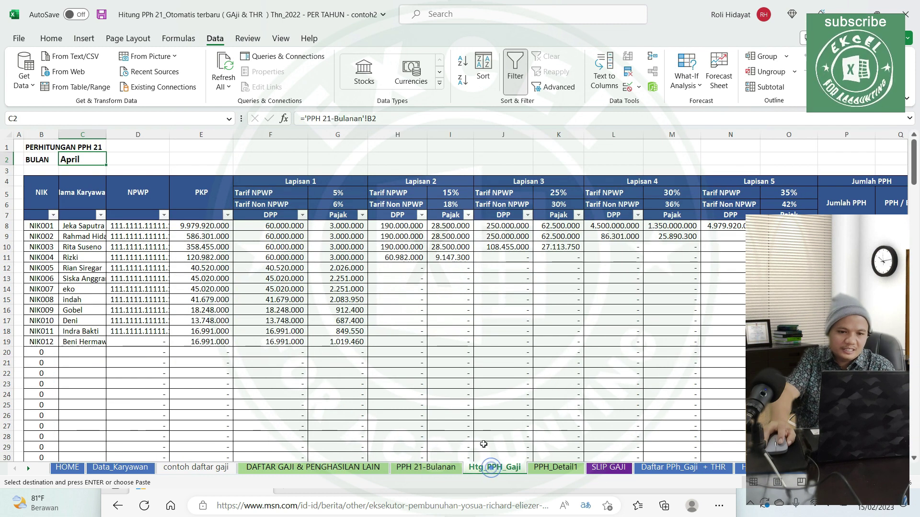
{"action": "left_click", "coordinate": [212, 216]}
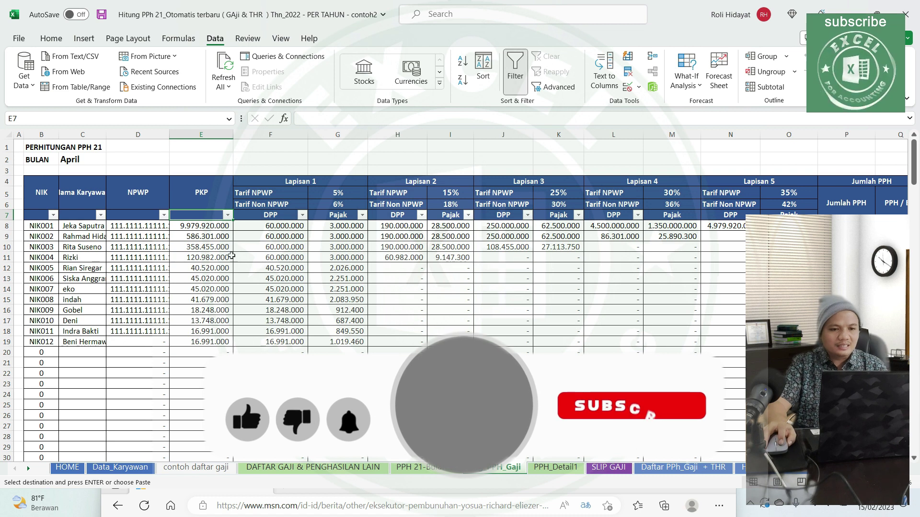
{"action": "left_click", "coordinate": [294, 216]}
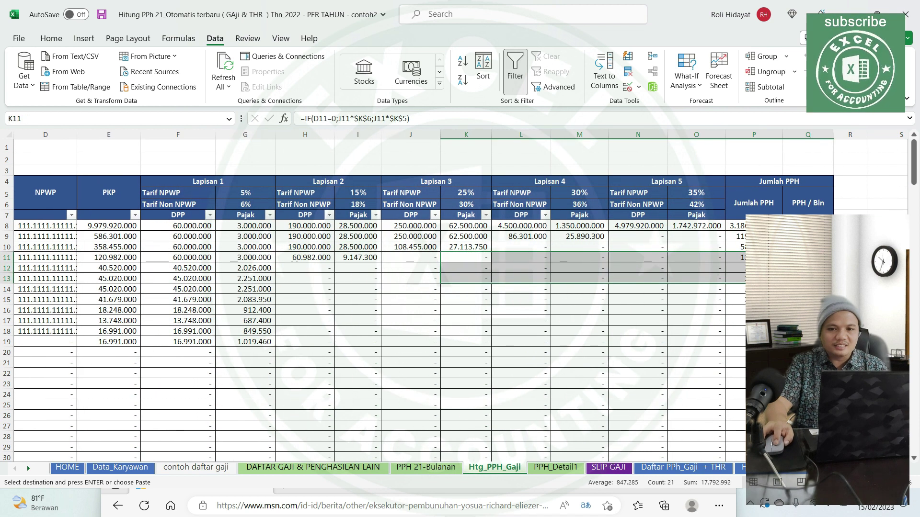
{"action": "left_click", "coordinate": [850, 331]}
{"action": "left_click", "coordinate": [736, 225]}
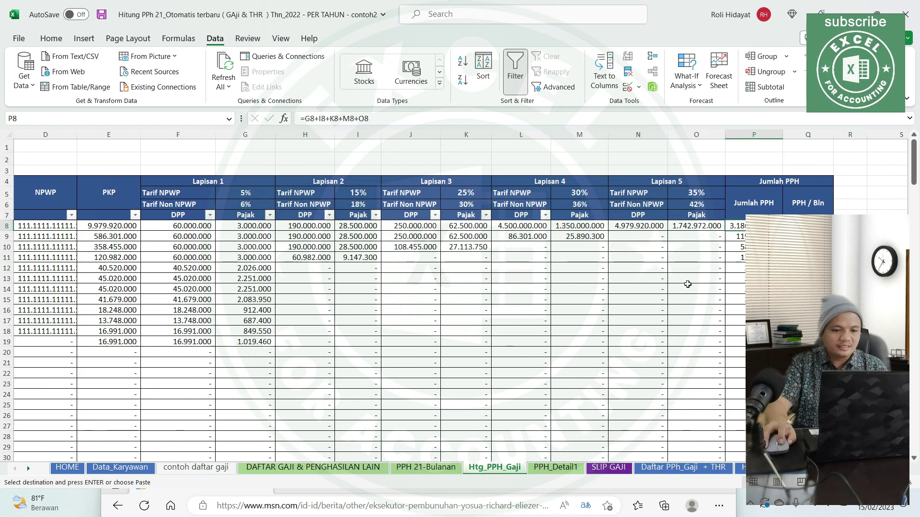
{"action": "key", "text": "ctrl+Page_Down"}
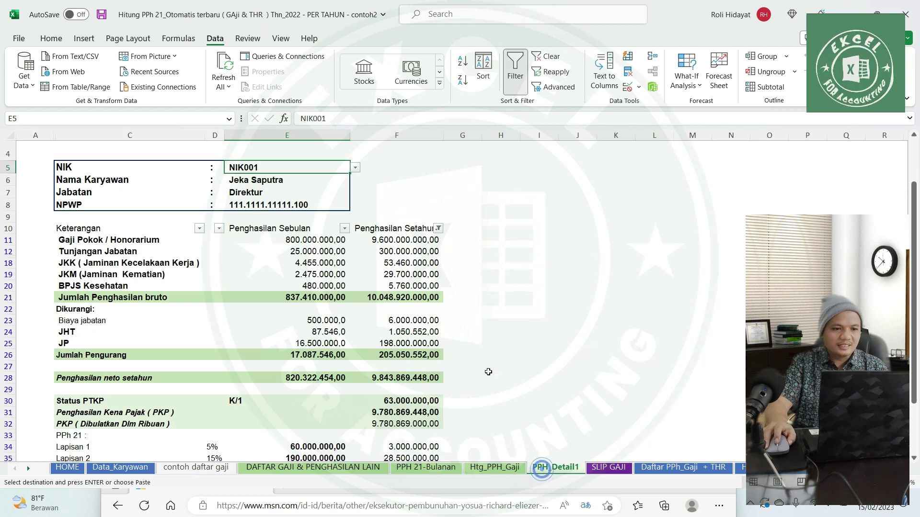
Switch PPH_Detail1's E5 employee to NIK002, then back to NIK001.
{"action": "scroll", "coordinate": [384, 274], "scroll_direction": "up", "scroll_amount": 1}
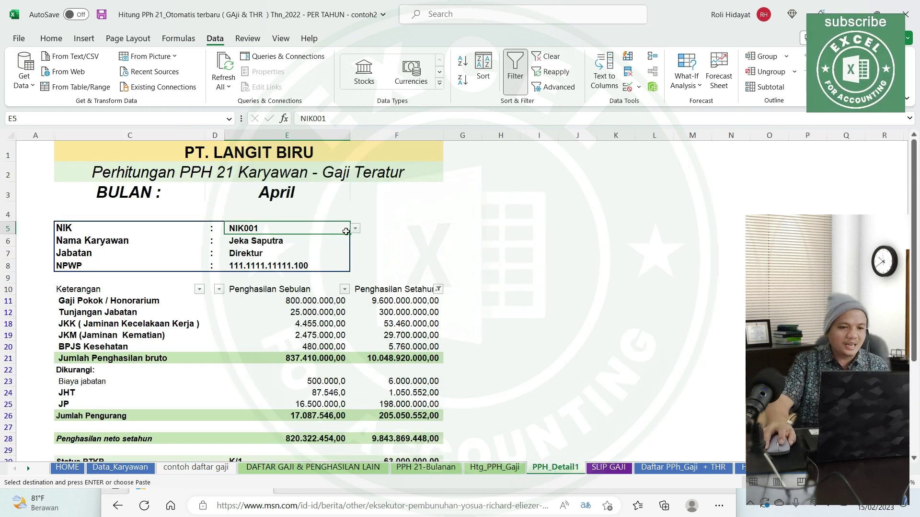
{"action": "left_click", "coordinate": [354, 230]}
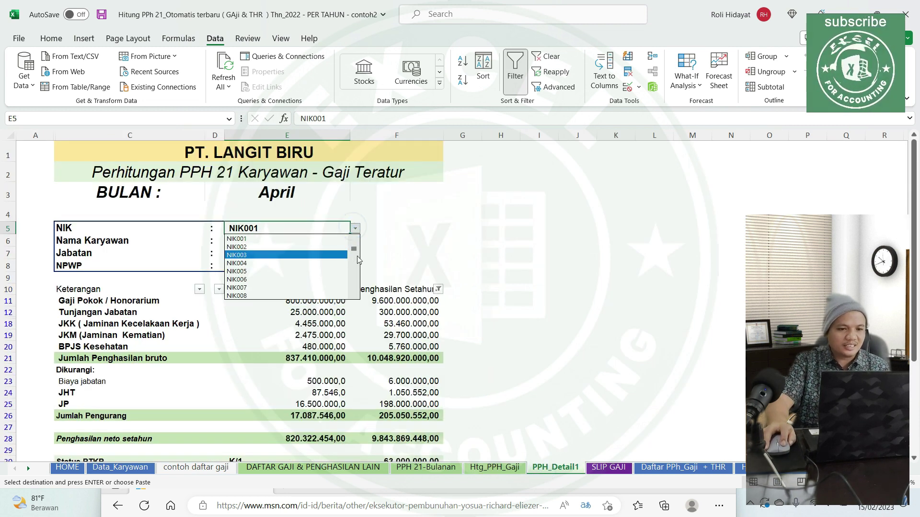
{"action": "left_click", "coordinate": [354, 248]}
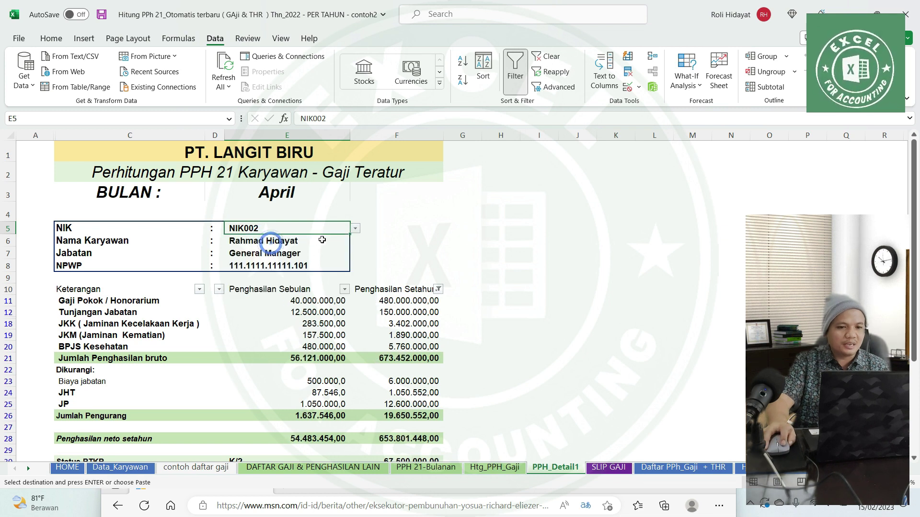
{"action": "left_click", "coordinate": [355, 228]}
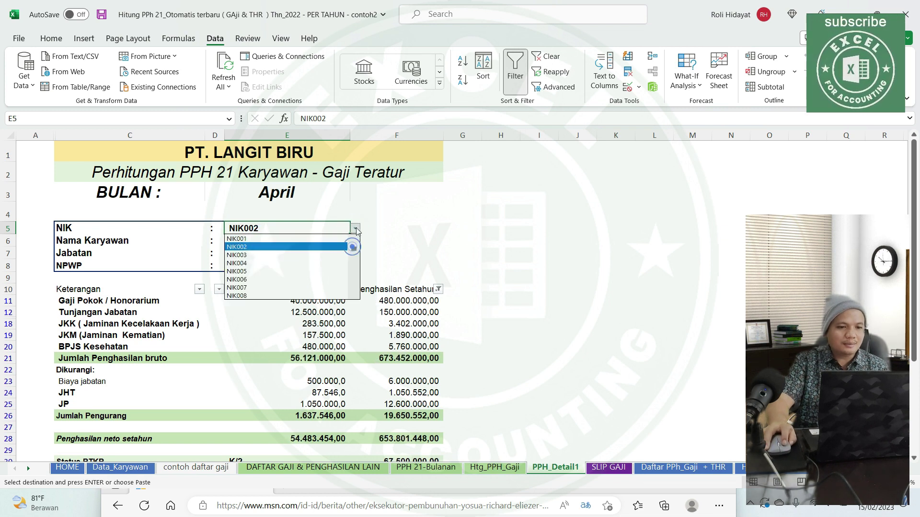
{"action": "left_click", "coordinate": [290, 238]}
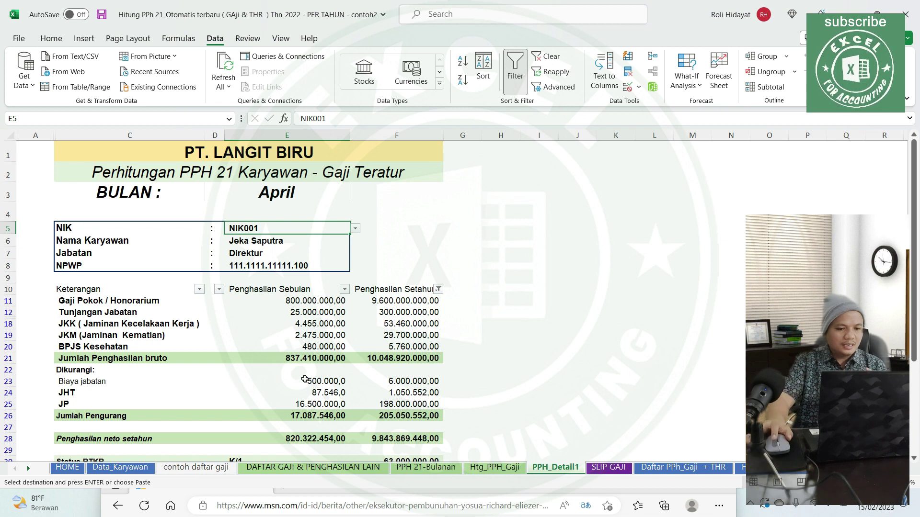
Move through the payroll, monthly and Htg_PPH_Gaji sheets to SLIP GAJI.
{"action": "left_click", "coordinate": [353, 468]}
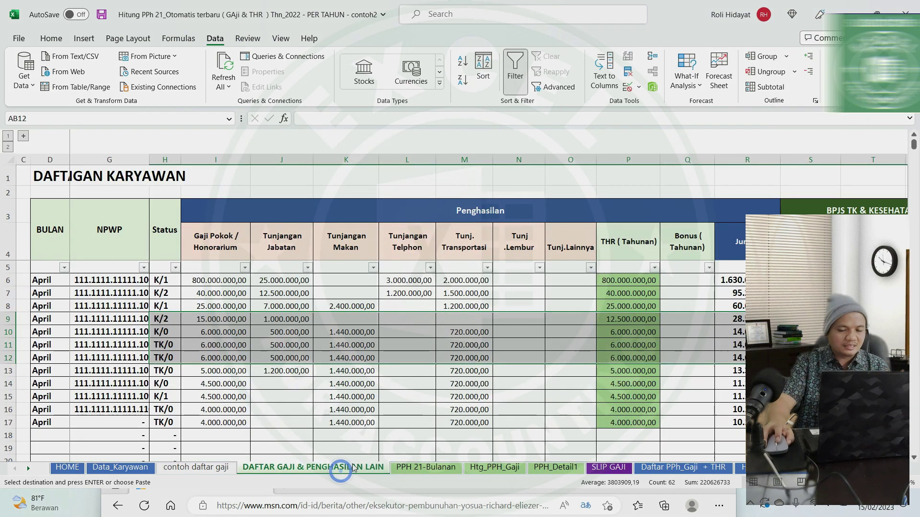
{"action": "left_click", "coordinate": [425, 468]}
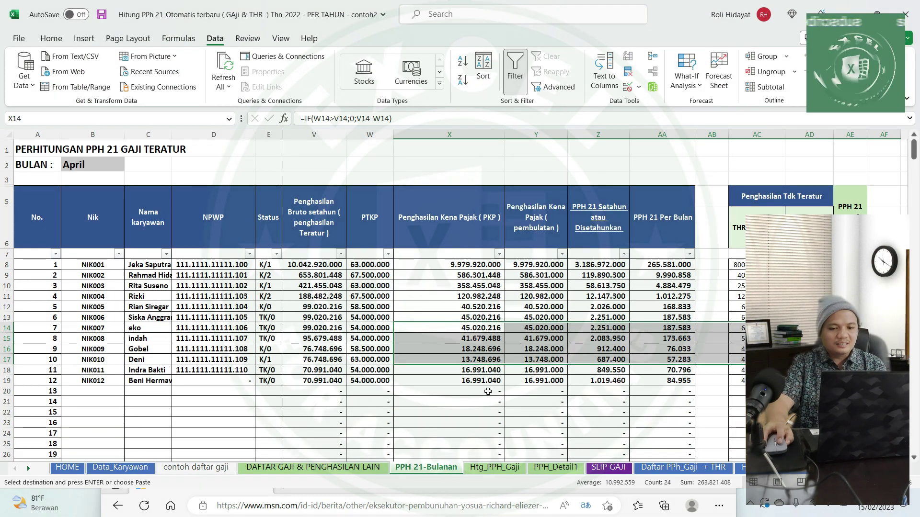
{"action": "left_click", "coordinate": [495, 469]}
{"action": "left_click", "coordinate": [607, 467]}
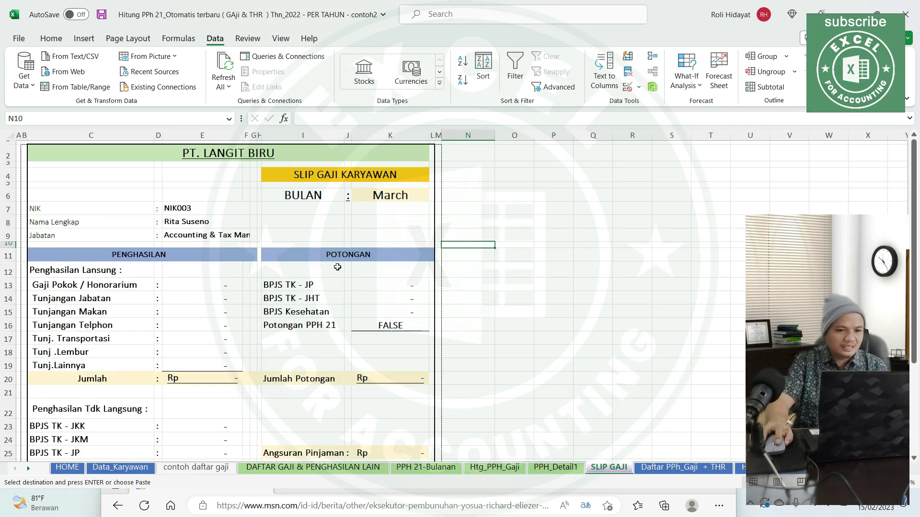
Set the payslip month to April.
{"action": "left_click", "coordinate": [383, 195]}
{"action": "left_click", "coordinate": [435, 195]}
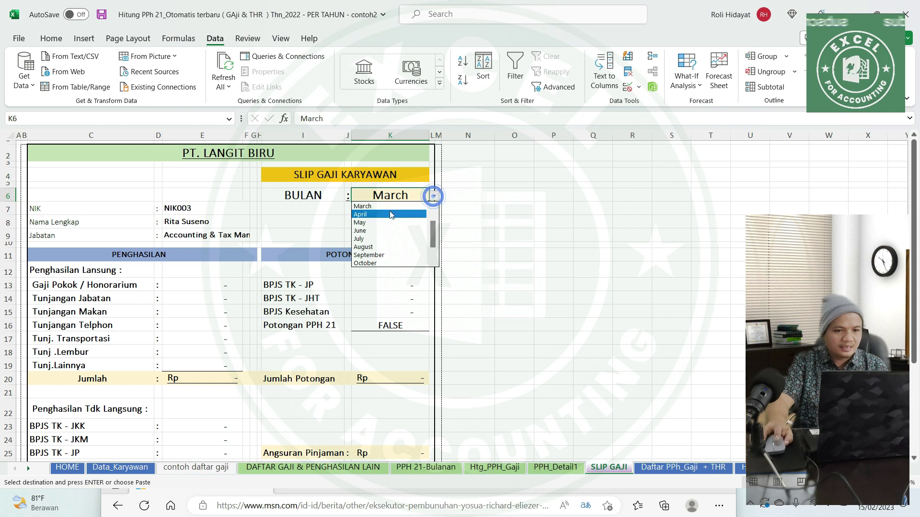
{"action": "left_click", "coordinate": [417, 211]}
{"action": "left_click", "coordinate": [386, 211]}
Show the first employee on the payslip and inspect the PPh 21 deduction formula.
{"action": "left_click", "coordinate": [209, 205]}
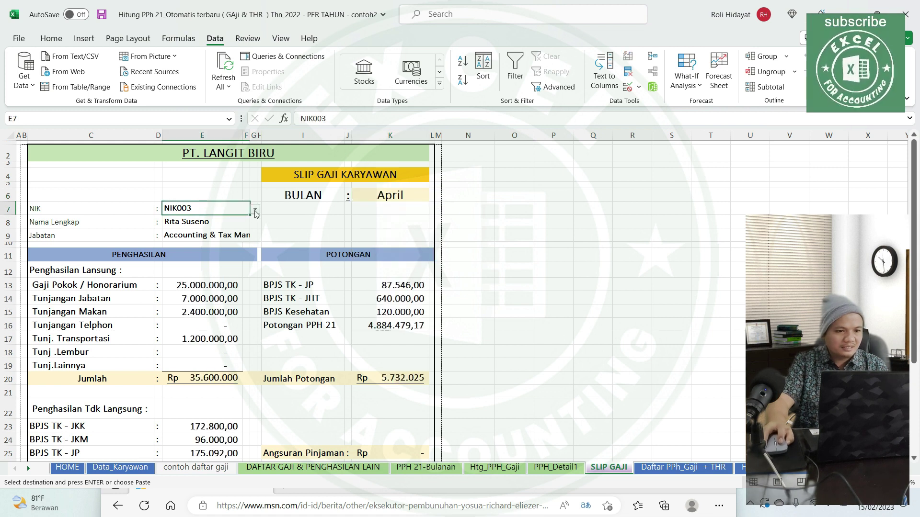
{"action": "left_click", "coordinate": [257, 214]}
{"action": "scroll", "coordinate": [257, 220], "scroll_direction": "down", "scroll_amount": 3}
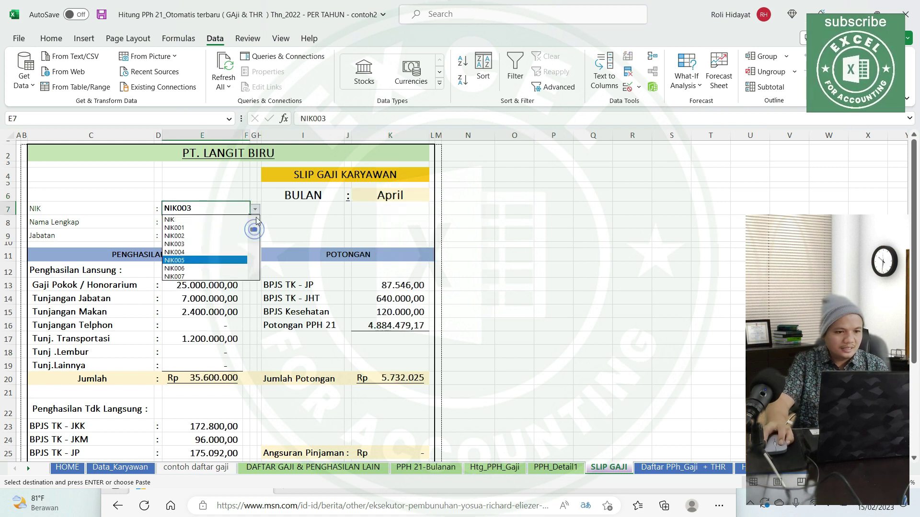
{"action": "left_click", "coordinate": [207, 228]}
{"action": "scroll", "coordinate": [249, 281], "scroll_direction": "down", "scroll_amount": 2}
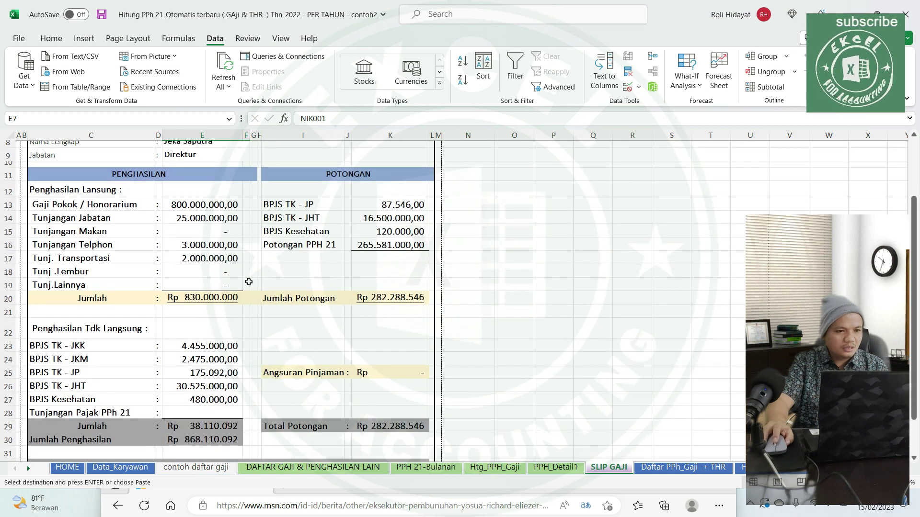
{"action": "scroll", "coordinate": [249, 281], "scroll_direction": "up", "scroll_amount": 1}
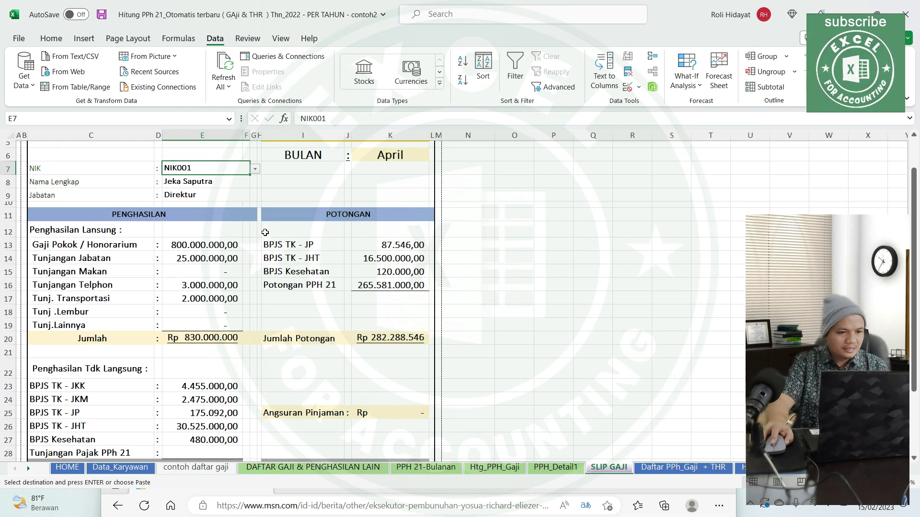
{"action": "scroll", "coordinate": [270, 243], "scroll_direction": "down", "scroll_amount": 2}
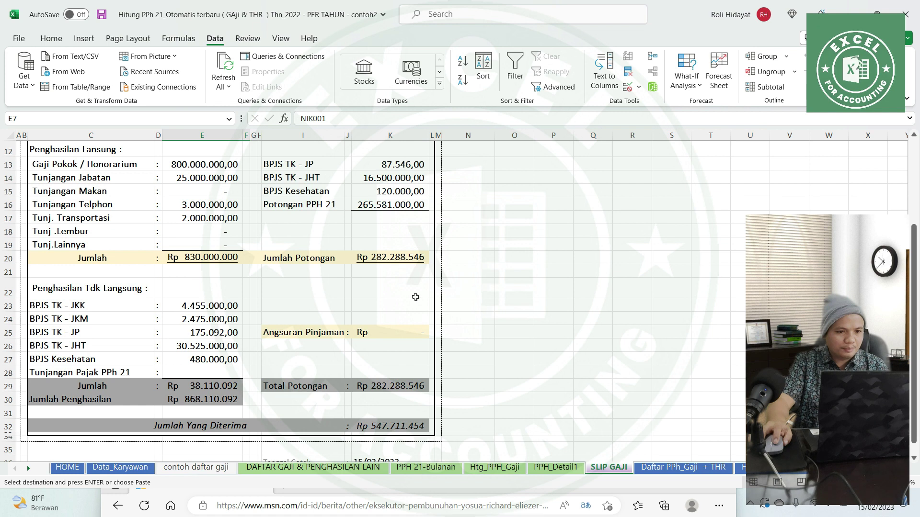
{"action": "left_click", "coordinate": [398, 206]}
{"action": "scroll", "coordinate": [250, 195], "scroll_direction": "up", "scroll_amount": 1}
{"action": "scroll", "coordinate": [250, 195], "scroll_direction": "up", "scroll_amount": 1}
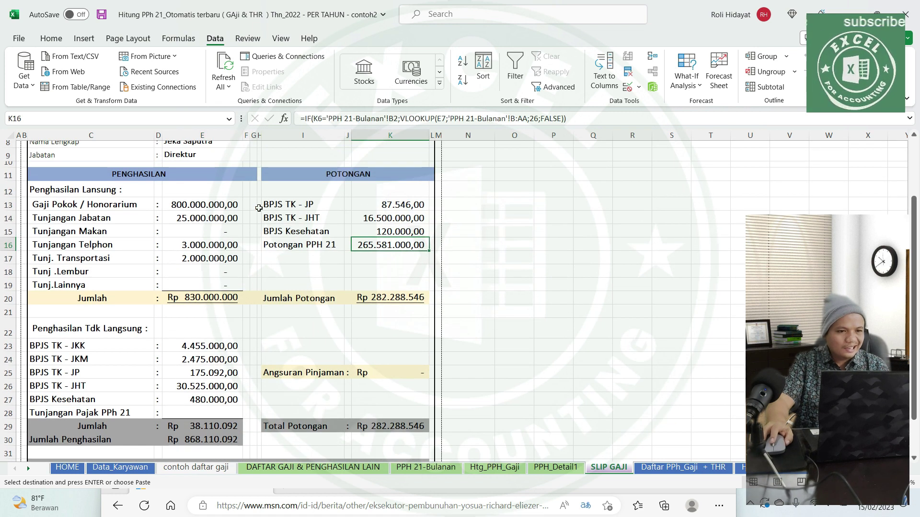
{"action": "scroll", "coordinate": [250, 195], "scroll_direction": "up", "scroll_amount": 1}
Switch the payslip to NIK004 and check the recalculated PPh 21 deduction.
{"action": "left_click", "coordinate": [234, 174]}
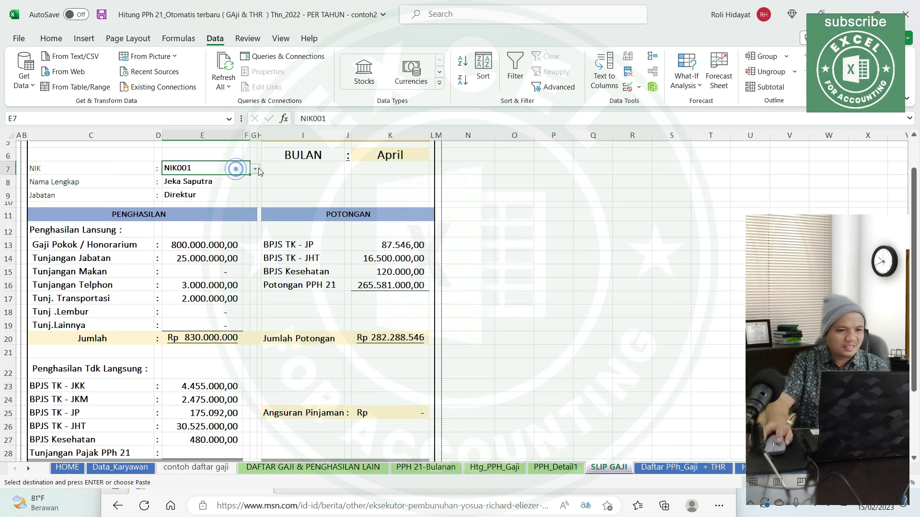
{"action": "left_click", "coordinate": [255, 169]}
{"action": "left_click", "coordinate": [185, 202]}
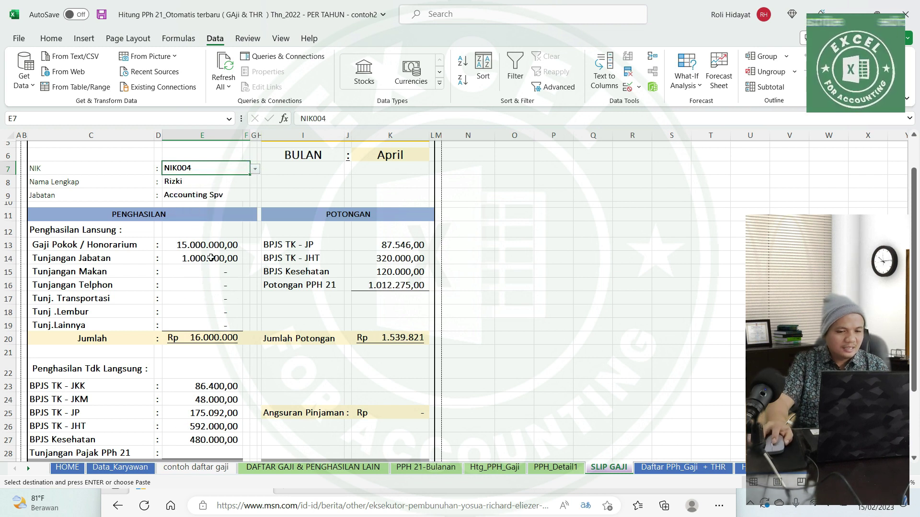
{"action": "left_click", "coordinate": [415, 290]}
{"action": "scroll", "coordinate": [417, 292], "scroll_direction": "up", "scroll_amount": 1}
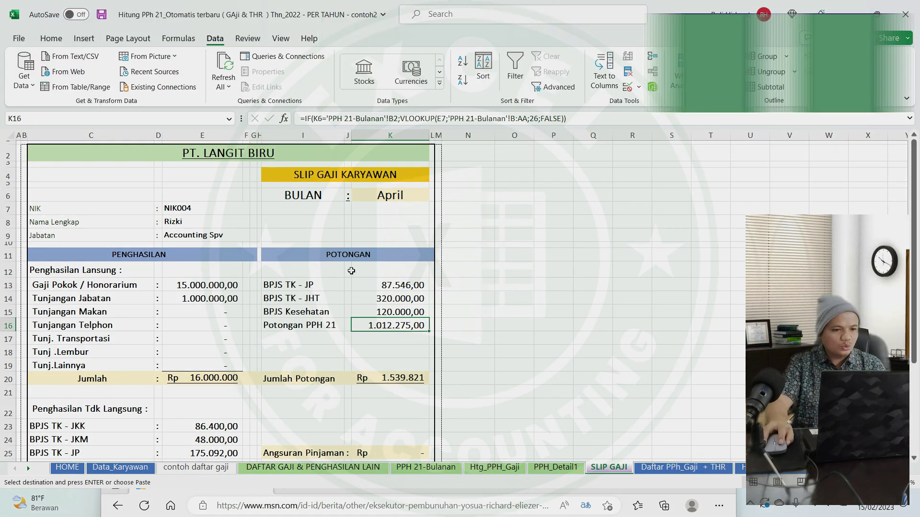
Switch the payslip to NIK008, then go to the salary-plus-THR PPh 21 table.
{"action": "left_click", "coordinate": [225, 208]}
{"action": "left_click", "coordinate": [254, 209]}
{"action": "left_click", "coordinate": [183, 254]}
{"action": "scroll", "coordinate": [425, 351], "scroll_direction": "down", "scroll_amount": 3}
{"action": "scroll", "coordinate": [454, 369], "scroll_direction": "up", "scroll_amount": 2}
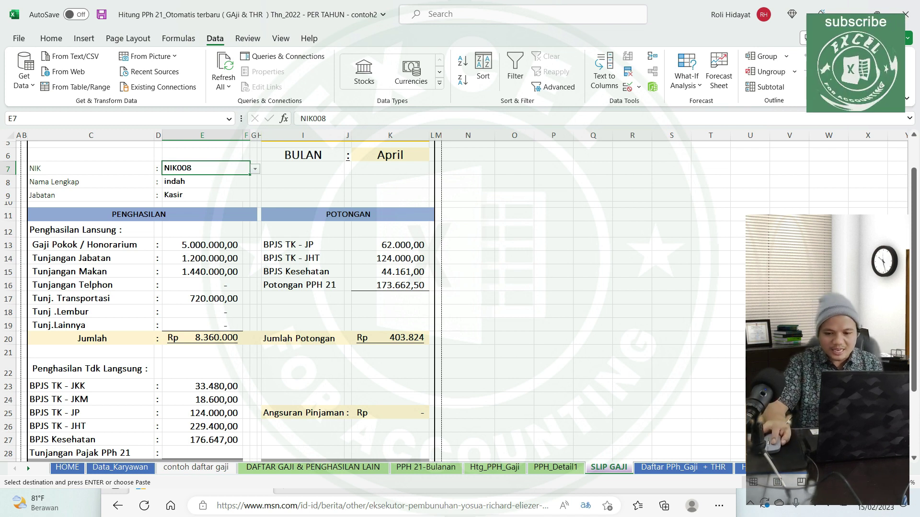
{"action": "left_click", "coordinate": [742, 468]}
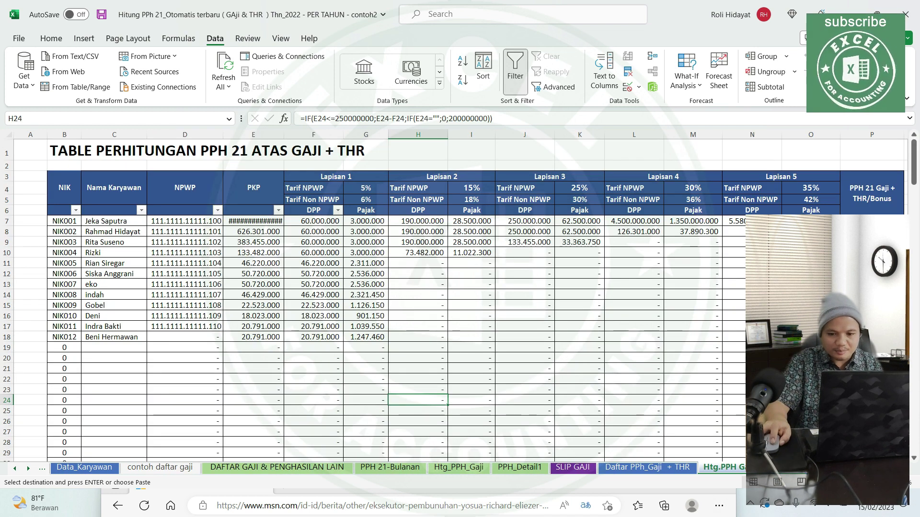
Page through the THR tax detail and regular salary PPh 21 sheets.
{"action": "left_click", "coordinate": [793, 472]}
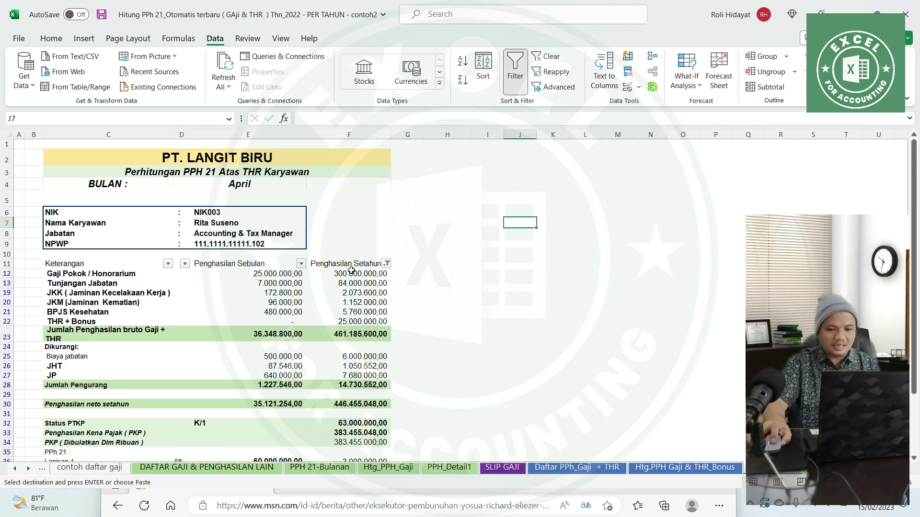
{"action": "scroll", "coordinate": [351, 270], "scroll_direction": "down", "scroll_amount": 3}
{"action": "left_click", "coordinate": [673, 468]}
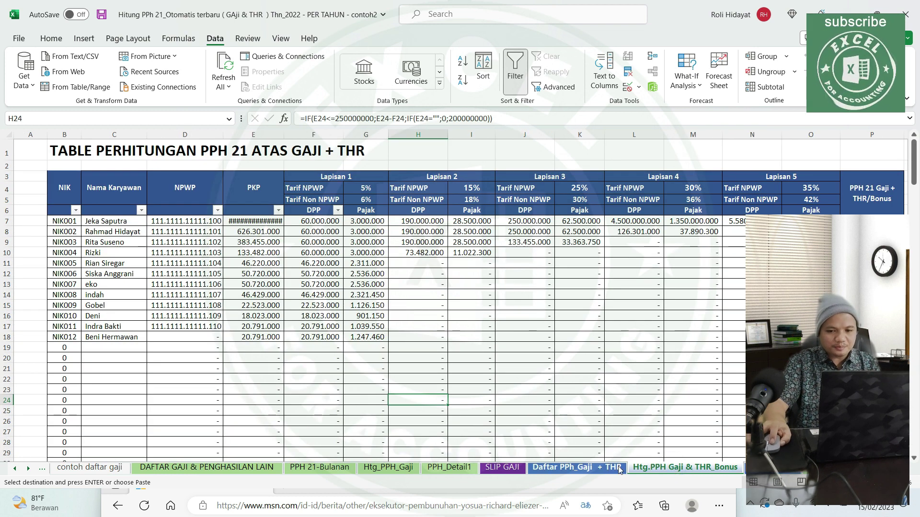
{"action": "left_click", "coordinate": [798, 475]}
{"action": "left_click", "coordinate": [799, 476]}
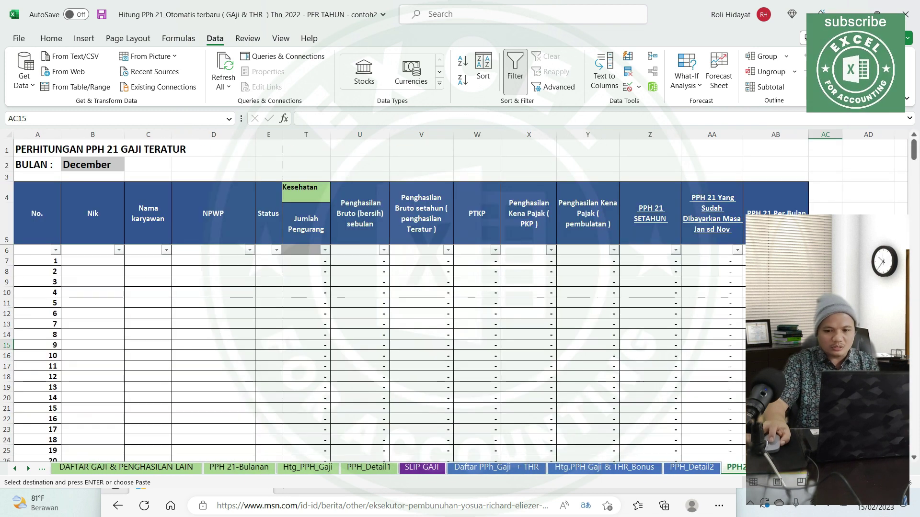
Browse the PPH-21 SETAHUN and annual detail sheets, then return to PPH_Detail2.
{"action": "left_click", "coordinate": [798, 474]}
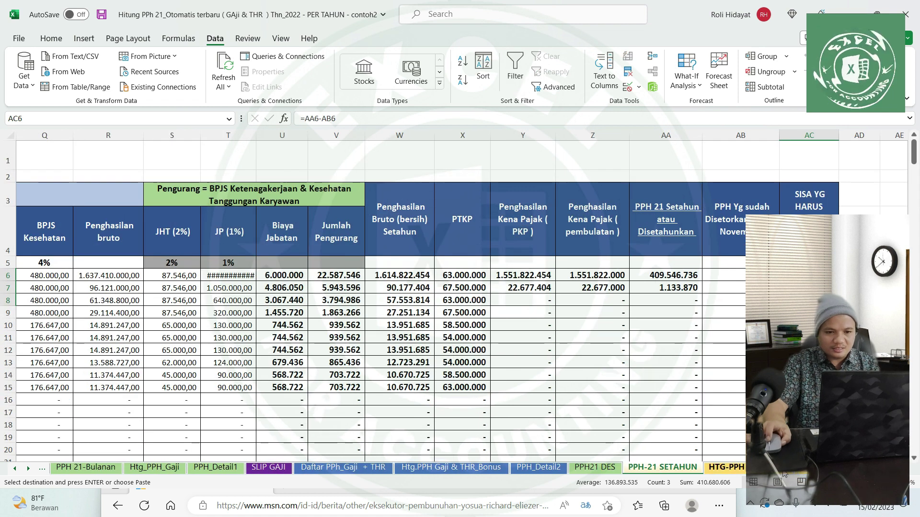
{"action": "left_click", "coordinate": [784, 474]}
{"action": "left_click", "coordinate": [784, 475]}
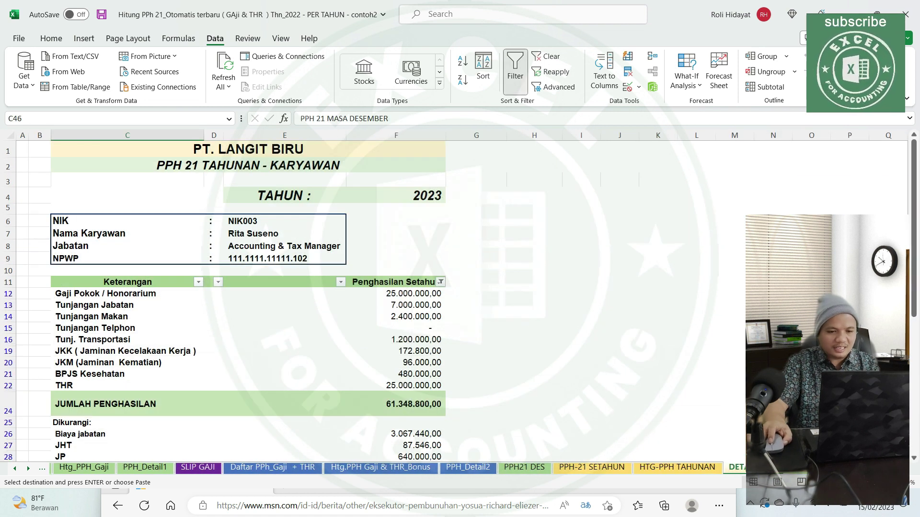
{"action": "scroll", "coordinate": [442, 343], "scroll_direction": "down", "scroll_amount": 3}
{"action": "scroll", "coordinate": [442, 343], "scroll_direction": "down", "scroll_amount": 5}
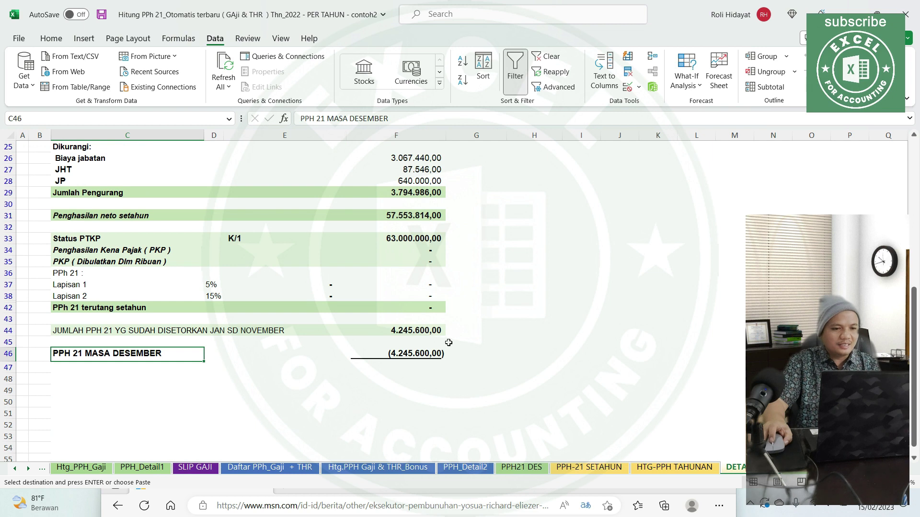
{"action": "scroll", "coordinate": [402, 330], "scroll_direction": "up", "scroll_amount": 6}
{"action": "scroll", "coordinate": [407, 270], "scroll_direction": "up", "scroll_amount": 2}
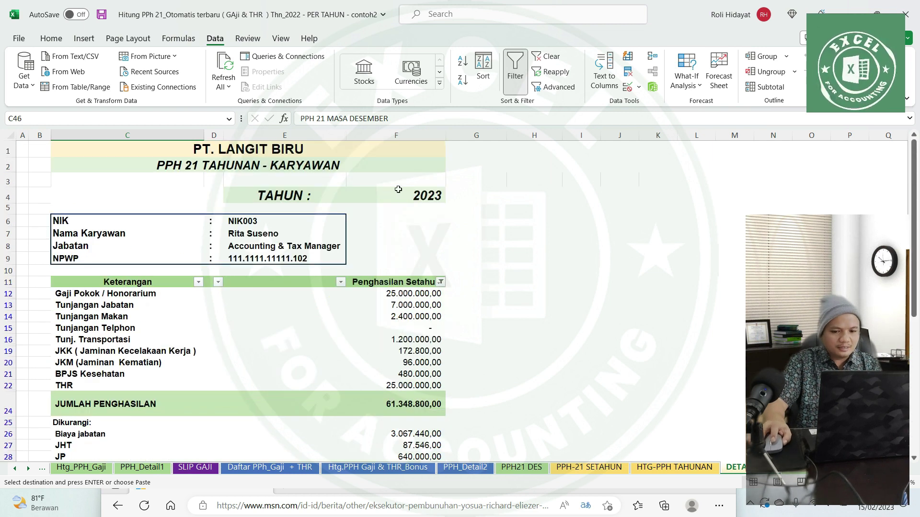
{"action": "left_click", "coordinate": [466, 467]}
Switch the THR detail to NIK002 and check the PPH 21 Atas THR formula in F45.
{"action": "scroll", "coordinate": [454, 383], "scroll_direction": "up", "scroll_amount": 3}
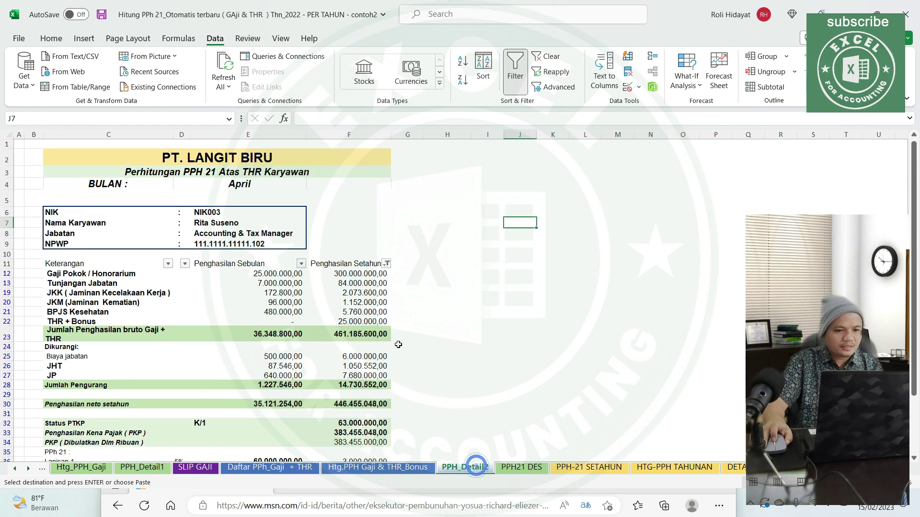
{"action": "scroll", "coordinate": [378, 346], "scroll_direction": "down", "scroll_amount": 7}
{"action": "scroll", "coordinate": [335, 306], "scroll_direction": "up", "scroll_amount": 2}
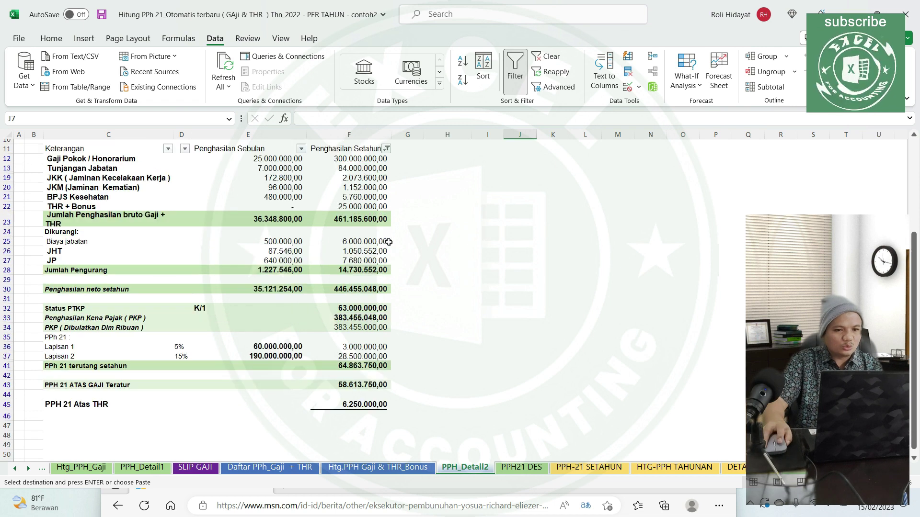
{"action": "scroll", "coordinate": [306, 249], "scroll_direction": "up", "scroll_amount": 1}
{"action": "scroll", "coordinate": [288, 211], "scroll_direction": "up", "scroll_amount": 1}
{"action": "left_click", "coordinate": [282, 185]}
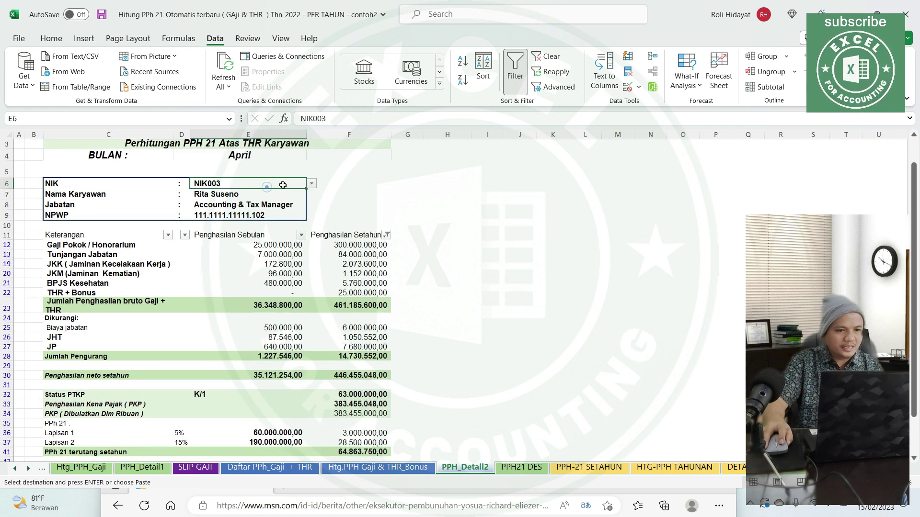
{"action": "left_click", "coordinate": [311, 184]}
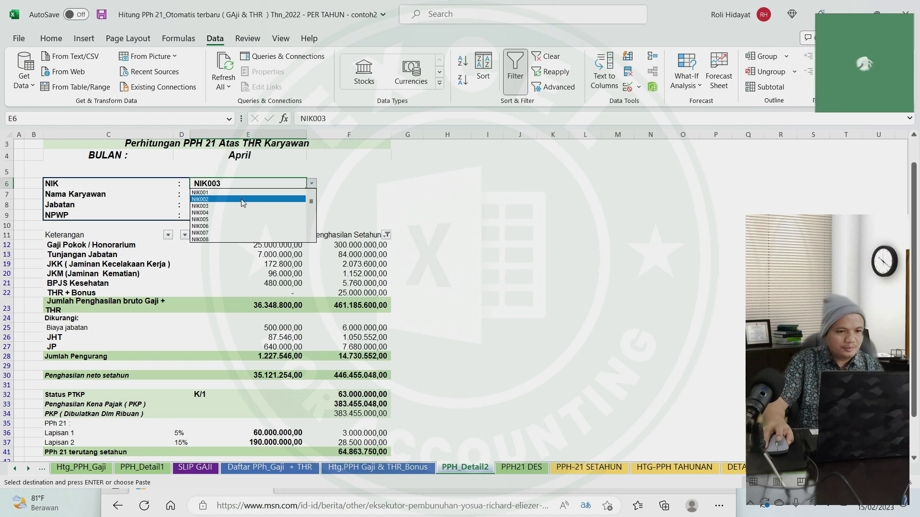
{"action": "left_click", "coordinate": [250, 204]}
{"action": "scroll", "coordinate": [422, 311], "scroll_direction": "down", "scroll_amount": 2}
{"action": "scroll", "coordinate": [386, 406], "scroll_direction": "down", "scroll_amount": 1}
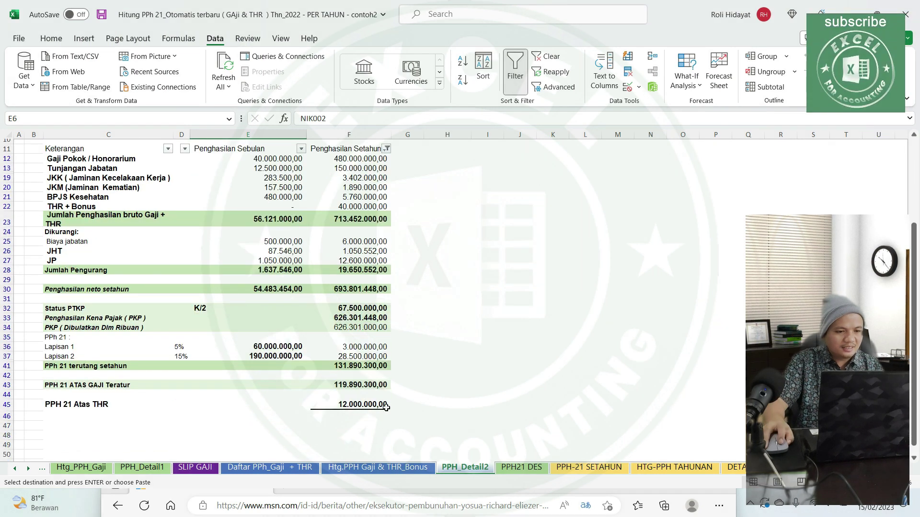
{"action": "left_click", "coordinate": [377, 406]}
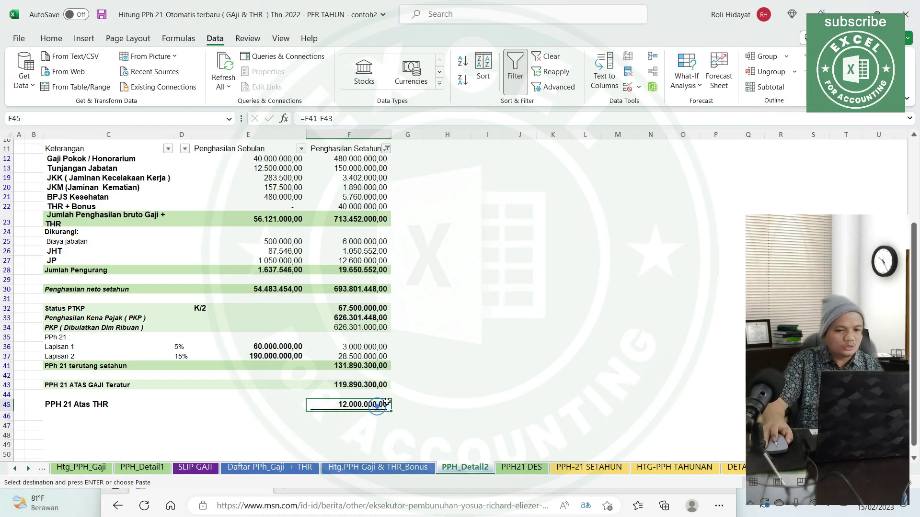
{"action": "scroll", "coordinate": [389, 402], "scroll_direction": "up", "scroll_amount": 3}
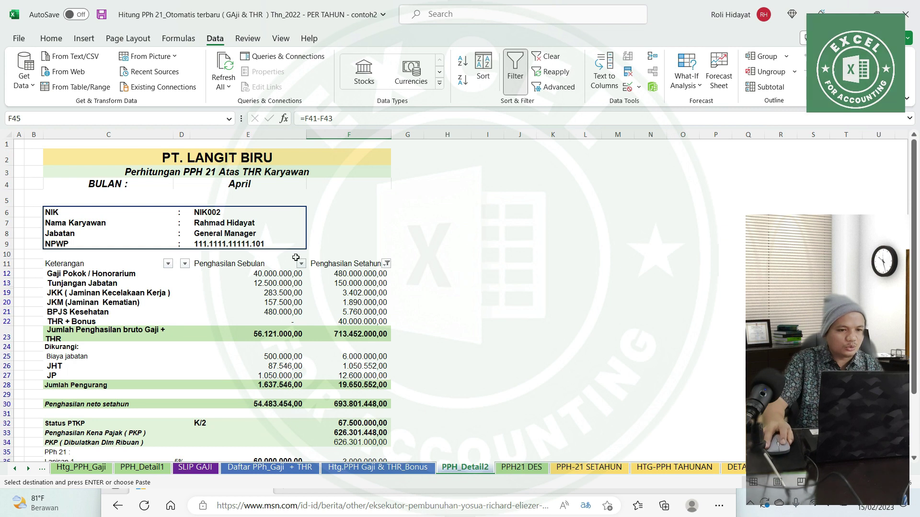
Switch the THR detail to NIK005, then to NIK007.
{"action": "left_click", "coordinate": [274, 212]}
{"action": "left_click", "coordinate": [312, 213]}
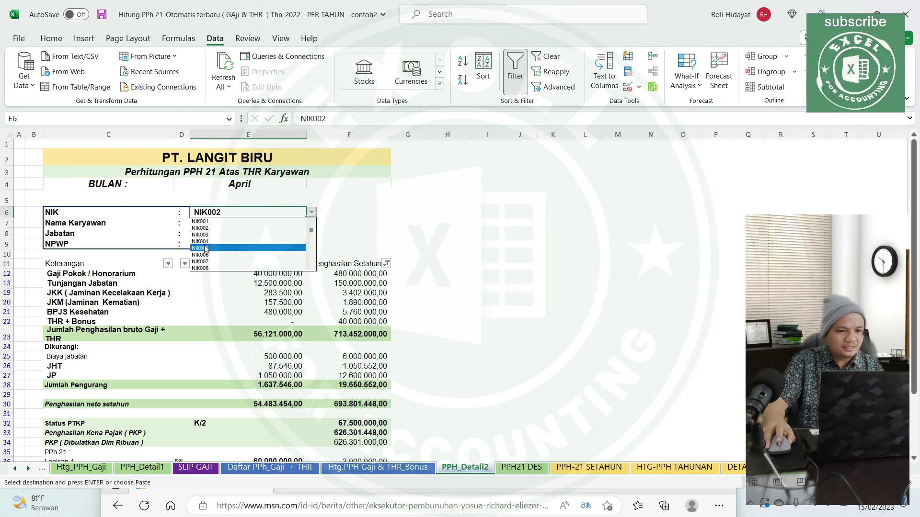
{"action": "left_click", "coordinate": [205, 248]}
{"action": "scroll", "coordinate": [414, 350], "scroll_direction": "down", "scroll_amount": 2}
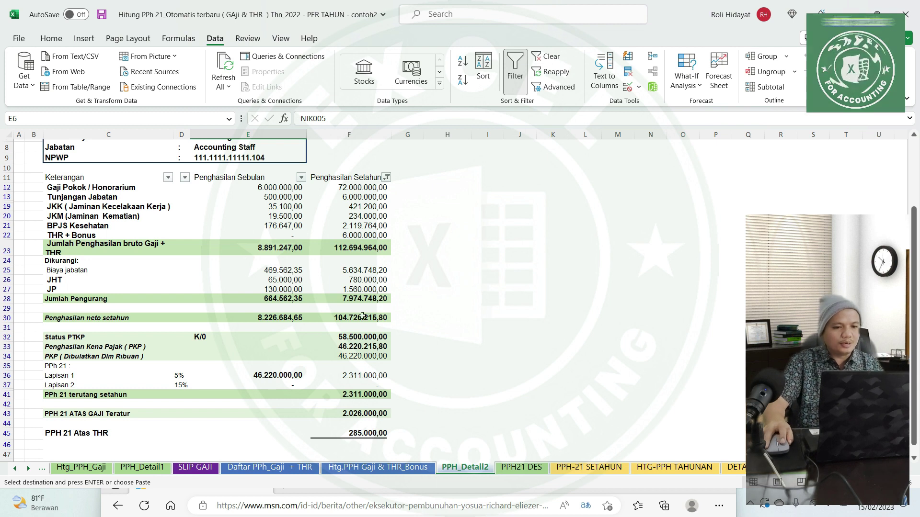
{"action": "scroll", "coordinate": [339, 226], "scroll_direction": "up", "scroll_amount": 2}
{"action": "left_click", "coordinate": [312, 184]}
{"action": "left_click", "coordinate": [212, 236]}
{"action": "scroll", "coordinate": [335, 328], "scroll_direction": "down", "scroll_amount": 2}
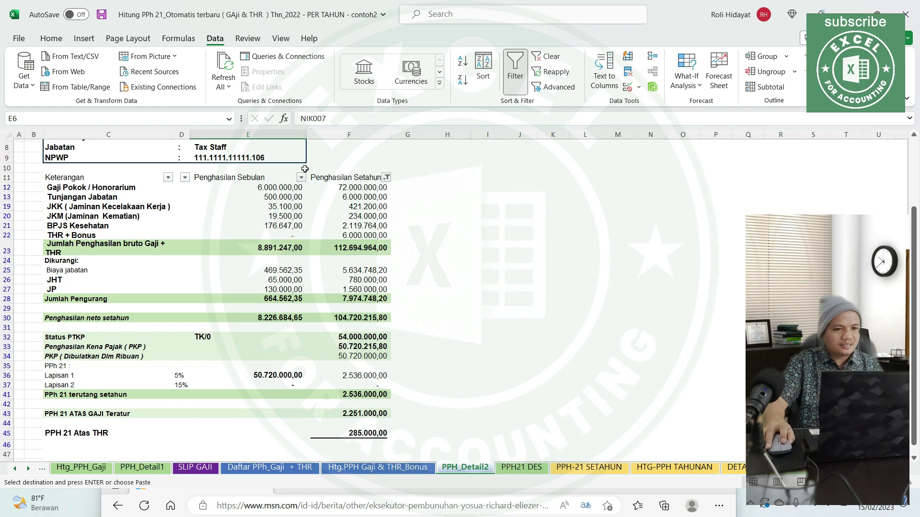
{"action": "scroll", "coordinate": [292, 147], "scroll_direction": "up", "scroll_amount": 2}
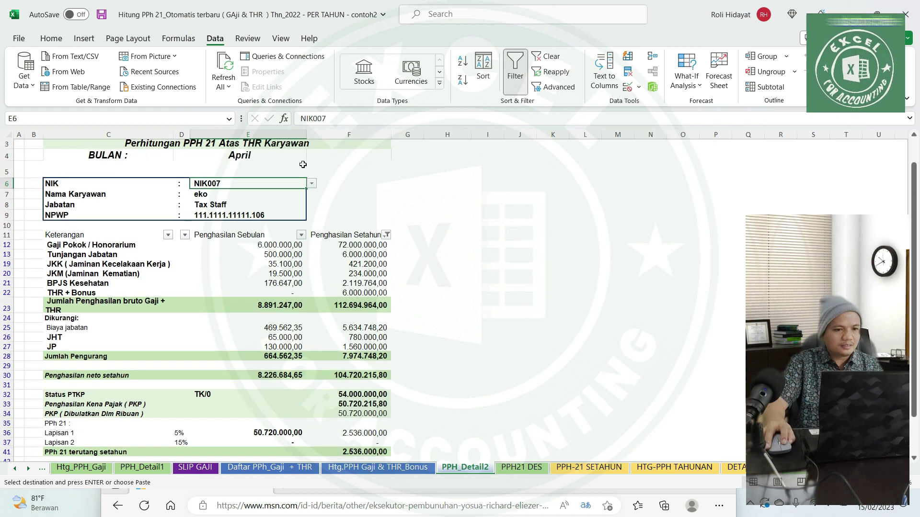
Select NIK011 and confirm PPH 21 Atas THR recalculates to 190.000,00.
{"action": "left_click", "coordinate": [310, 184]}
{"action": "scroll", "coordinate": [254, 230], "scroll_direction": "down", "scroll_amount": 2}
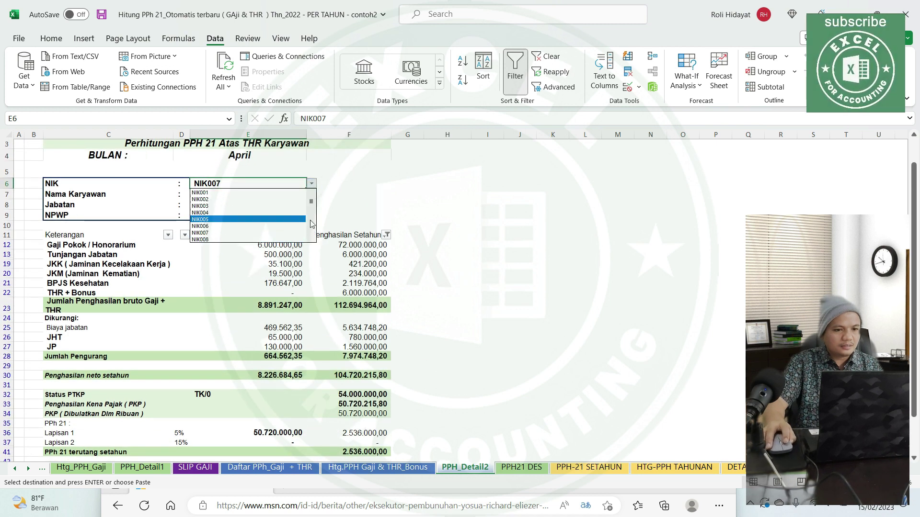
{"action": "left_click", "coordinate": [232, 211]}
{"action": "left_click", "coordinate": [447, 284]}
{"action": "scroll", "coordinate": [406, 340], "scroll_direction": "down", "scroll_amount": 3}
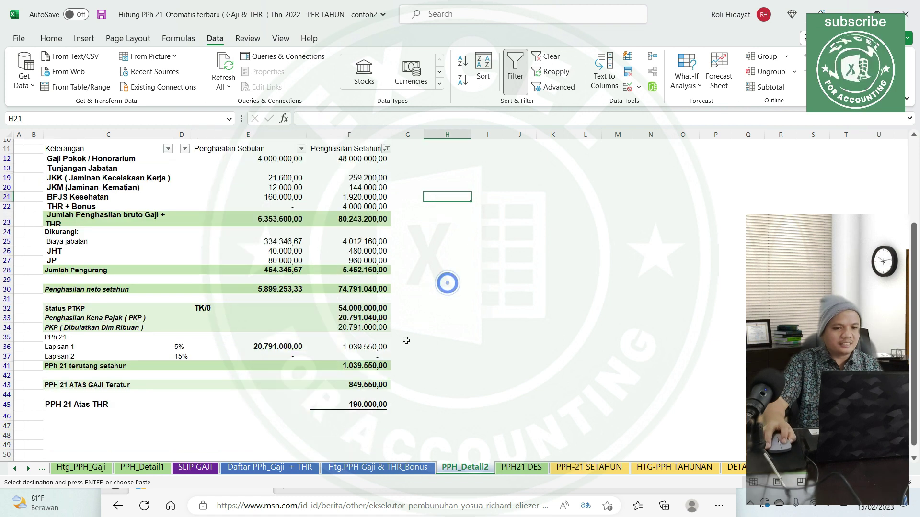
{"action": "left_click", "coordinate": [369, 406]}
{"action": "scroll", "coordinate": [492, 362], "scroll_direction": "up", "scroll_amount": 2}
{"action": "scroll", "coordinate": [498, 357], "scroll_direction": "up", "scroll_amount": 2}
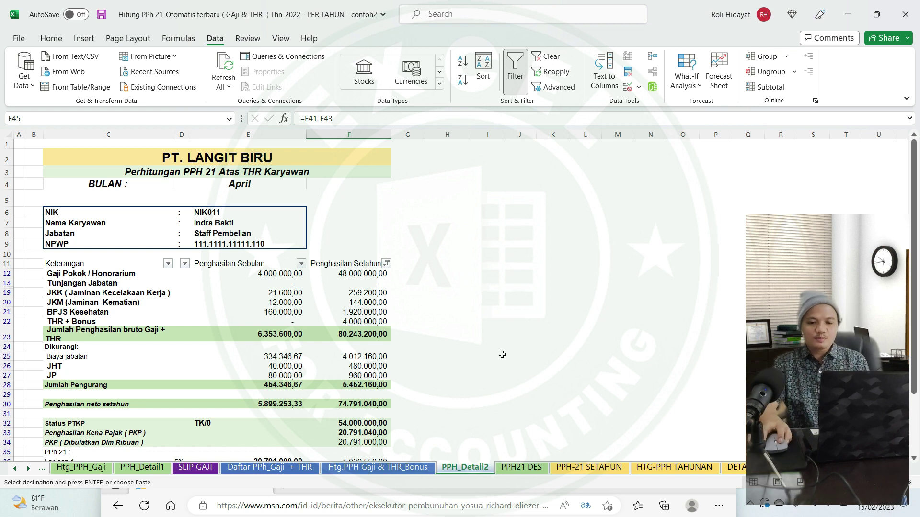
{"action": "left_click", "coordinate": [750, 495]}
{"action": "right_click", "coordinate": [726, 448]}
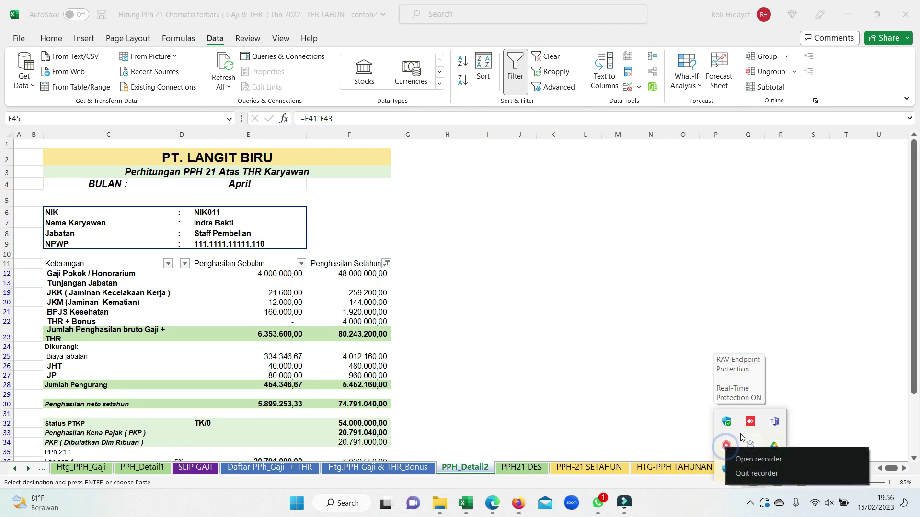